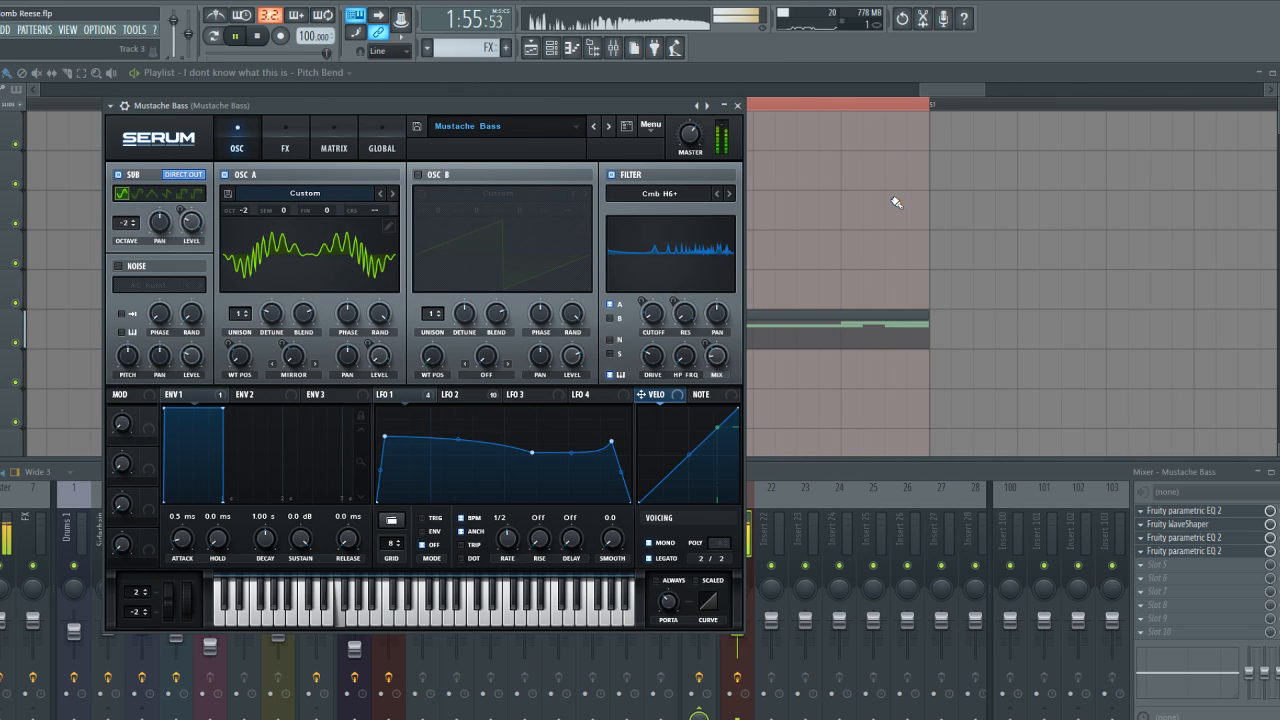
# Stop playback and reposition the Mustache Bass synth window to free space beside it
pyautogui.press('space')
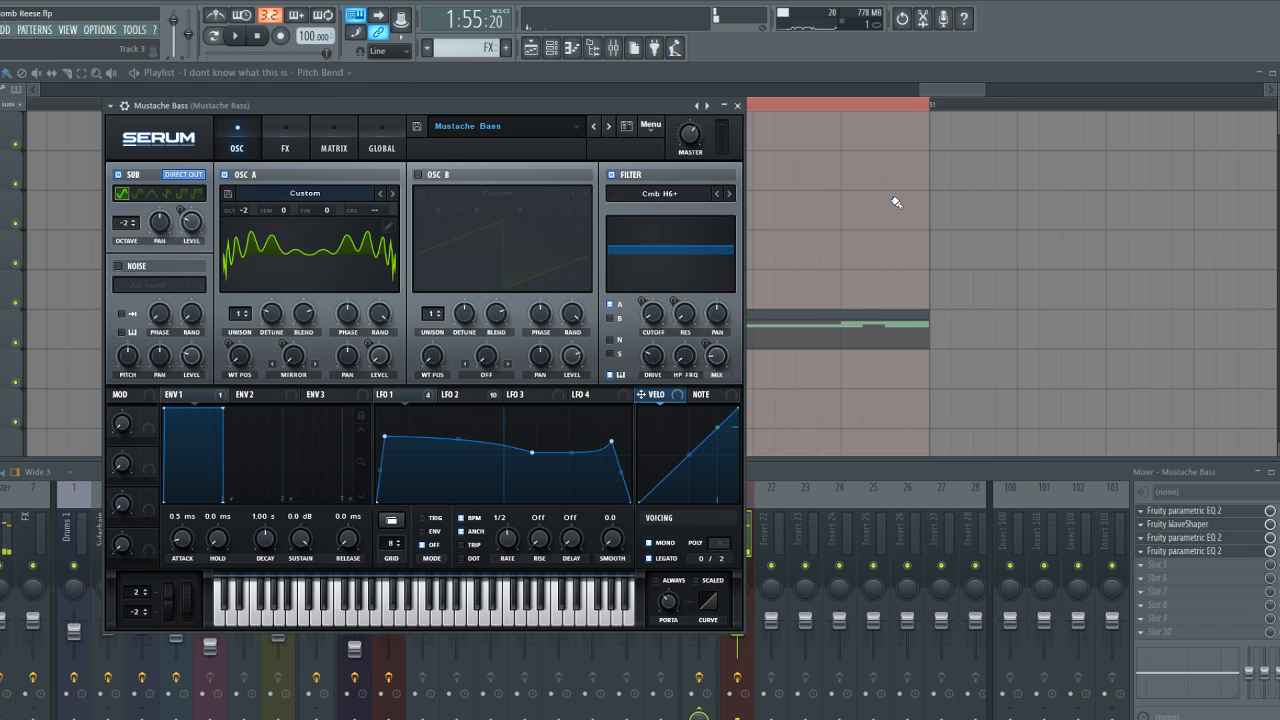
pyautogui.moveTo(568, 104); pyautogui.dragTo(462, 71)
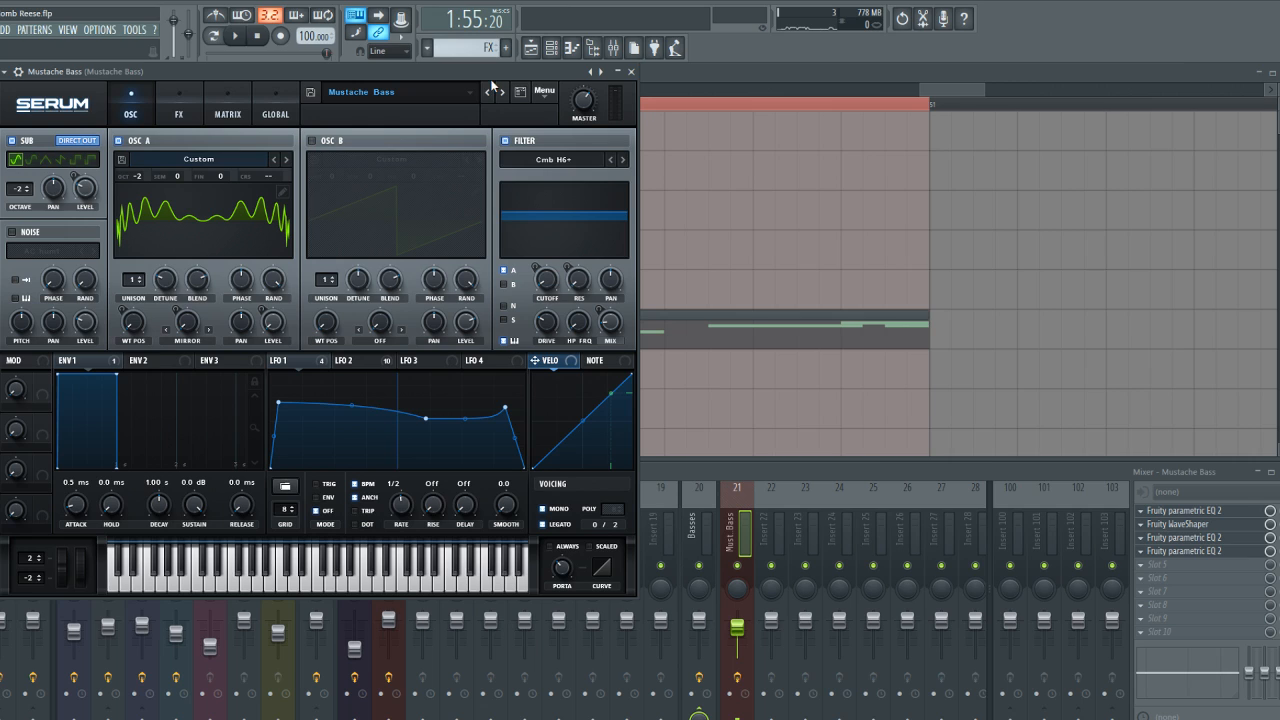
pyautogui.moveTo(320, 72); pyautogui.dragTo(269, 122)
# Add a new Serum_x64 instrument in the channel rack and place its window next to Mustache Bass with the wrapper options collapsed
pyautogui.click(551, 48)
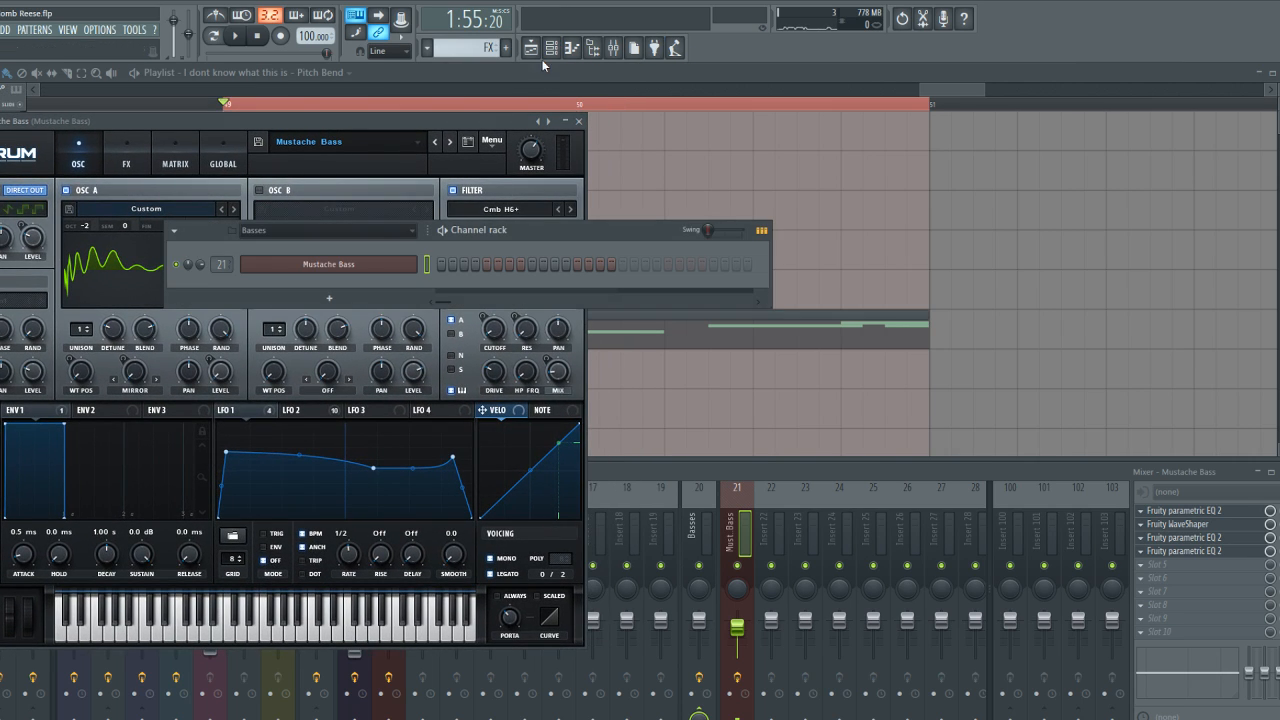
pyautogui.click(322, 298)
pyautogui.click(305, 365)
pyautogui.moveTo(225, 194); pyautogui.dragTo(806, 114)
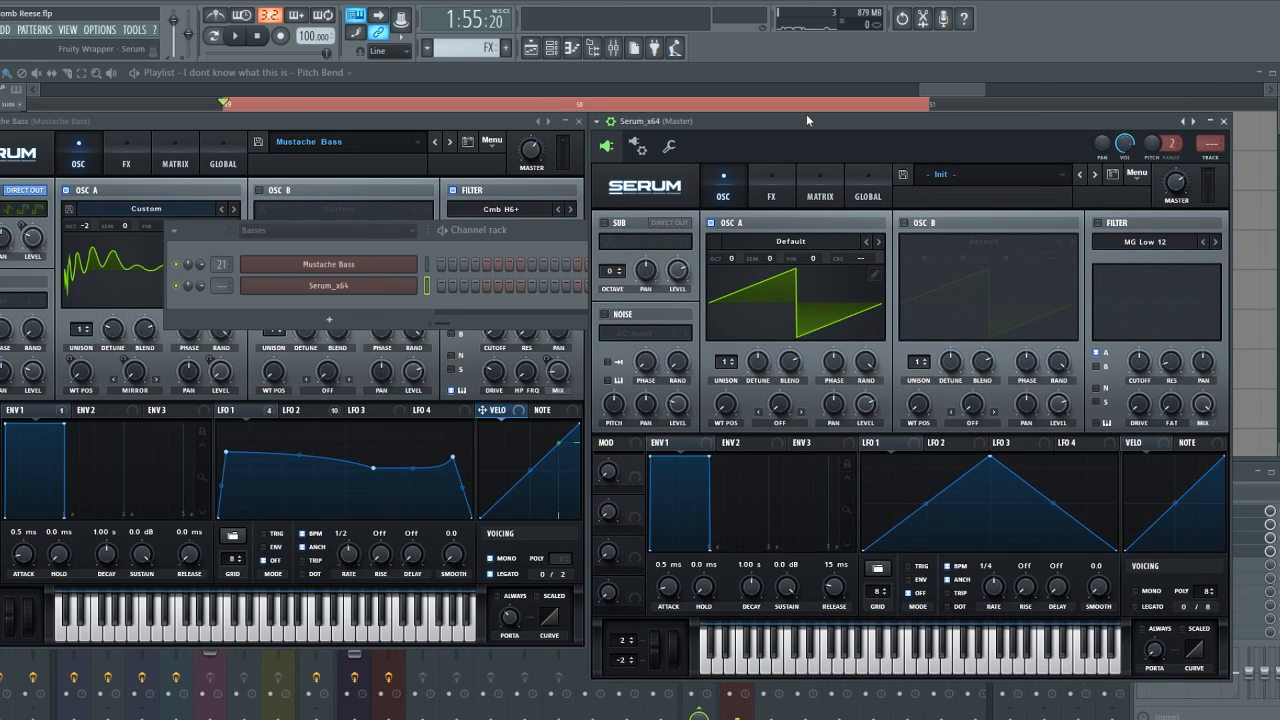
pyautogui.click(532, 122)
pyautogui.click(611, 122)
# Play several test notes on the new Serum instance to audition the Init preset
pyautogui.press('c')
pyautogui.press('v')
pyautogui.press('n')
pyautogui.press('m')
pyautogui.press('t')
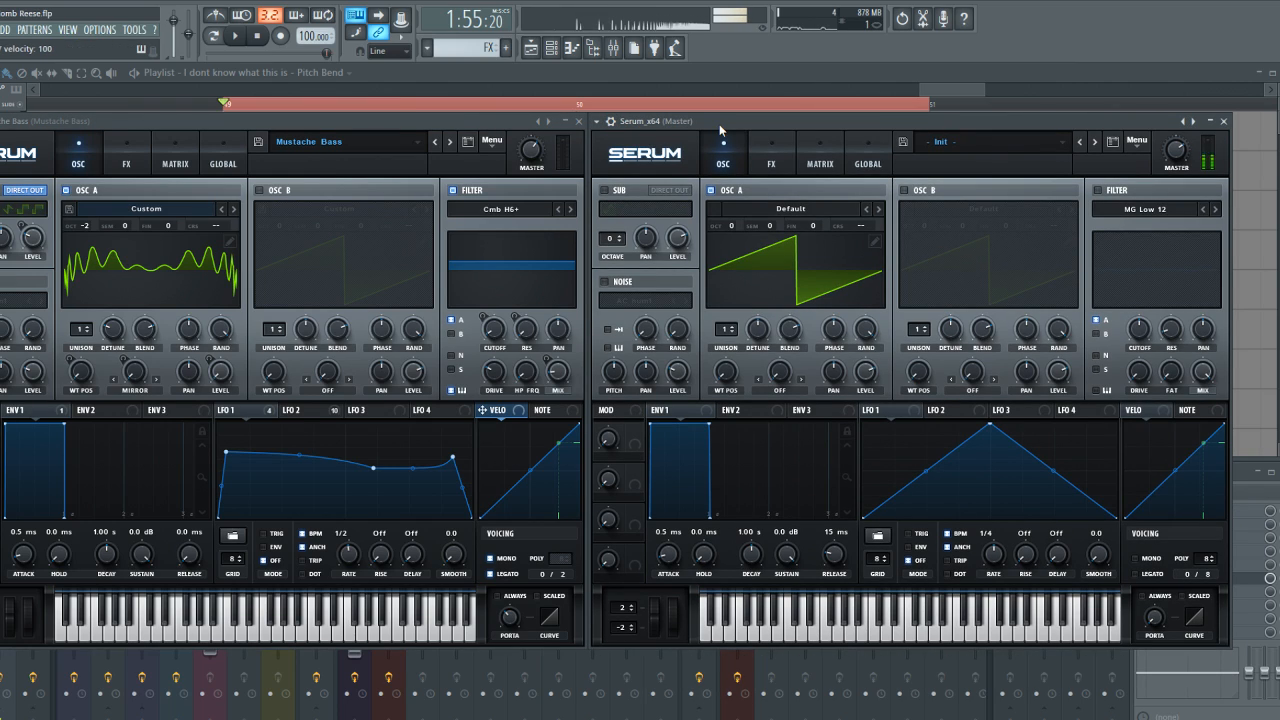
# Set the audio device's buffer length to 4096 samples (93 ms) and close the settings
pyautogui.click(99, 29)
pyautogui.click(110, 63)
pyautogui.moveTo(513, 294); pyautogui.dragTo(480, 294)
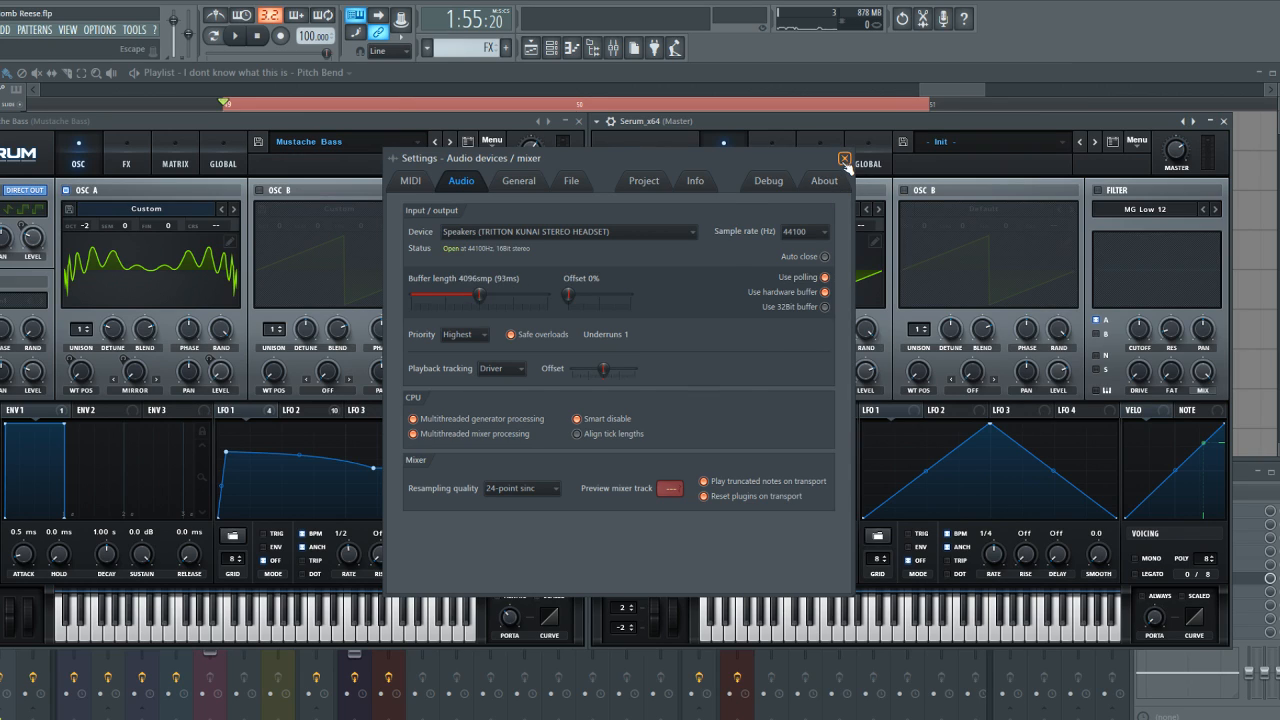
pyautogui.click(844, 158)
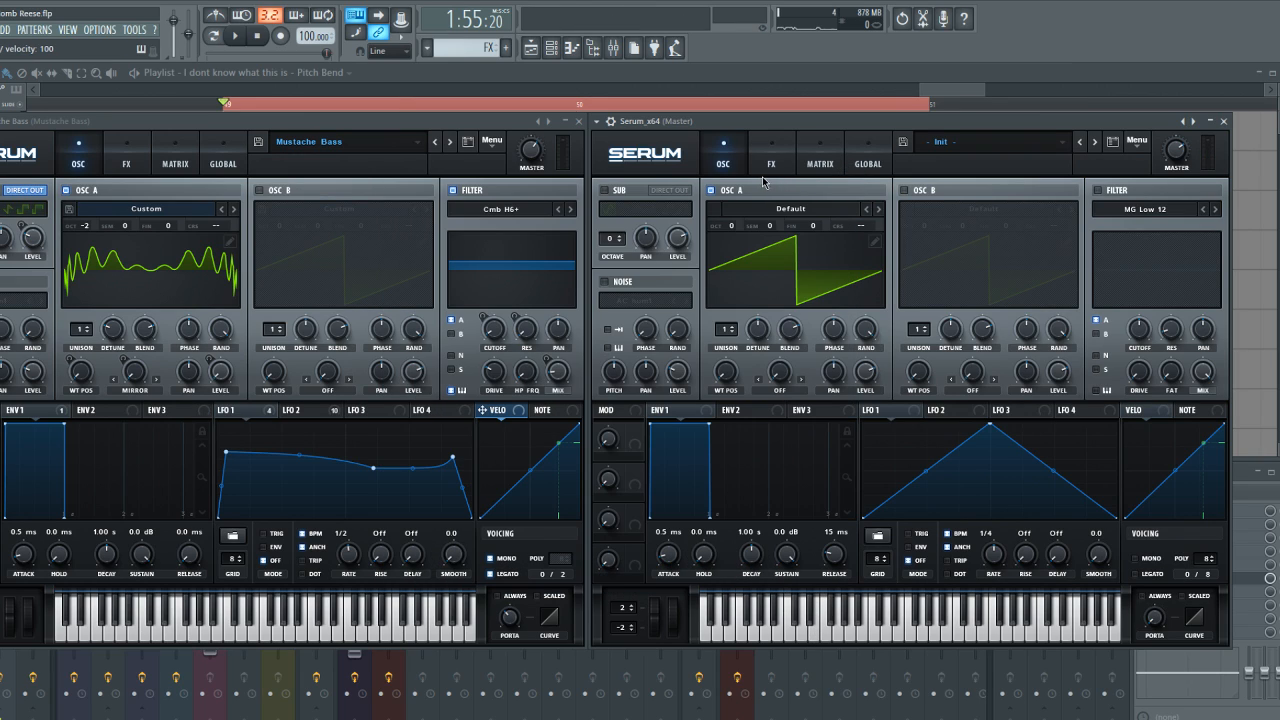
# Set oscillator A's octave to -2 in the new Serum instance and open its wavetable editor
pyautogui.moveTo(731, 225); pyautogui.dragTo(719, 275)
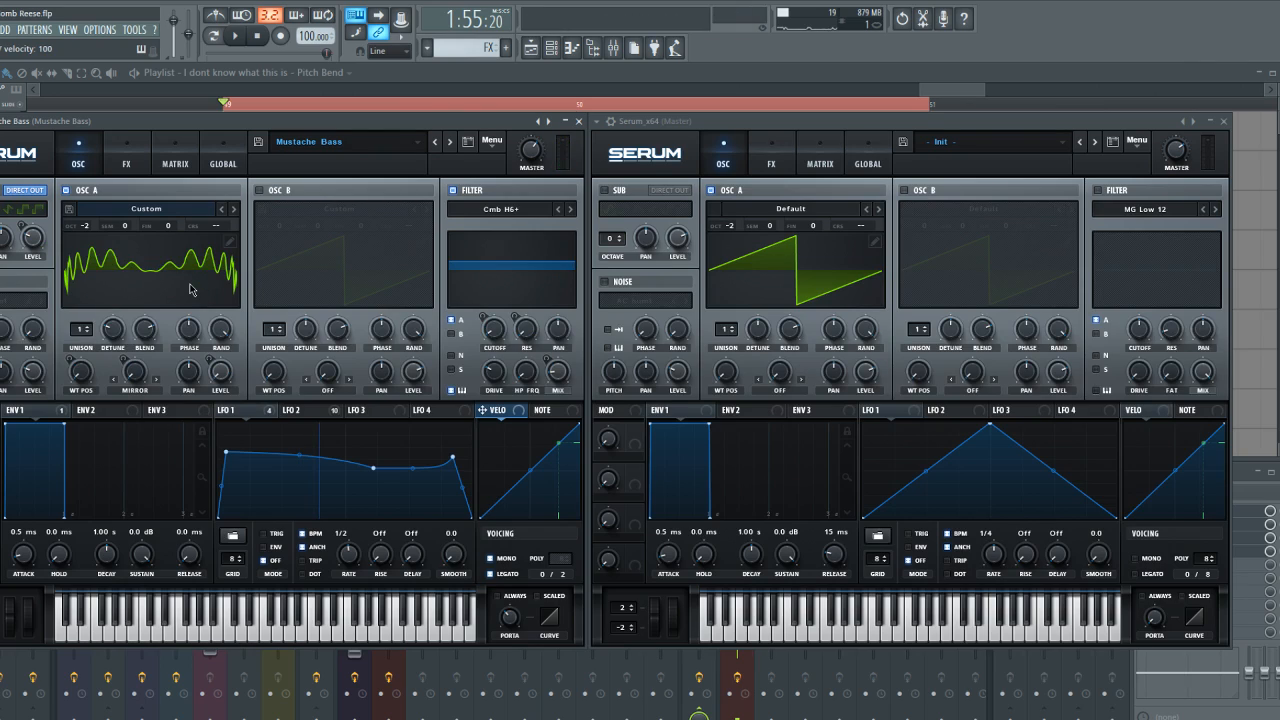
pyautogui.click(875, 243)
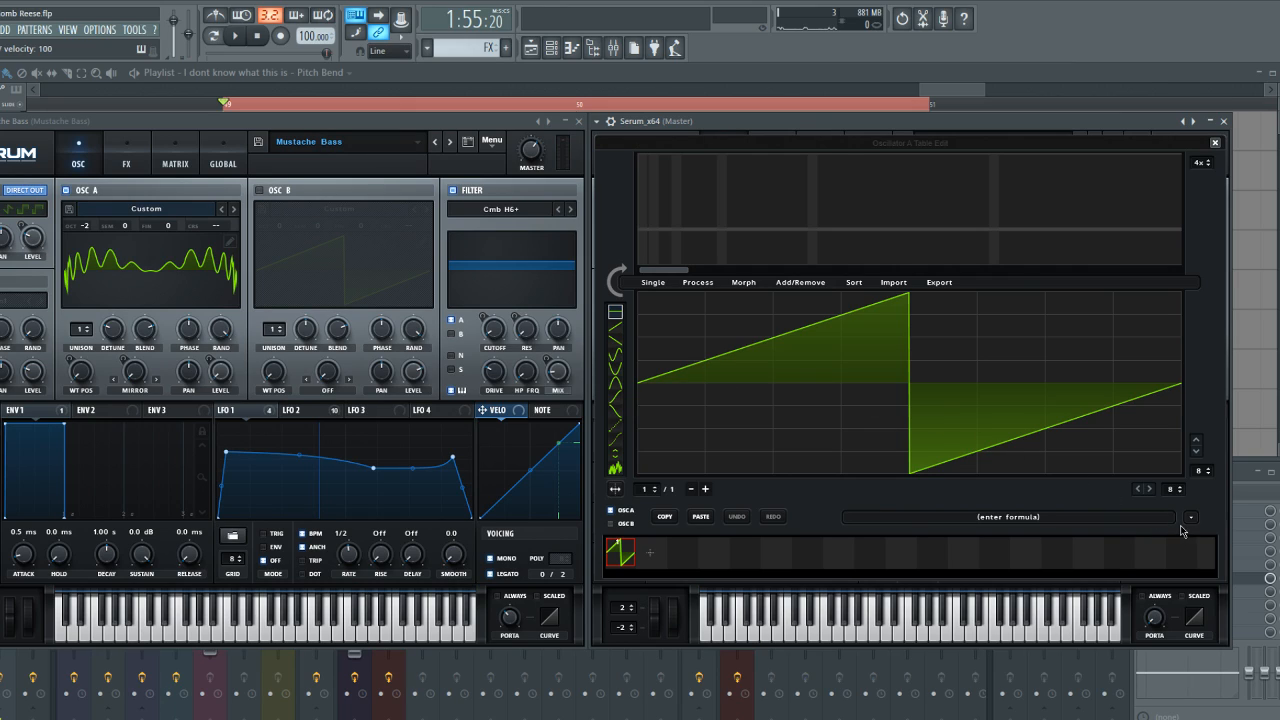
# Try the single-cycle formulas triangle (off phase) and SqrTri on oscillator A's wavetable
pyautogui.click(1189, 520)
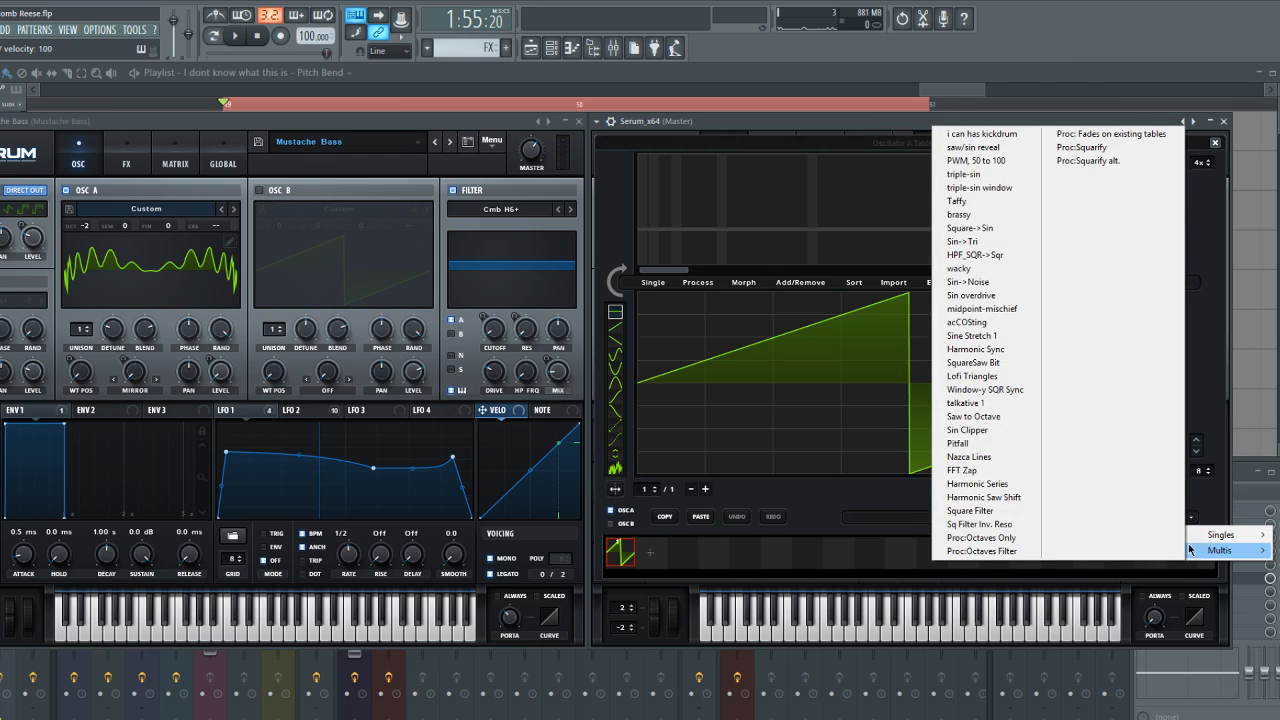
pyautogui.moveTo(1205, 540)
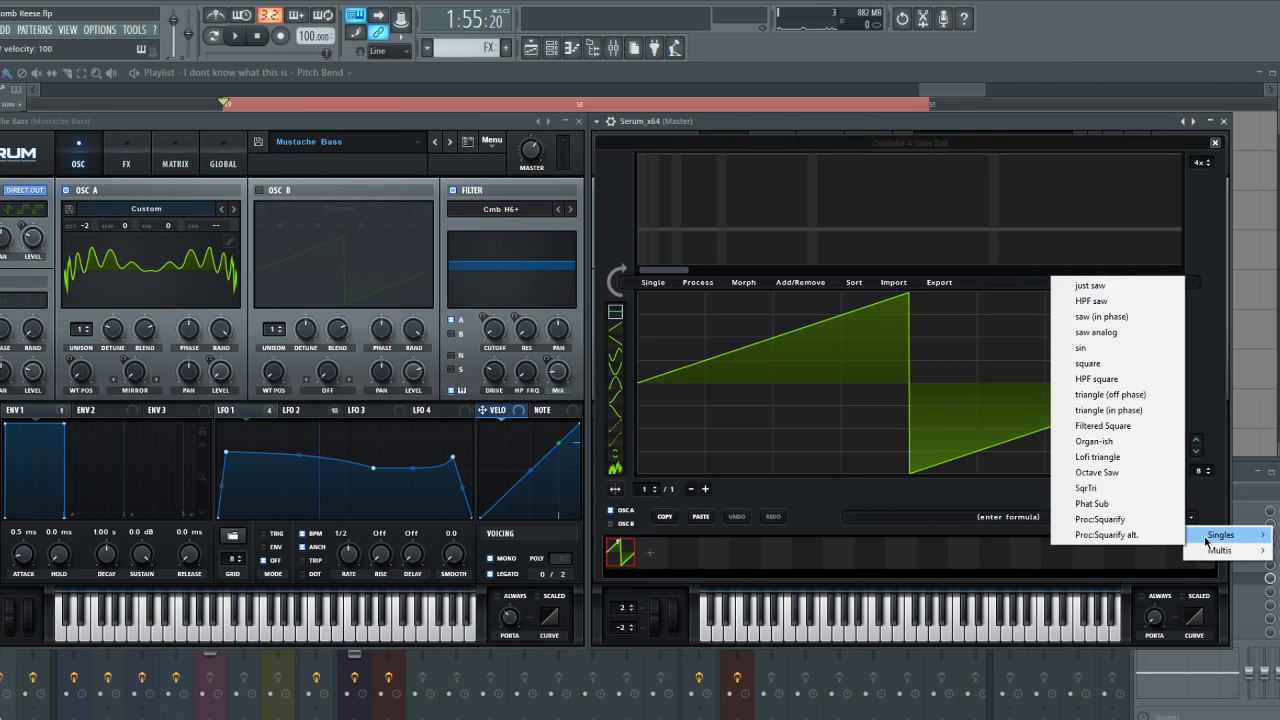
pyautogui.click(1110, 394)
pyautogui.click(1190, 517)
pyautogui.moveTo(1205, 537)
pyautogui.click(1116, 489)
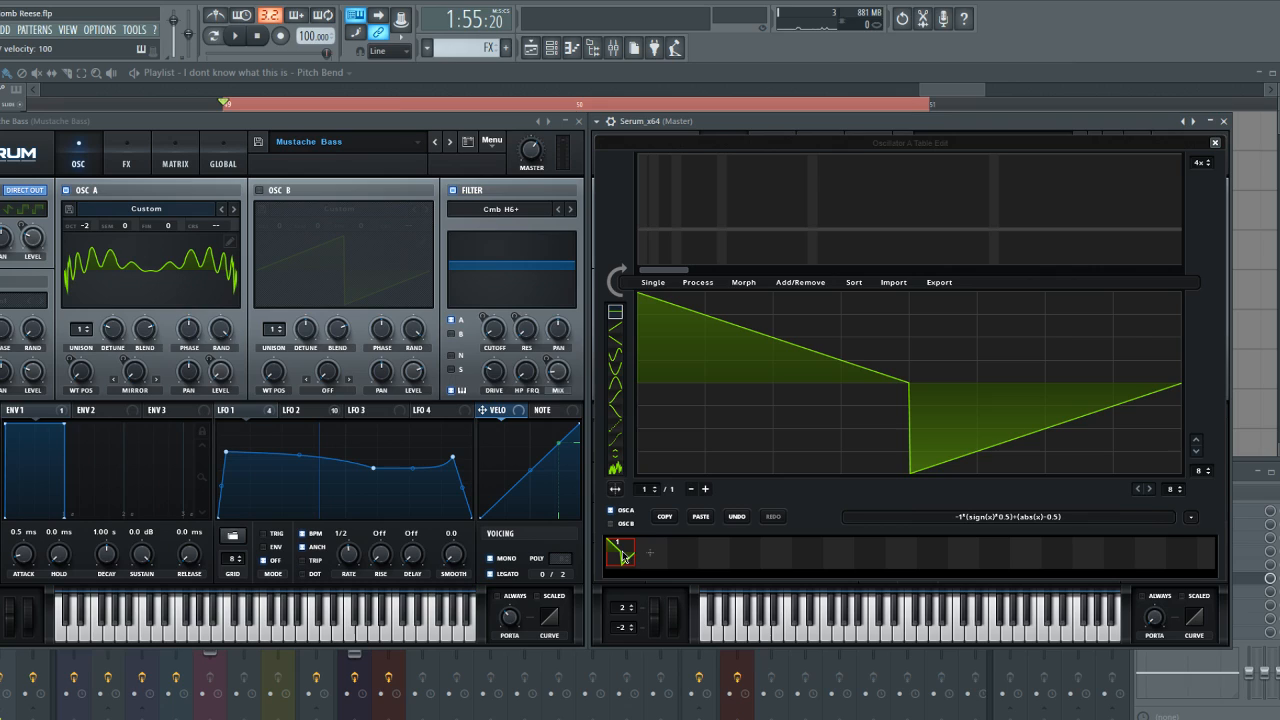
# Generate oscillator A's wavetable from the midpoint-mischief multi formula and close the wavetable editor
pyautogui.click(1190, 517)
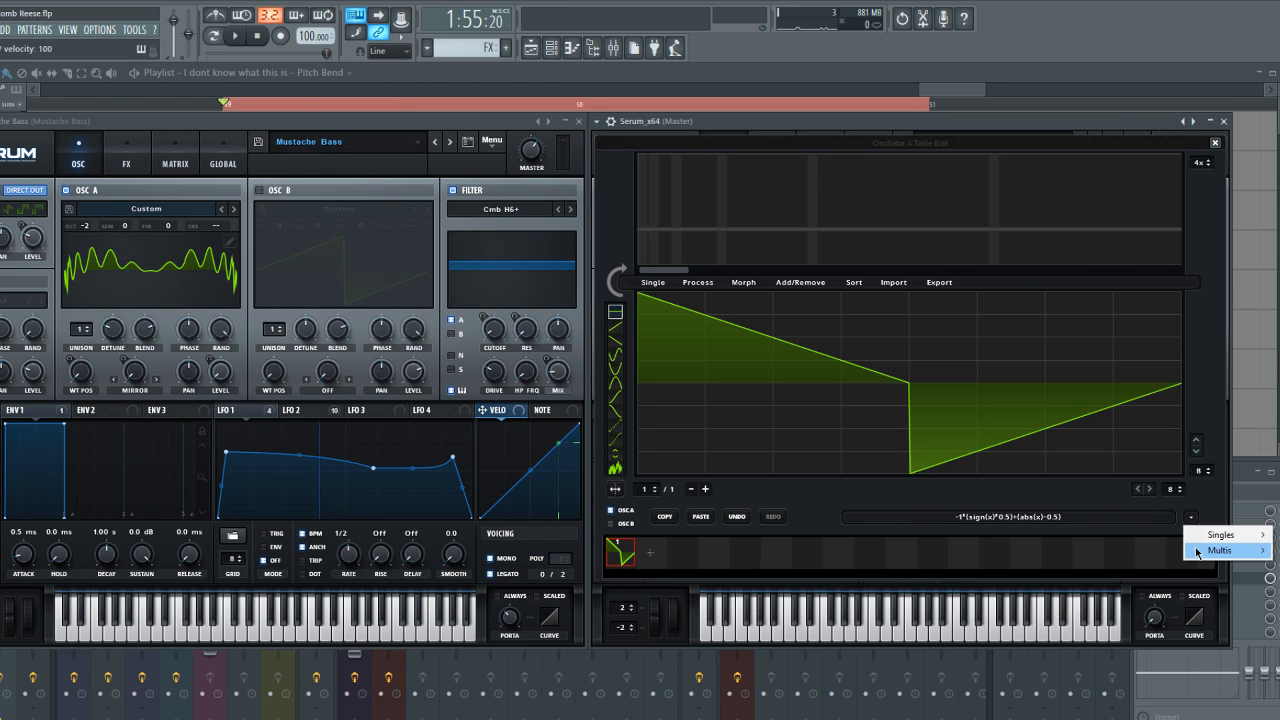
pyautogui.moveTo(1220, 550)
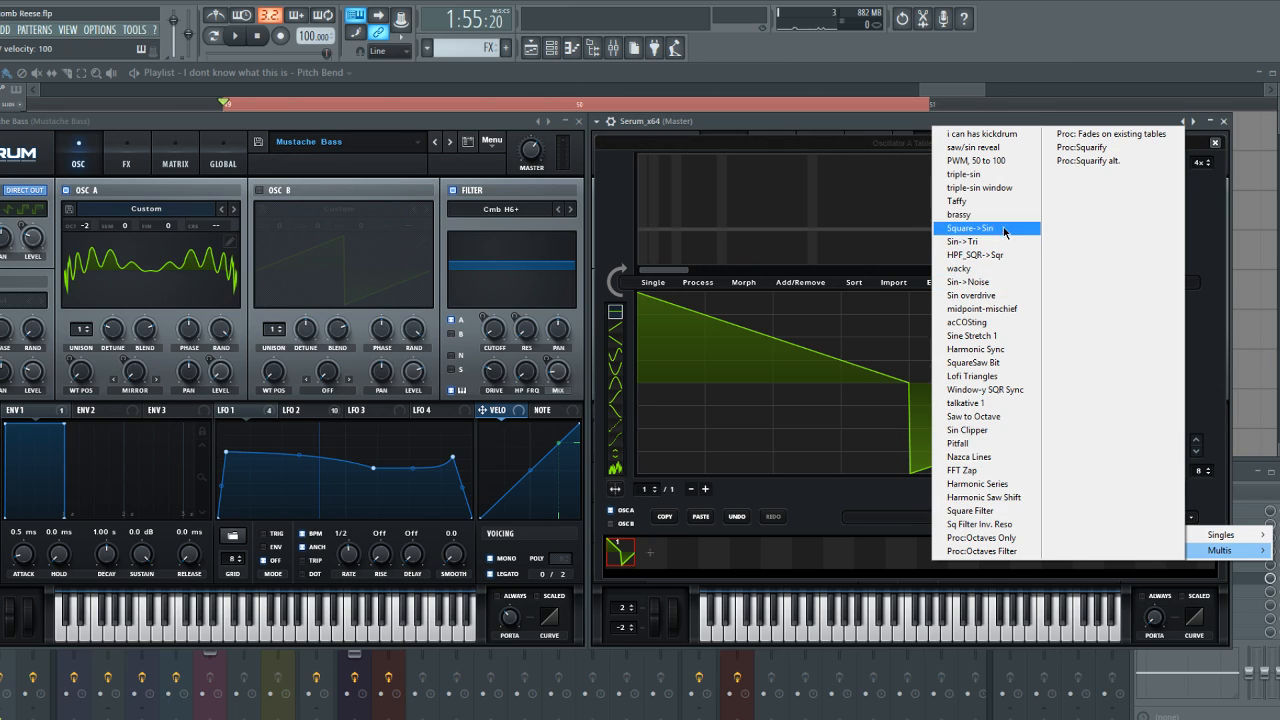
pyautogui.click(1006, 309)
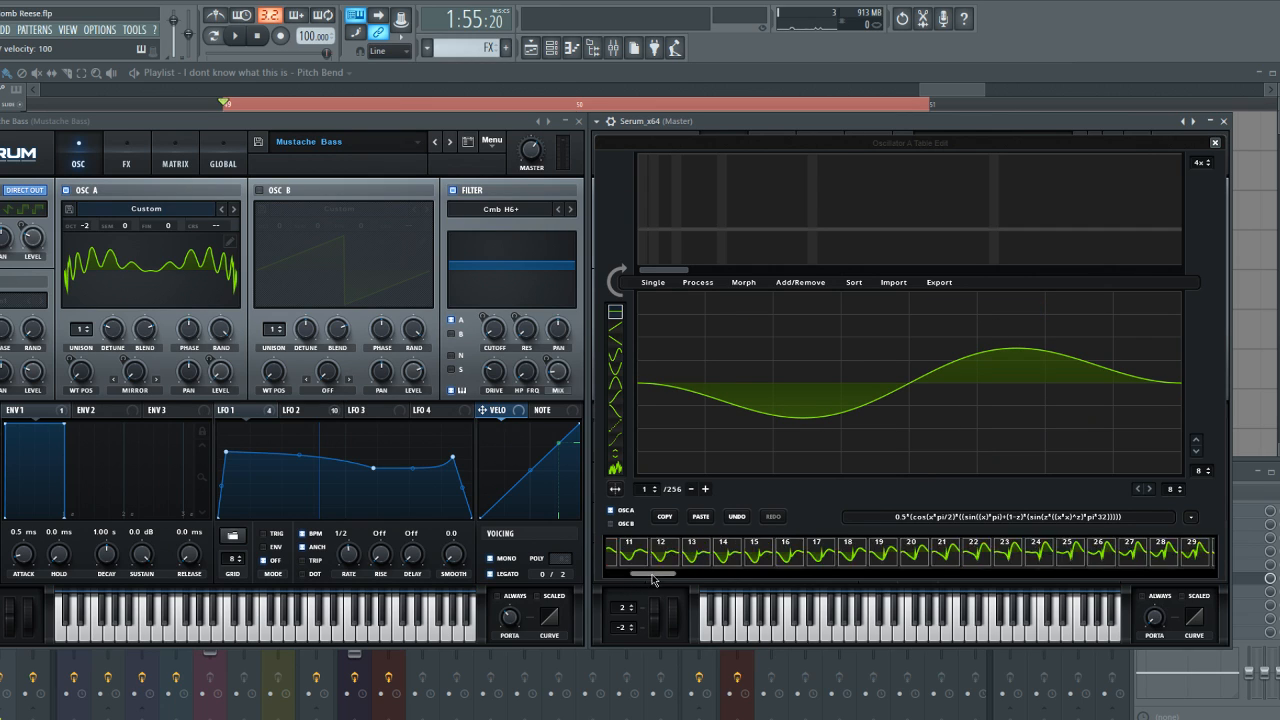
pyautogui.click(1215, 143)
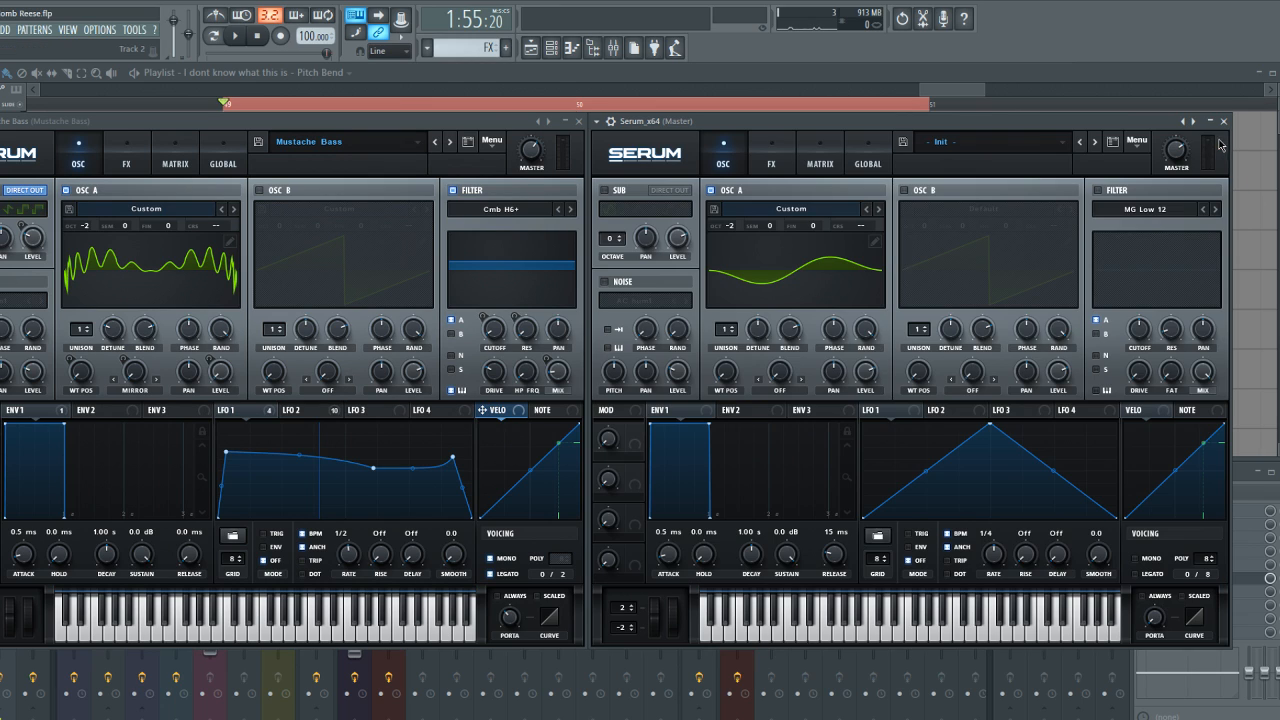
# Raise oscillator A's wavetable position to about 116, try octave 0, and set the octave back to -2
pyautogui.moveTo(738, 382); pyautogui.dragTo(748, 313)
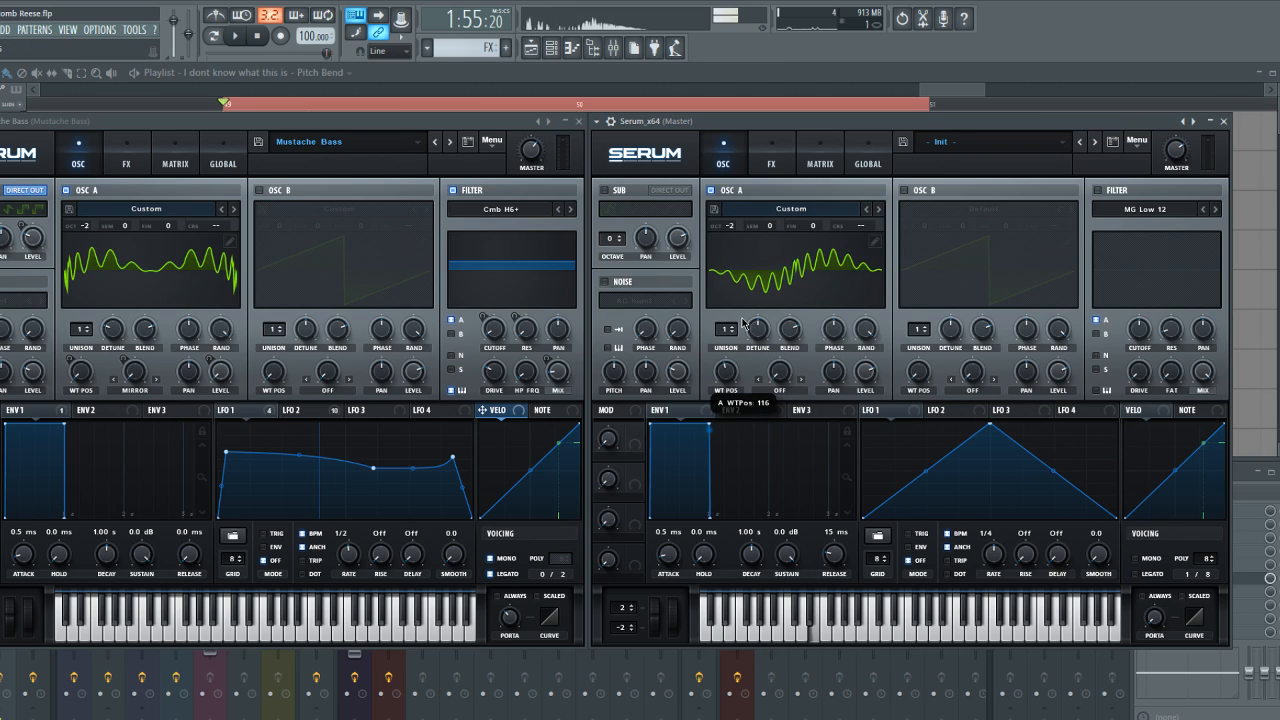
pyautogui.moveTo(730, 227)
pyautogui.mouseDown()
pyautogui.moveTo(747, 201)
pyautogui.moveTo(742, 220)
pyautogui.mouseUp()
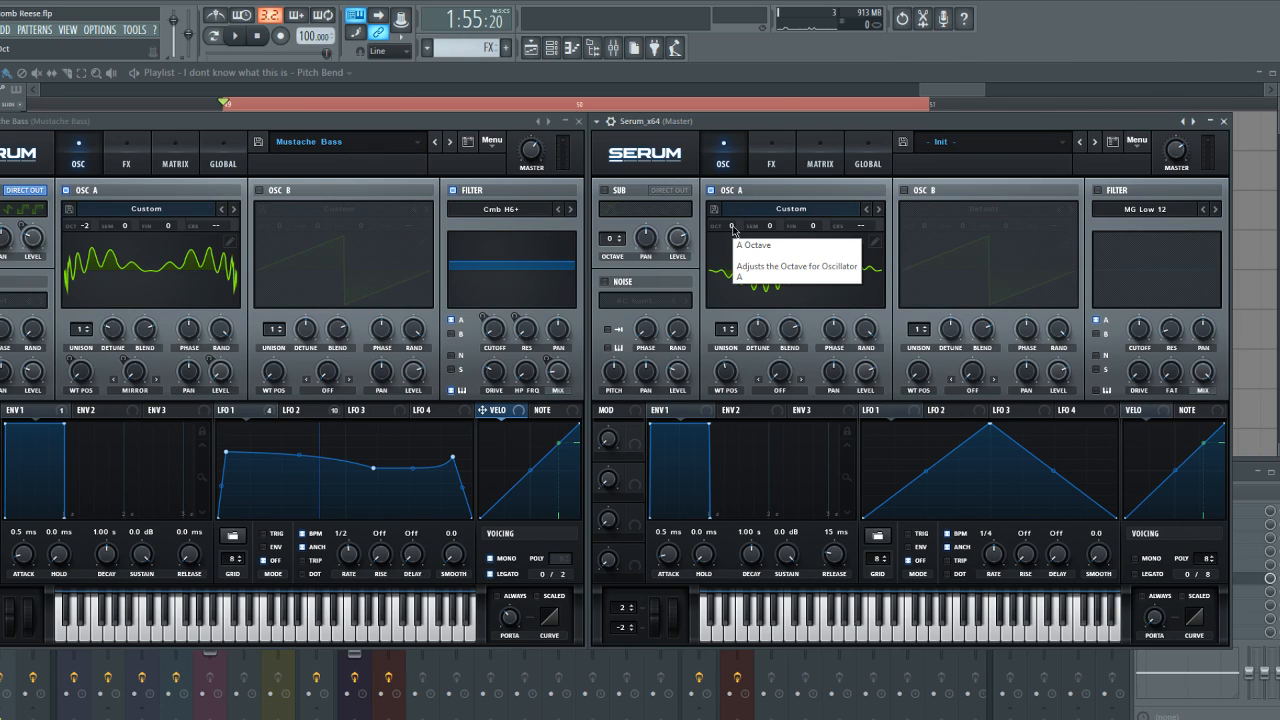
pyautogui.moveTo(733, 231); pyautogui.dragTo(737, 262)
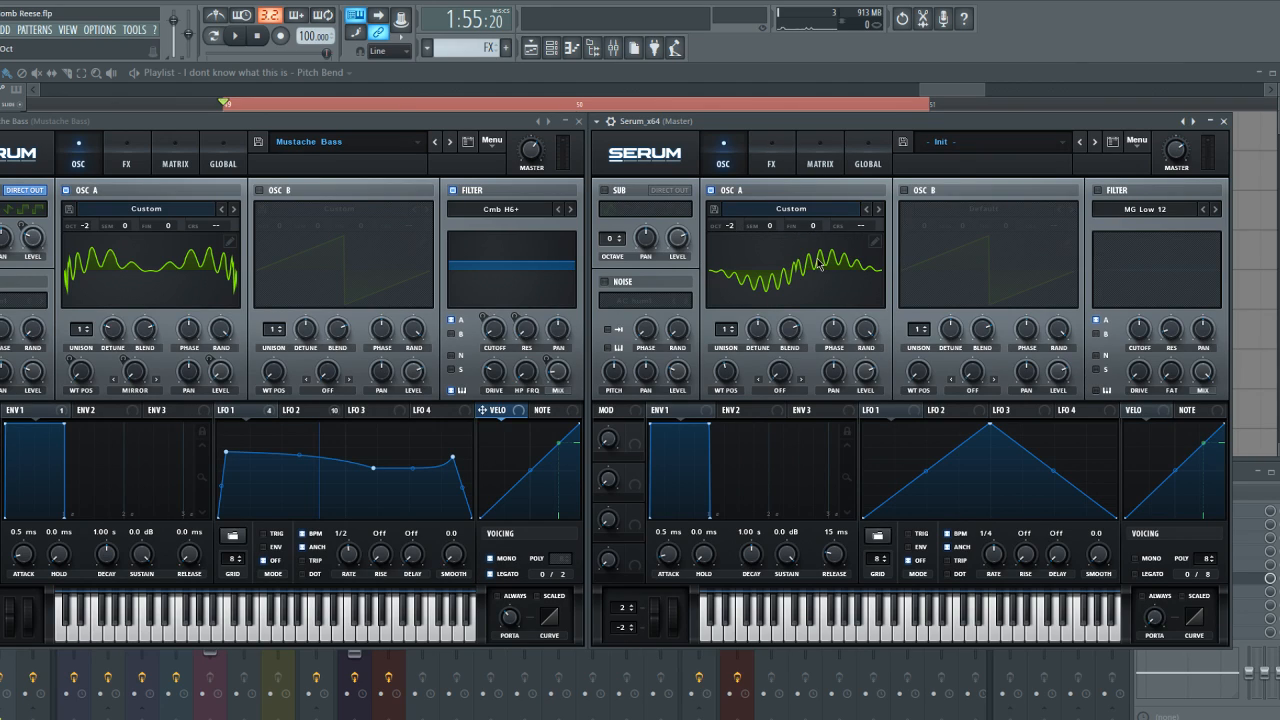
# Play a repeated low note to audition the midpoint-mischief wavetable at octave -2
pyautogui.press('z')
pyautogui.press('z')
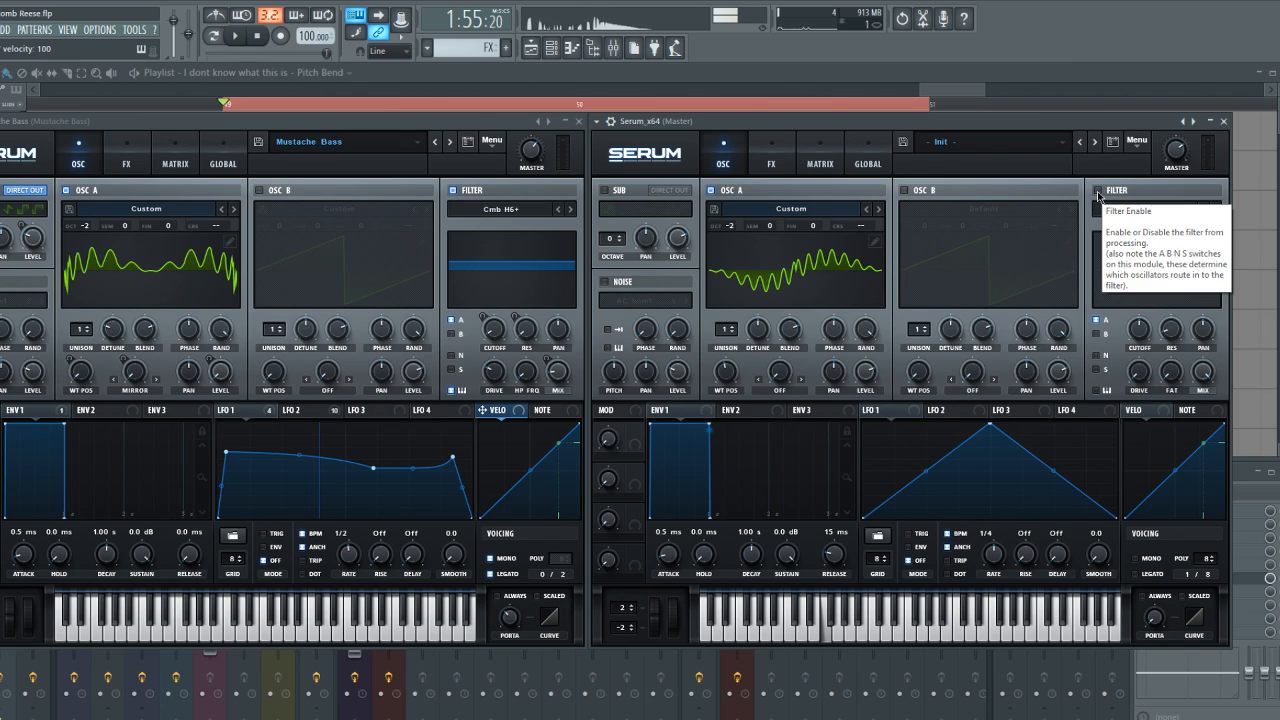
pyautogui.press('z')
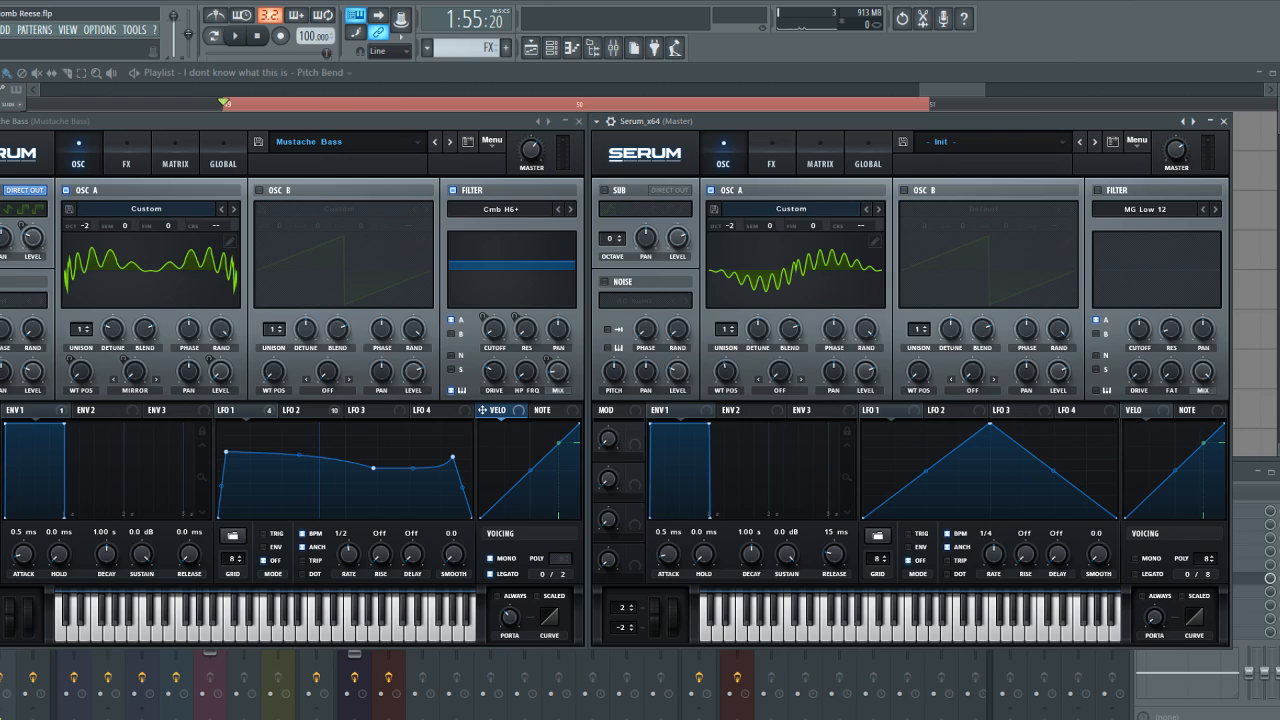
pyautogui.press('z')
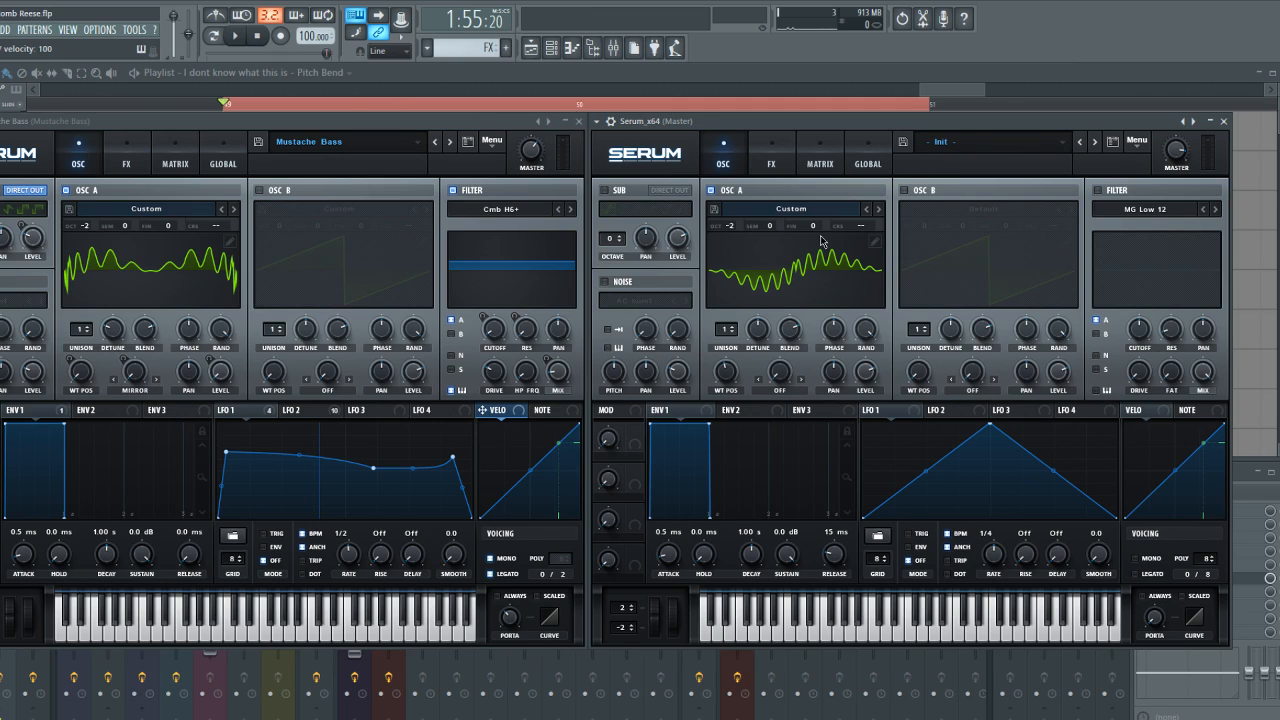
# Set oscillator A's warp mode to Mirror, sweep the warp amount, and reset it to its default
pyautogui.click(783, 395)
pyautogui.click(785, 254)
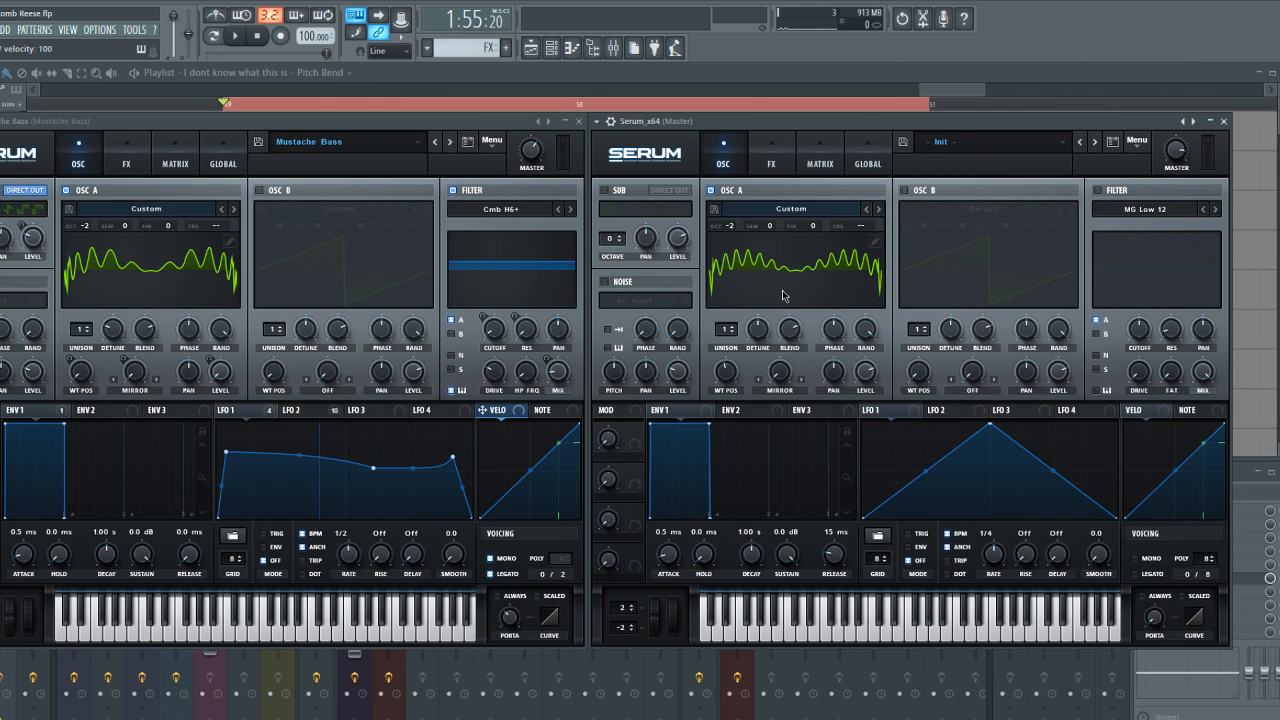
pyautogui.moveTo(781, 373); pyautogui.dragTo(786, 303)
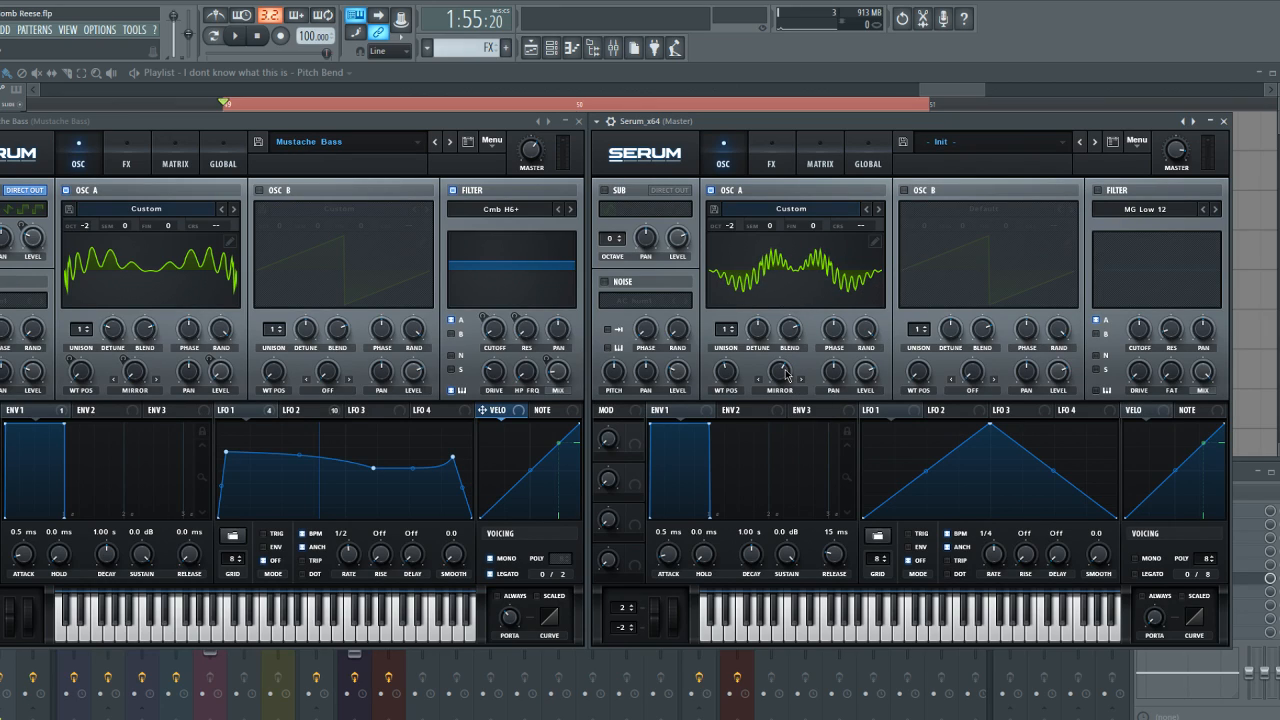
pyautogui.doubleClick(778, 378)
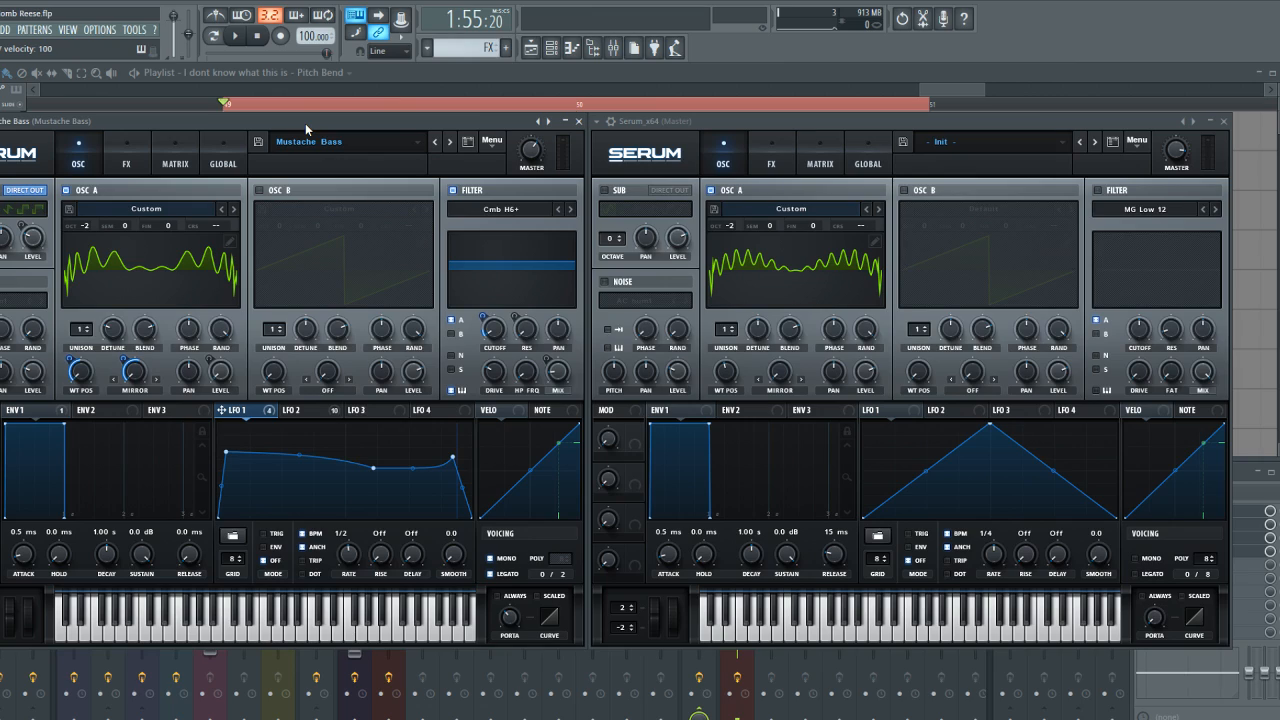
# Examine the LFO shapes and LFO 1 modulation in the Mustache Bass patch while playing test notes
pyautogui.click(305, 411)
pyautogui.click(380, 412)
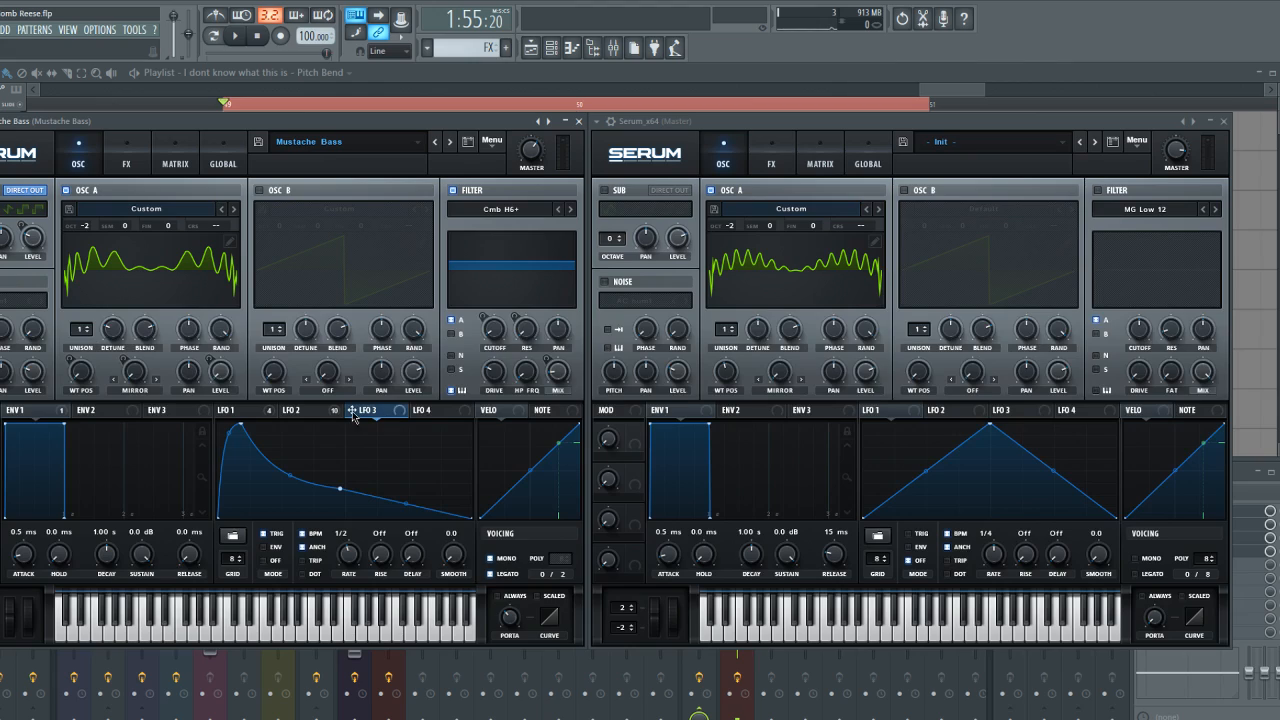
pyautogui.click(313, 413)
pyautogui.click(250, 415)
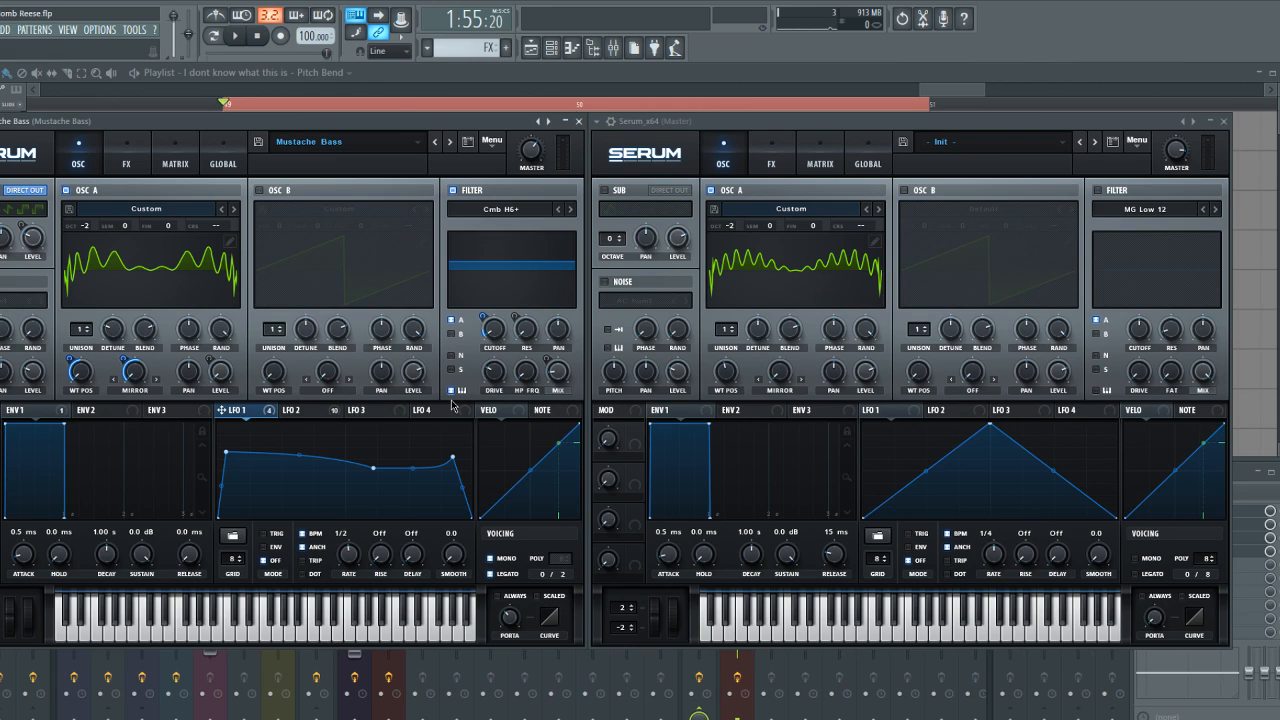
pyautogui.press('v')
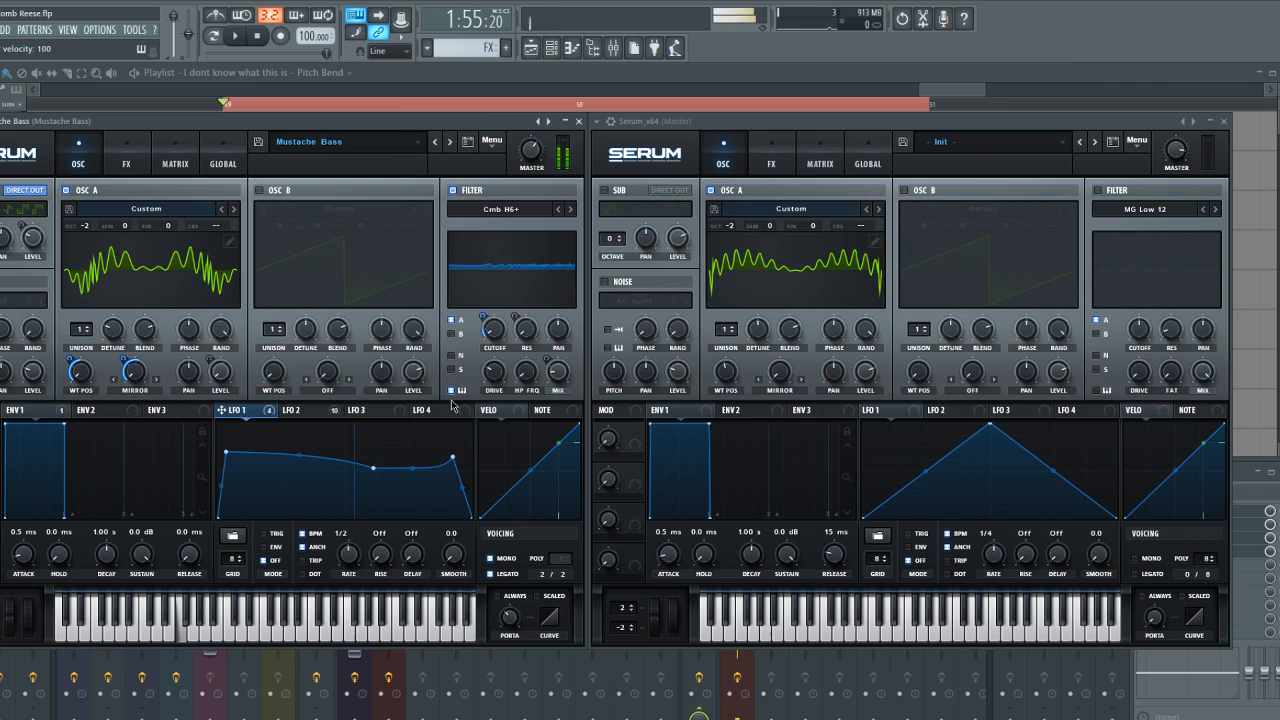
pyautogui.press('c')
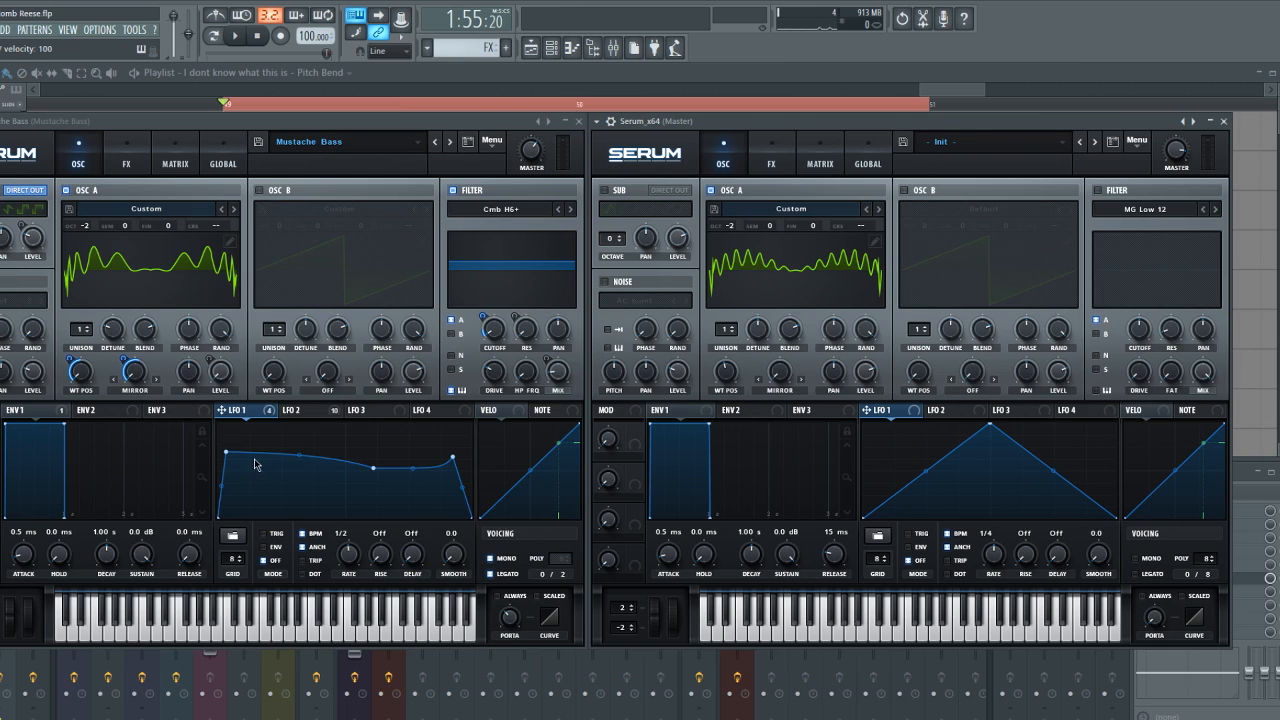
# Open the Mustache Bass clip from the playlist in the piano roll and examine its notes
pyautogui.click(556, 48)
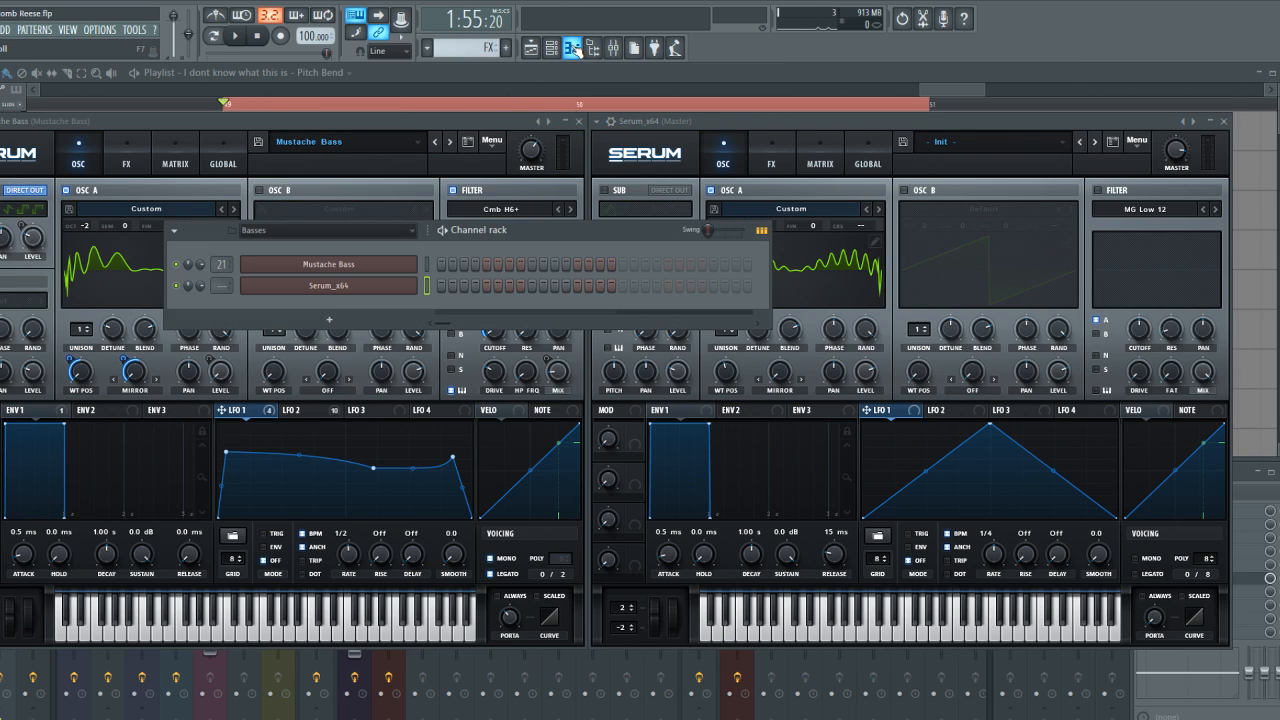
pyautogui.click(571, 48)
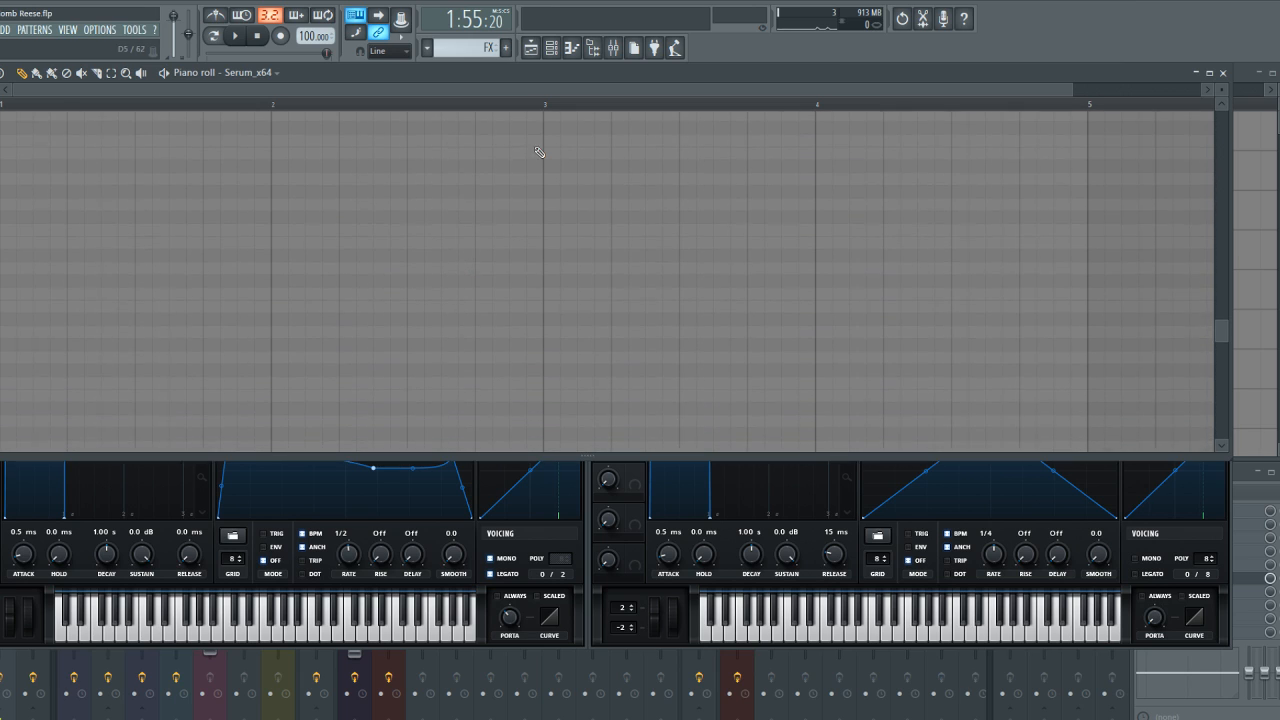
pyautogui.click(531, 48)
pyautogui.doubleClick(490, 322)
pyautogui.scroll(5, 257, 263)
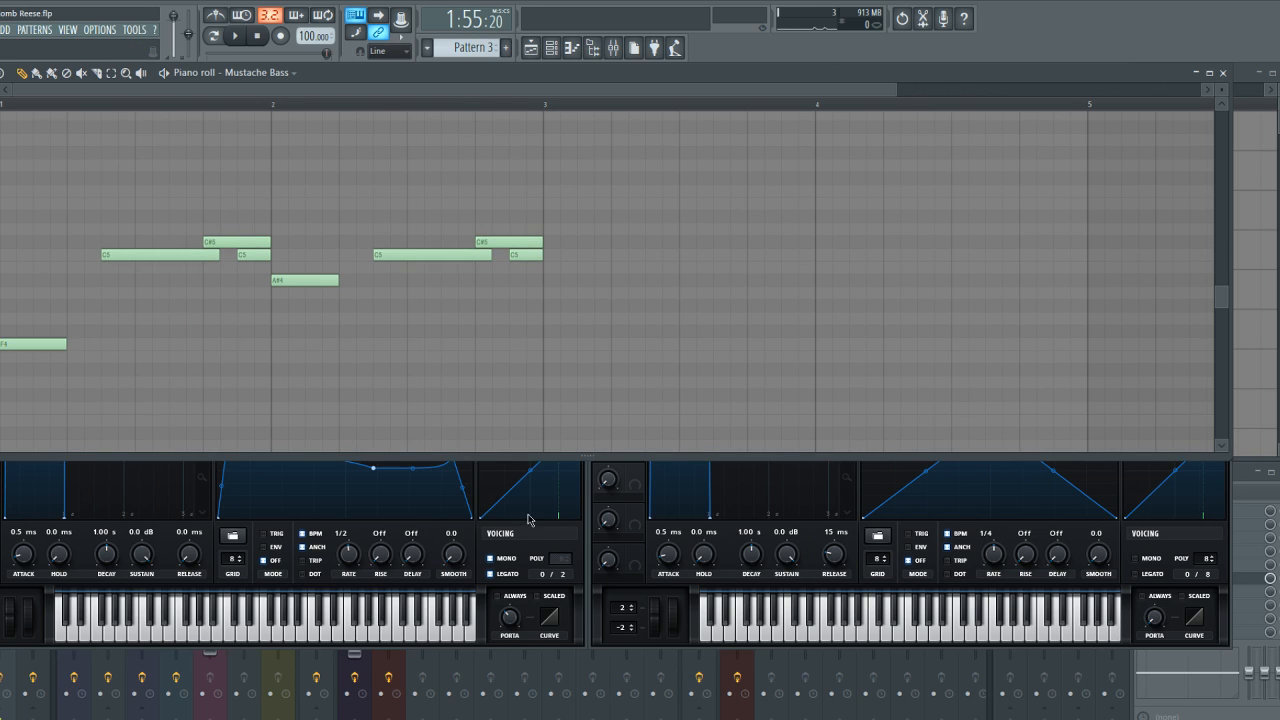
# Play back the bass pattern while watching LFO 1 in the Mustache Bass synth, and stop playback
pyautogui.click(562, 542)
pyautogui.press('space')
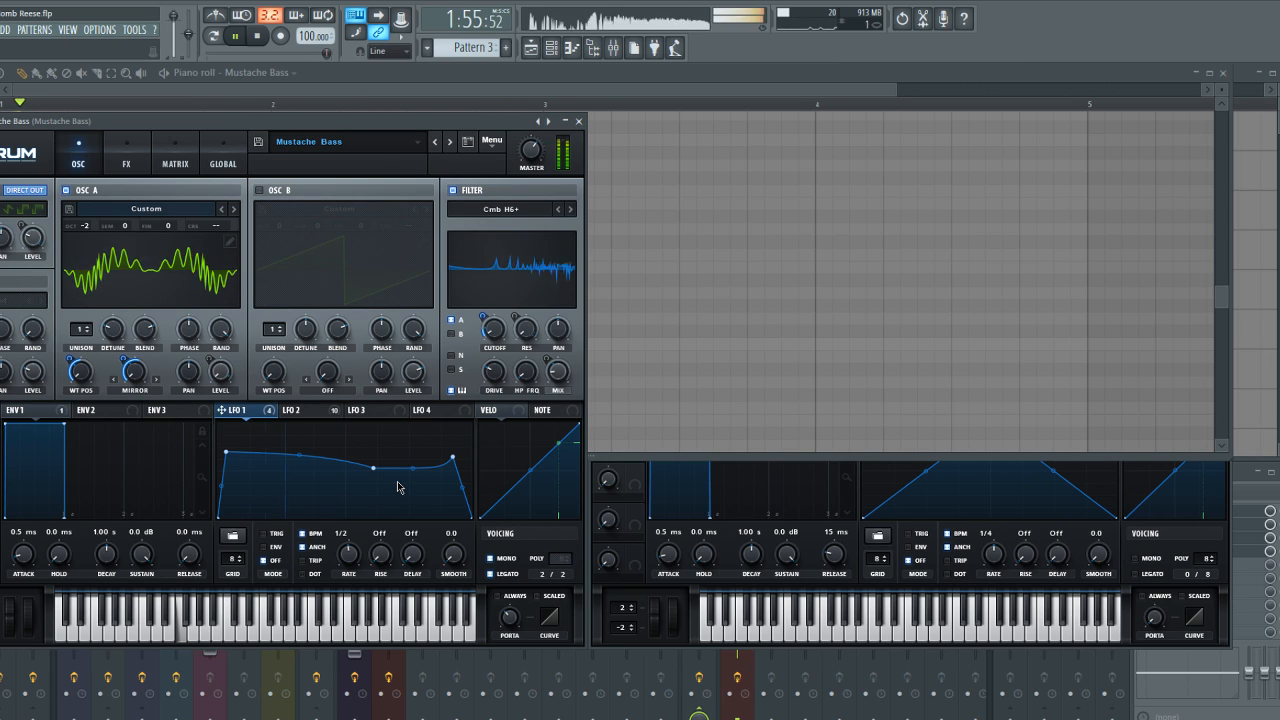
pyautogui.press('space')
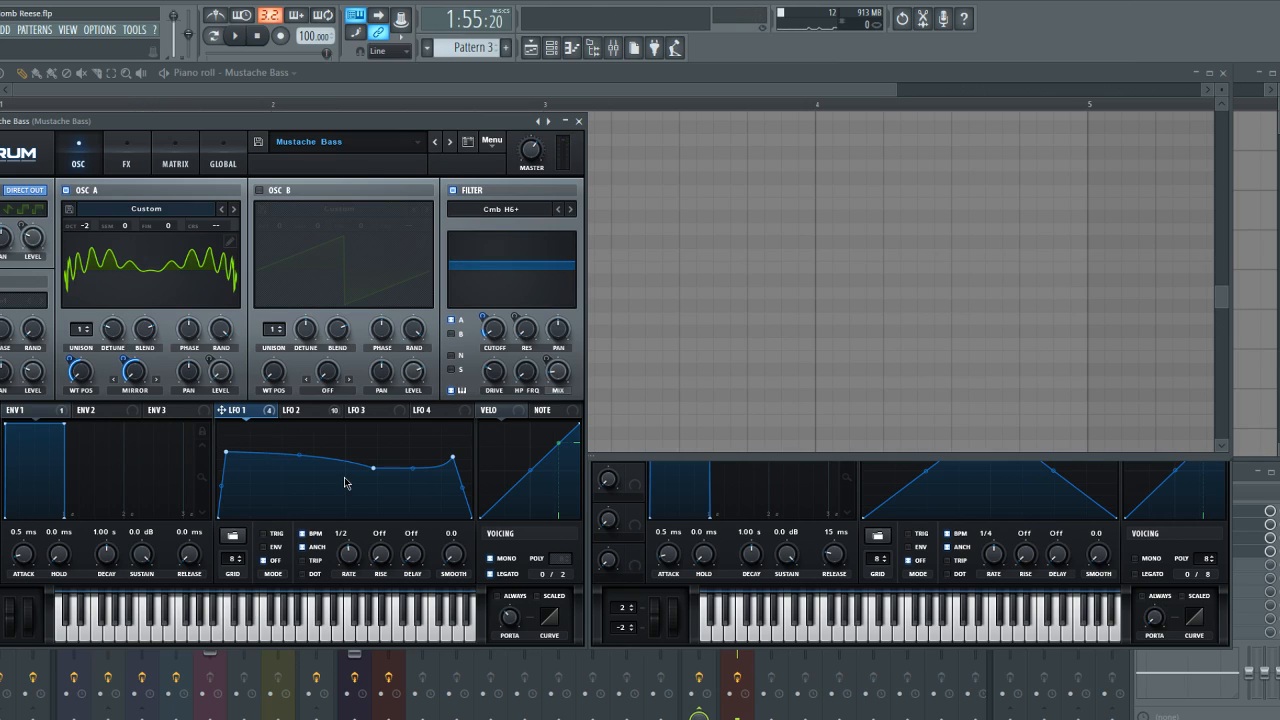
# Set LFO 1's rate to 1/2 in the new Serum instance
pyautogui.click(848, 548)
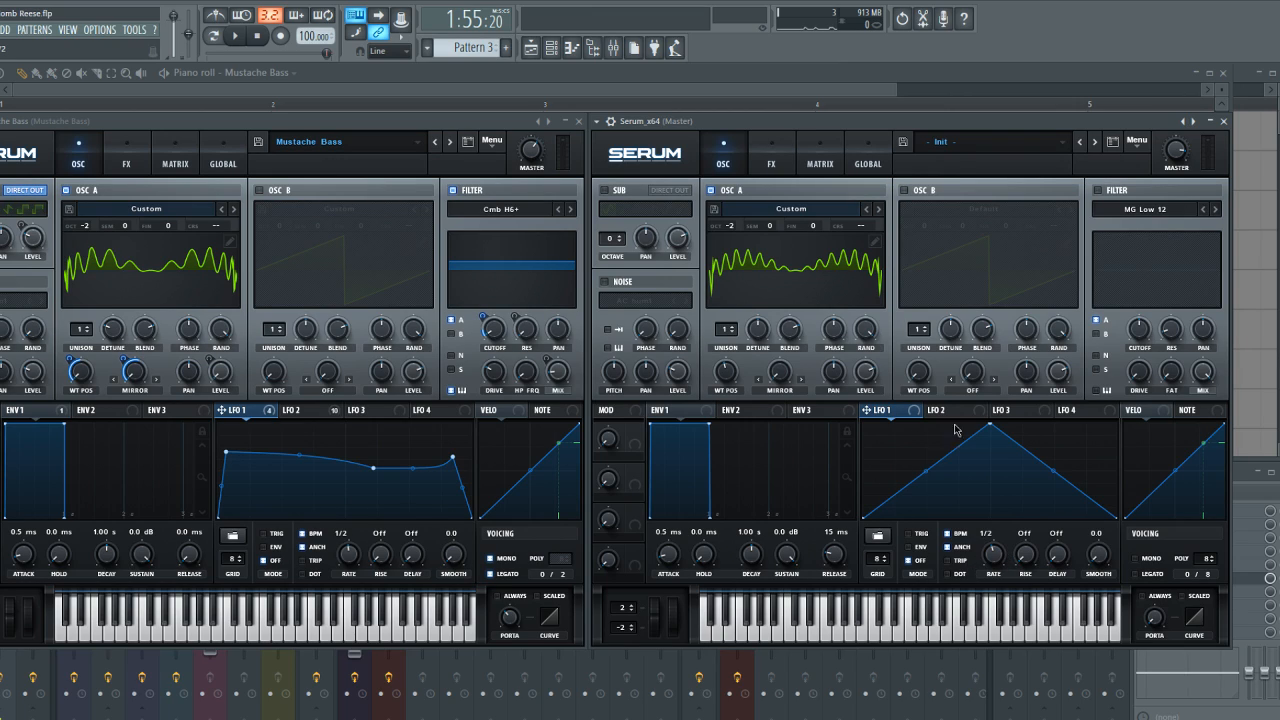
# Reshape LFO 1 in the new Serum instance with a steep rise, gently sagging middle and late peak, matching the Mustache Bass curve
pyautogui.moveTo(990, 424); pyautogui.dragTo(944, 452)
pyautogui.moveTo(879, 463); pyautogui.dragTo(875, 451)
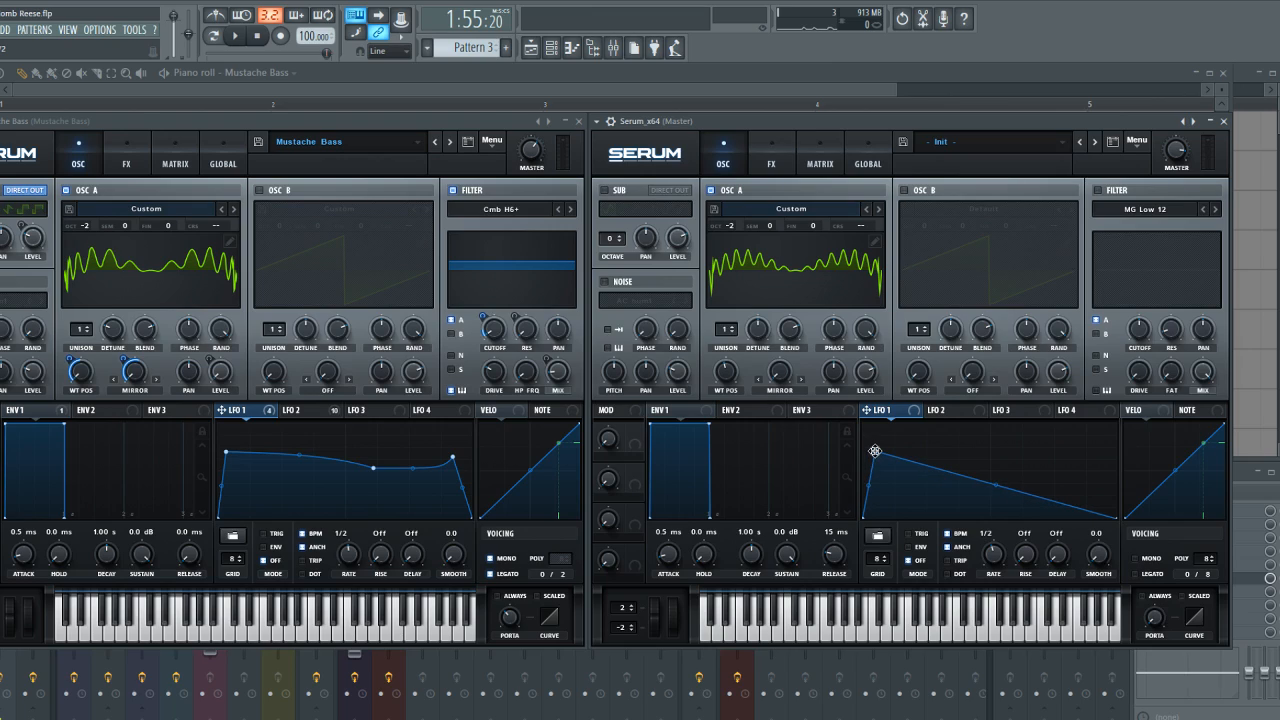
pyautogui.doubleClick(1024, 474)
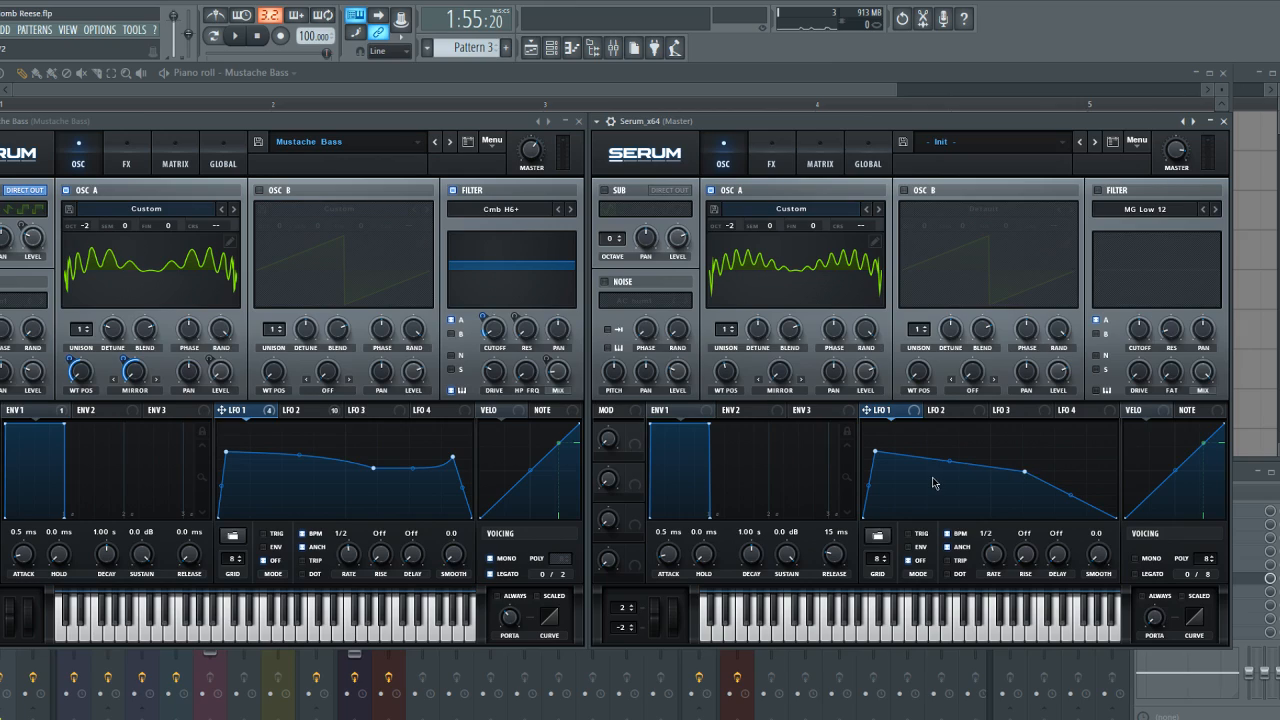
pyautogui.moveTo(949, 461); pyautogui.dragTo(947, 449)
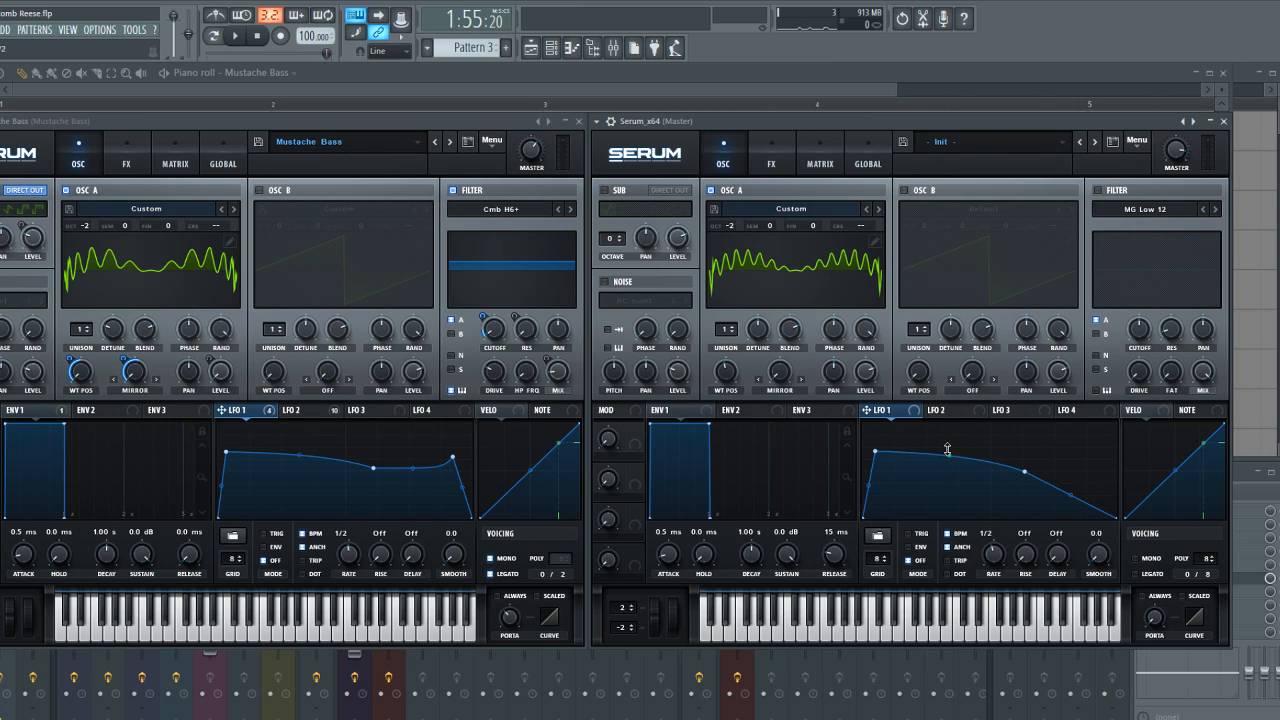
pyautogui.doubleClick(1094, 462)
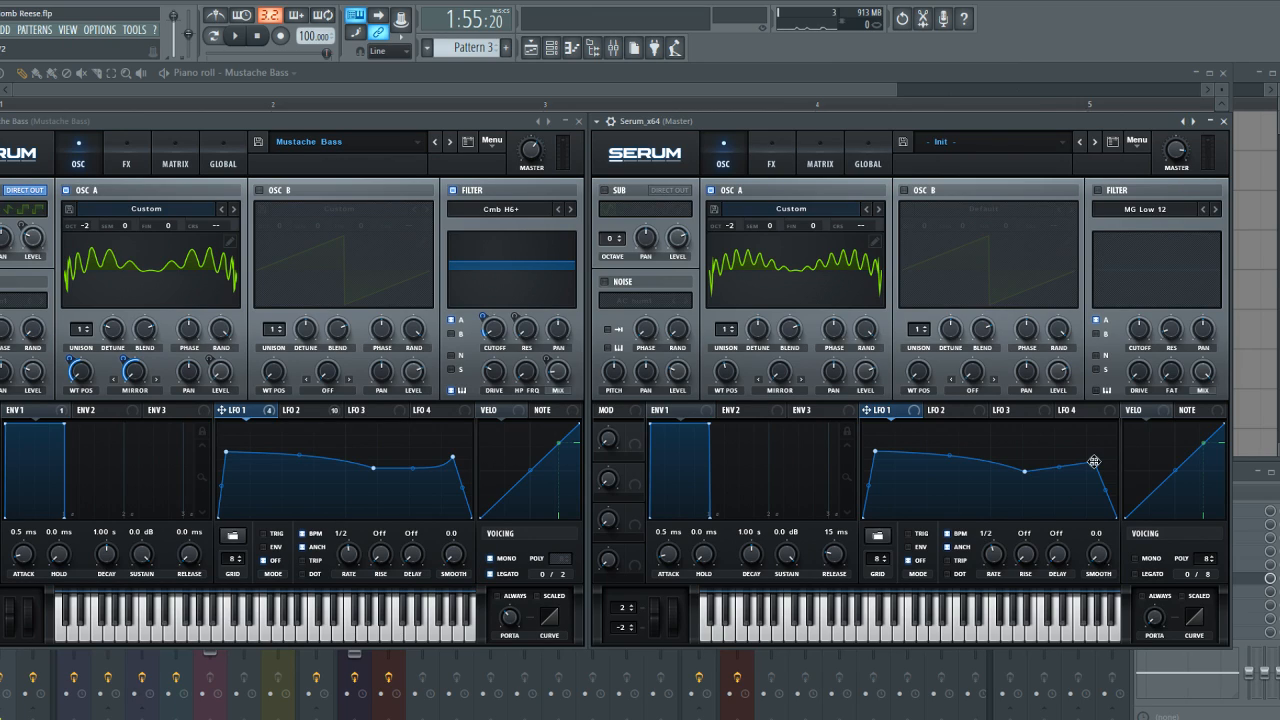
pyautogui.moveTo(1094, 461); pyautogui.dragTo(1056, 502)
# Assign LFO 1 to oscillator A's wavetable position and Mirror warp amount in the new instance, and play test notes
pyautogui.moveTo(868, 410); pyautogui.dragTo(724, 372)
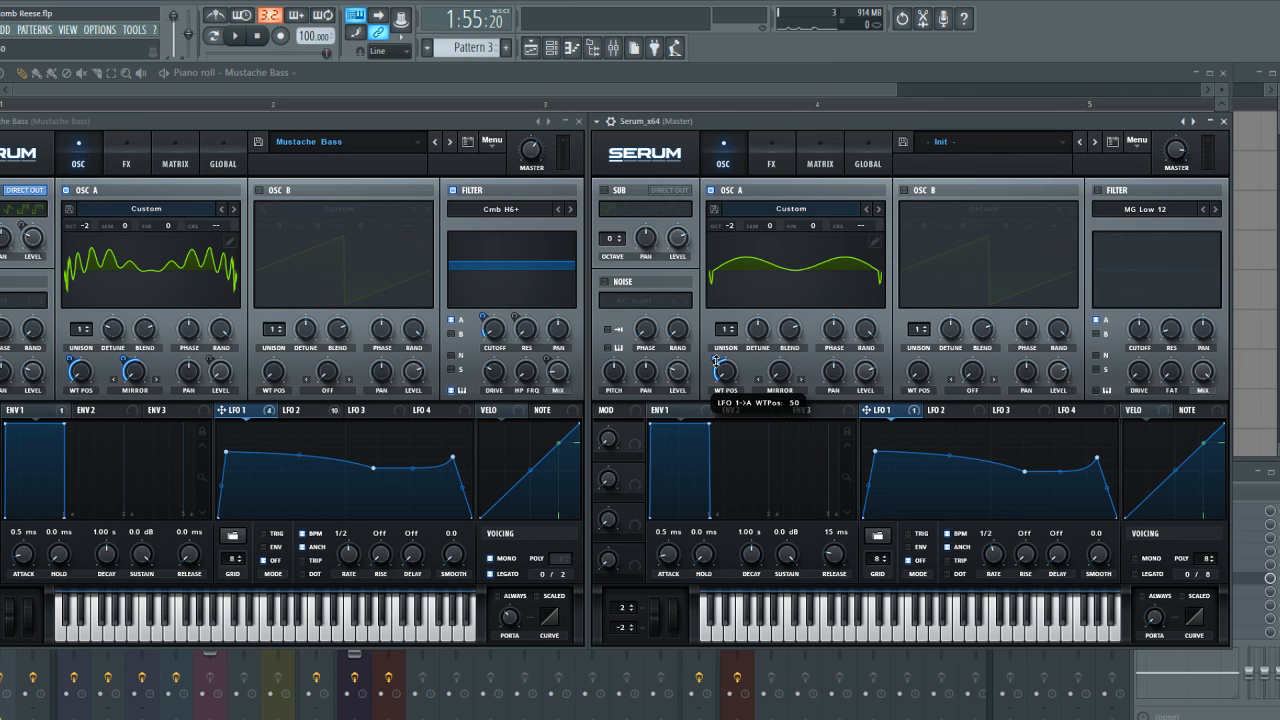
pyautogui.moveTo(866, 410); pyautogui.dragTo(761, 387)
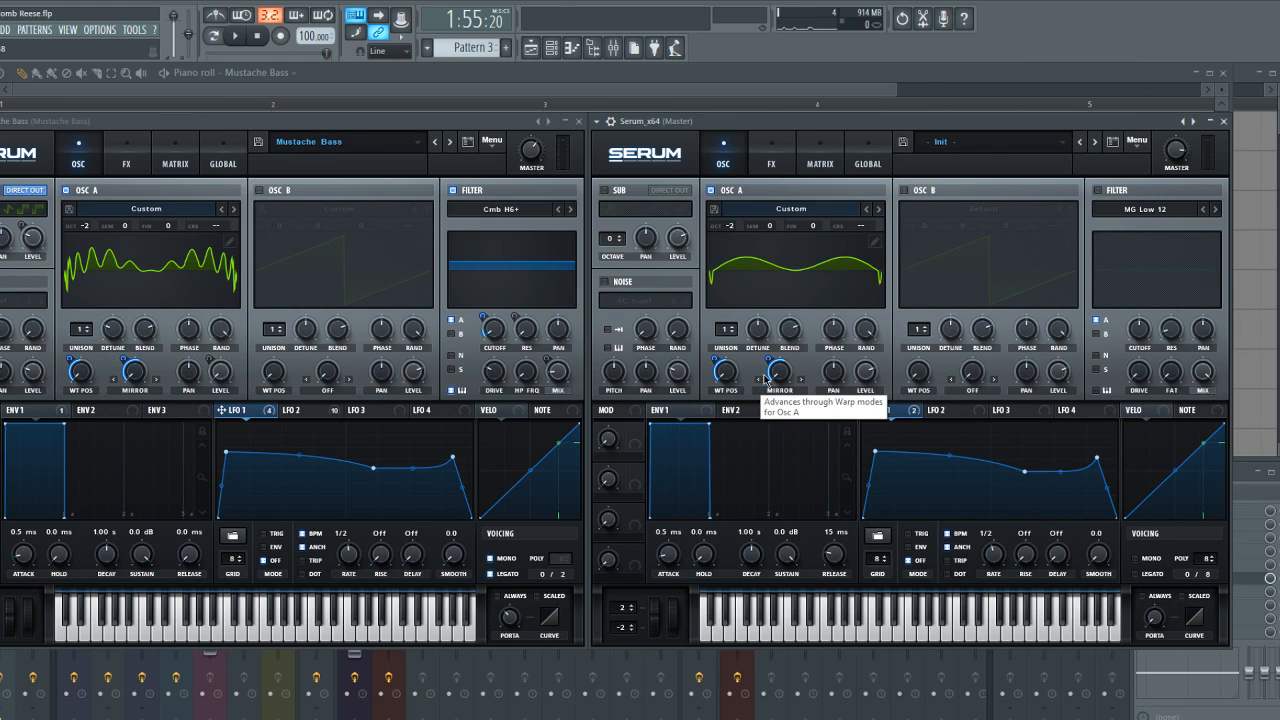
pyautogui.press('z')
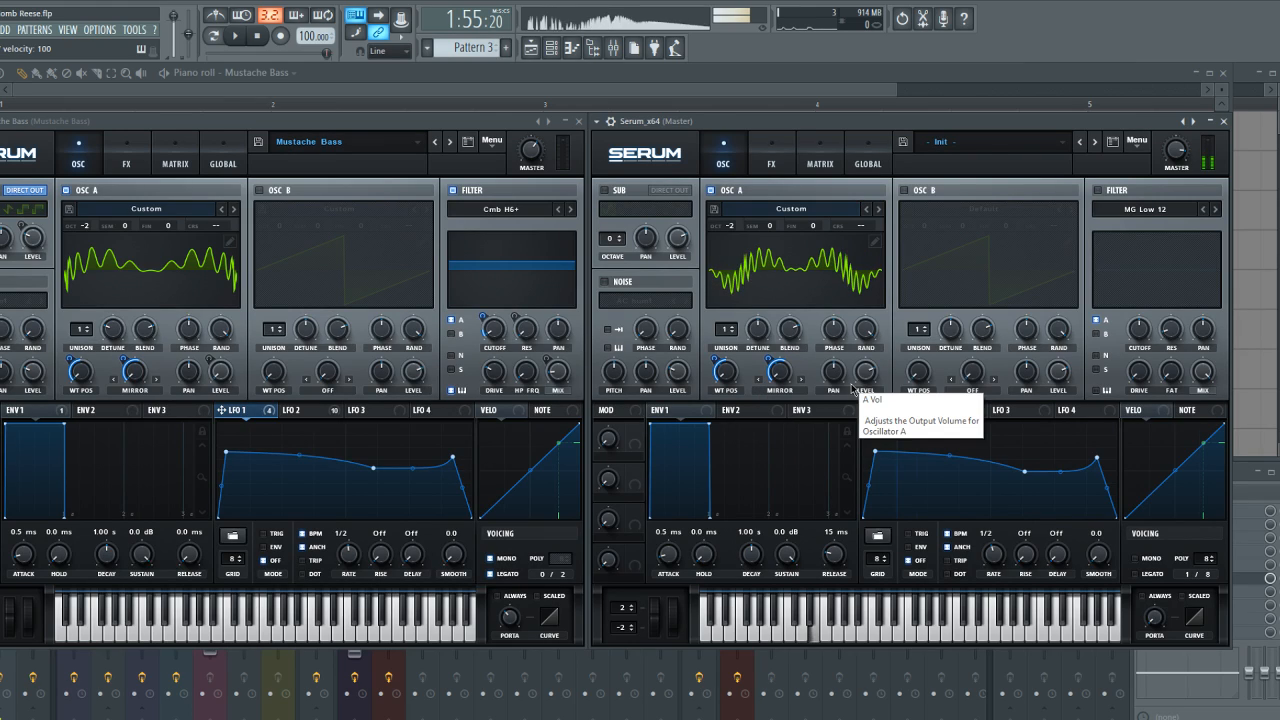
pyautogui.press('z')
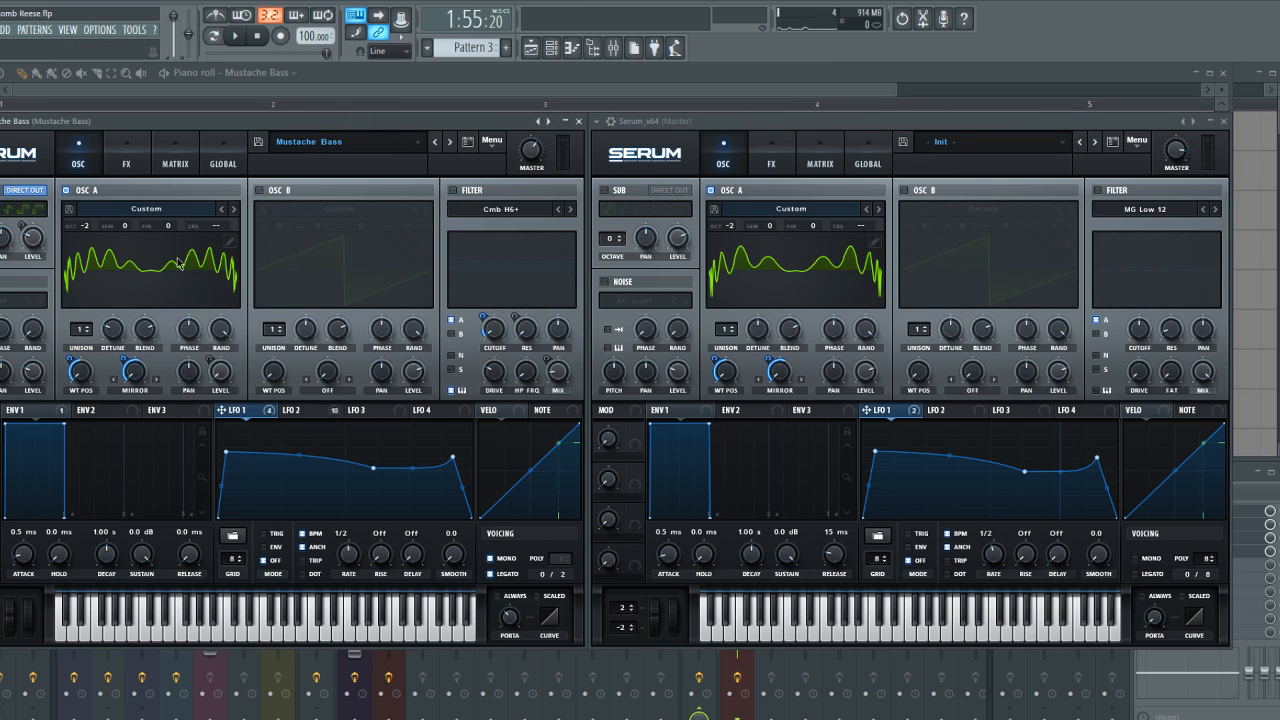
# Turn off the effects and the sub oscillator in the Mustache Bass patch, and play a test note
pyautogui.click(133, 160)
pyautogui.scroll(-2, 320, 290)
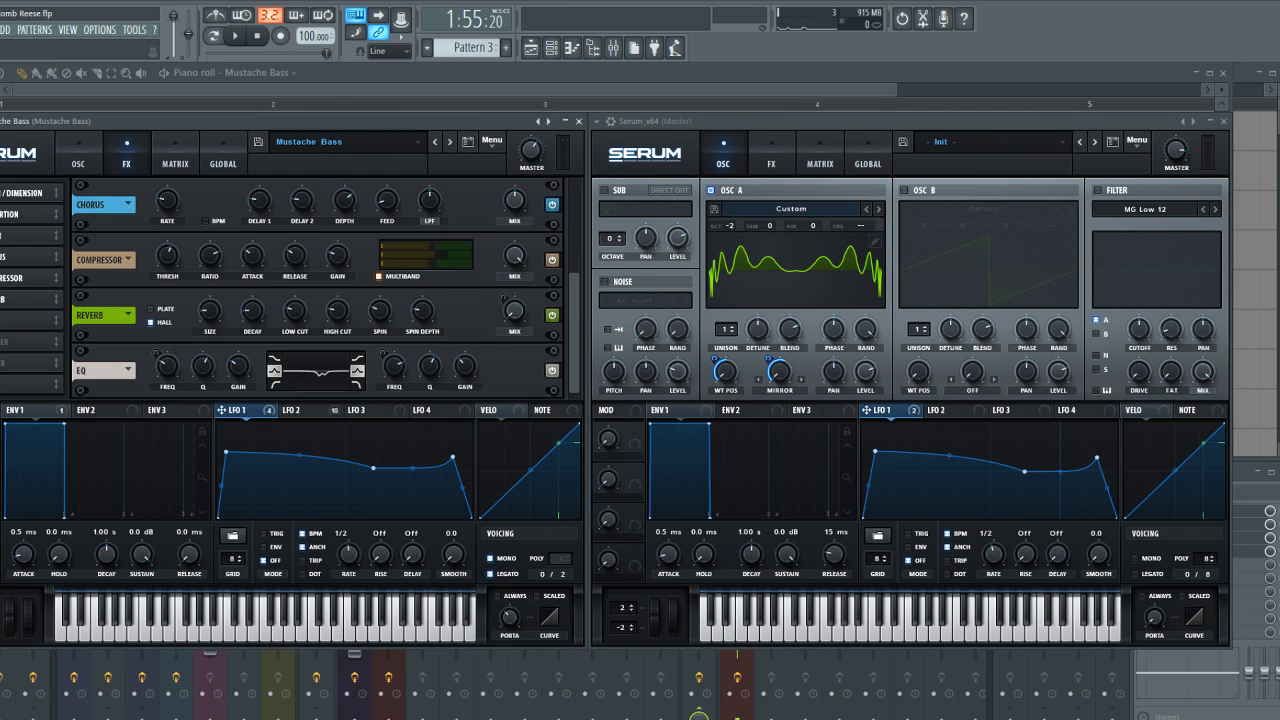
pyautogui.scroll(1, 320, 290)
pyautogui.click(3, 278)
pyautogui.click(3, 257)
pyautogui.click(3, 235)
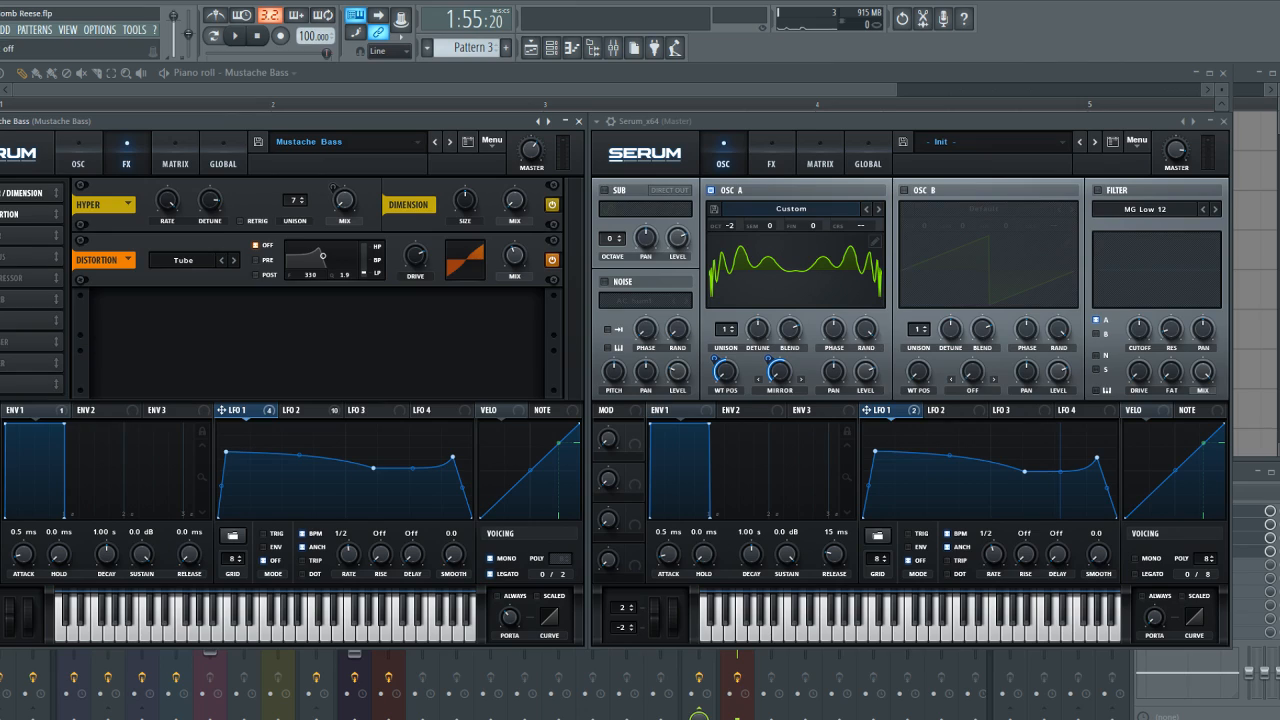
pyautogui.click(3, 214)
pyautogui.click(3, 193)
pyautogui.click(74, 166)
pyautogui.click(0, 190)
pyautogui.press('c')
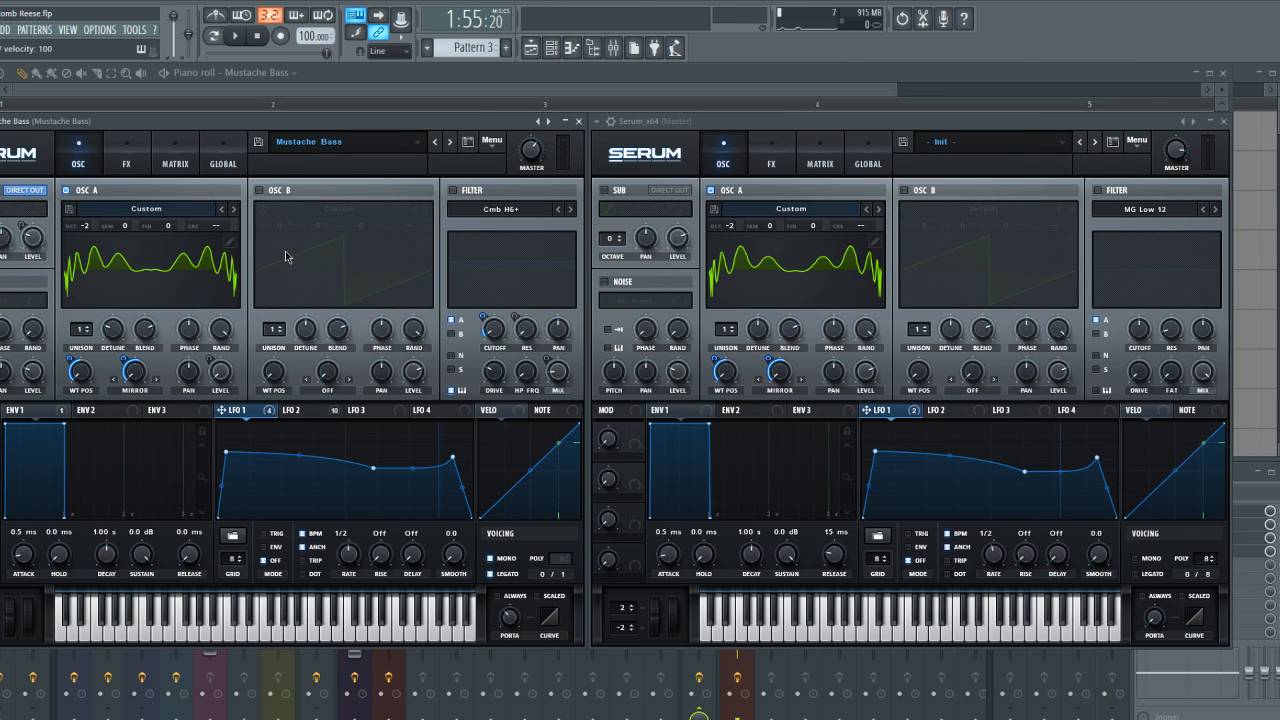
# Check LFO 2 in Mustache Bass and assign the new instance's LFO 2 to oscillator A's level with an amount of 86
pyautogui.moveTo(1171, 155)
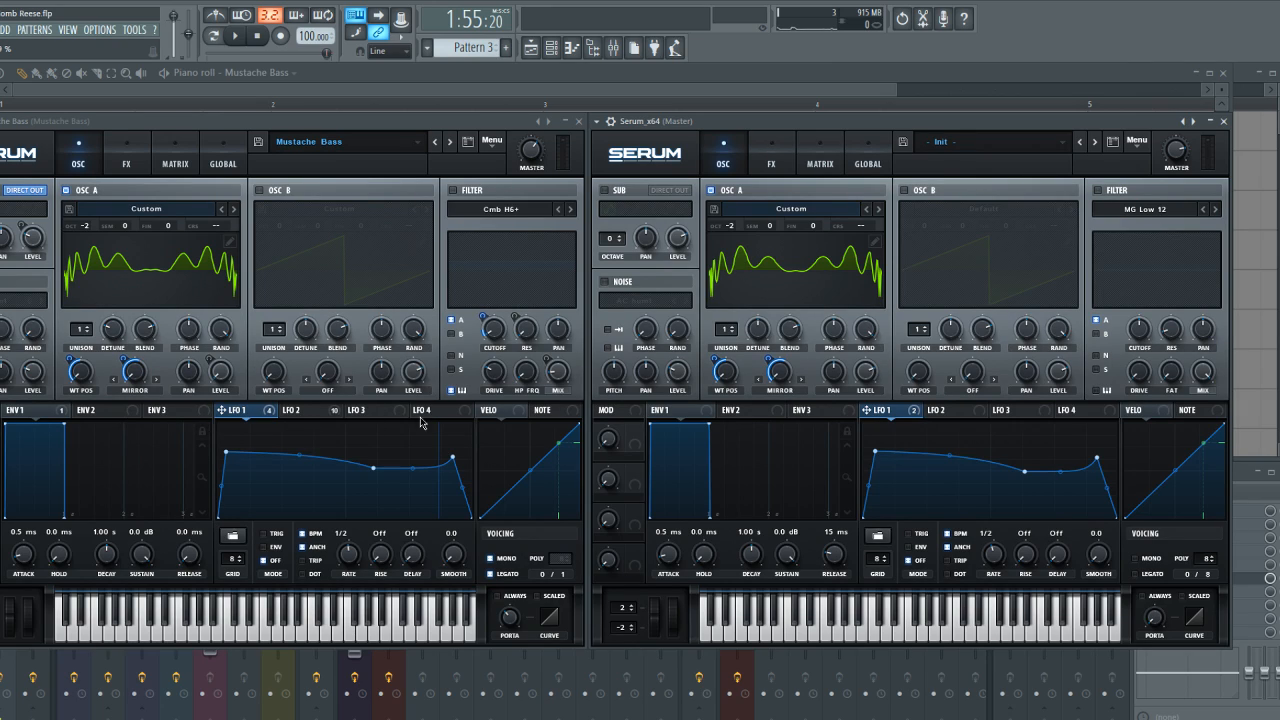
pyautogui.click(292, 410)
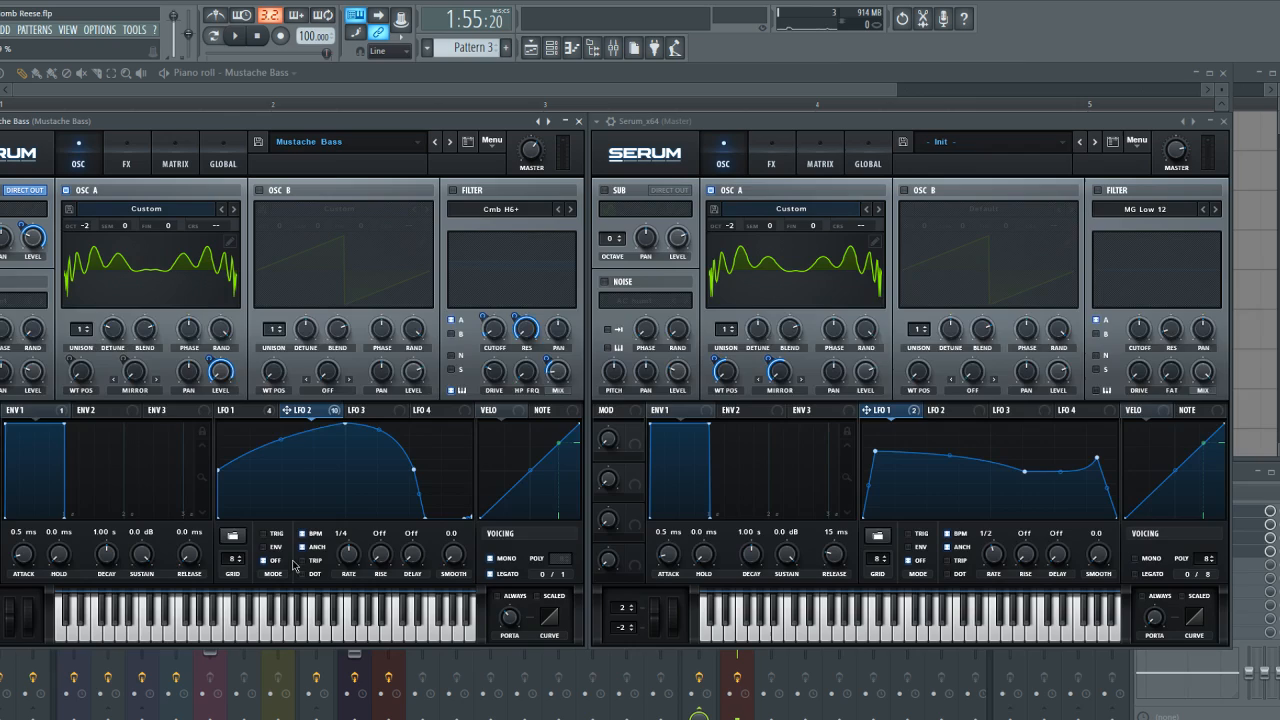
pyautogui.click(935, 411)
pyautogui.moveTo(866, 377); pyautogui.dragTo(856, 338)
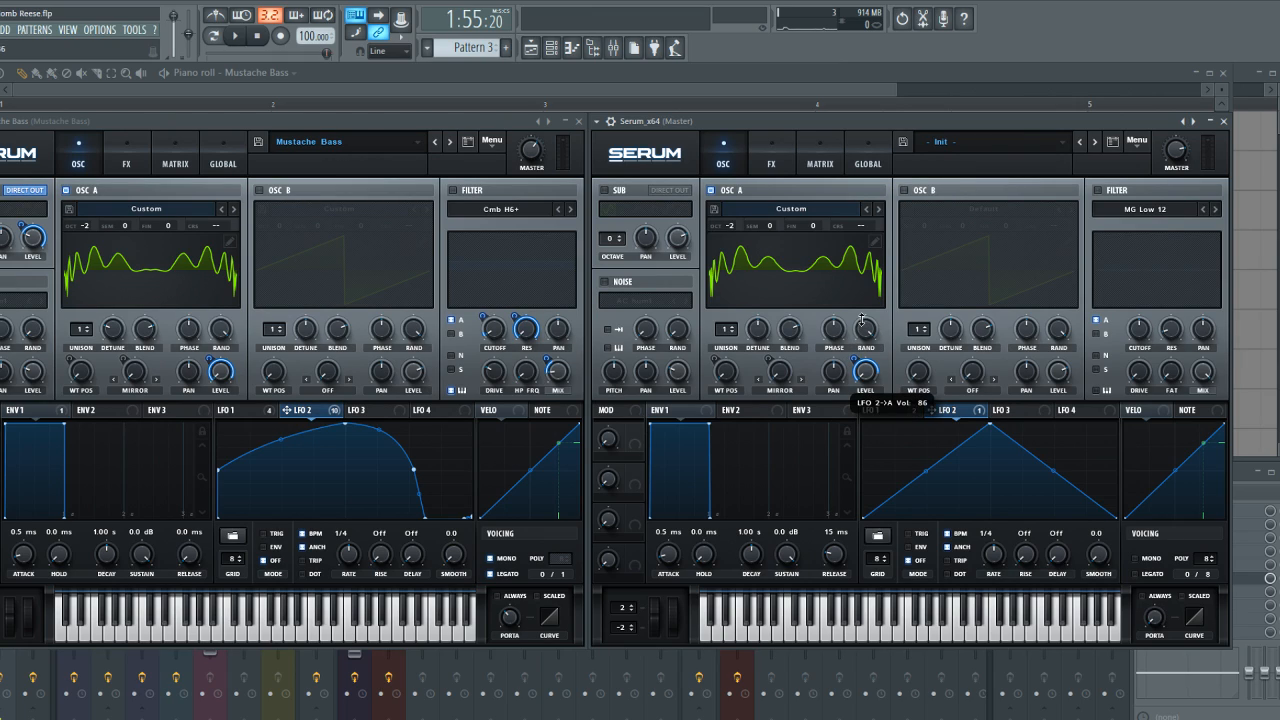
# Shape the first half of the new instance's LFO 2 as a rounded rise from mid-height to a full-height centre peak
pyautogui.moveTo(990, 425); pyautogui.dragTo(817, 470)
pyautogui.doubleClick(993, 432)
pyautogui.moveTo(993, 432); pyautogui.dragTo(992, 418)
pyautogui.moveTo(925, 450); pyautogui.dragTo(931, 430)
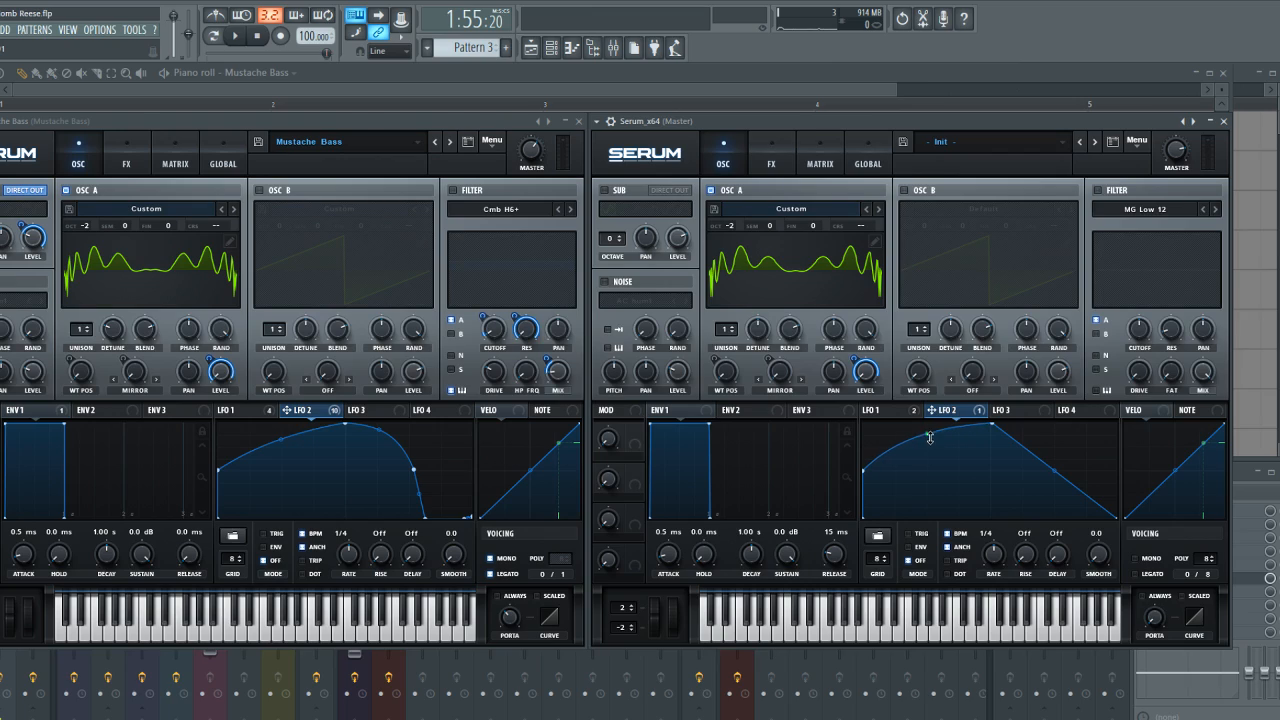
pyautogui.moveTo(1057, 470); pyautogui.dragTo(1023, 430)
pyautogui.doubleClick(1053, 474)
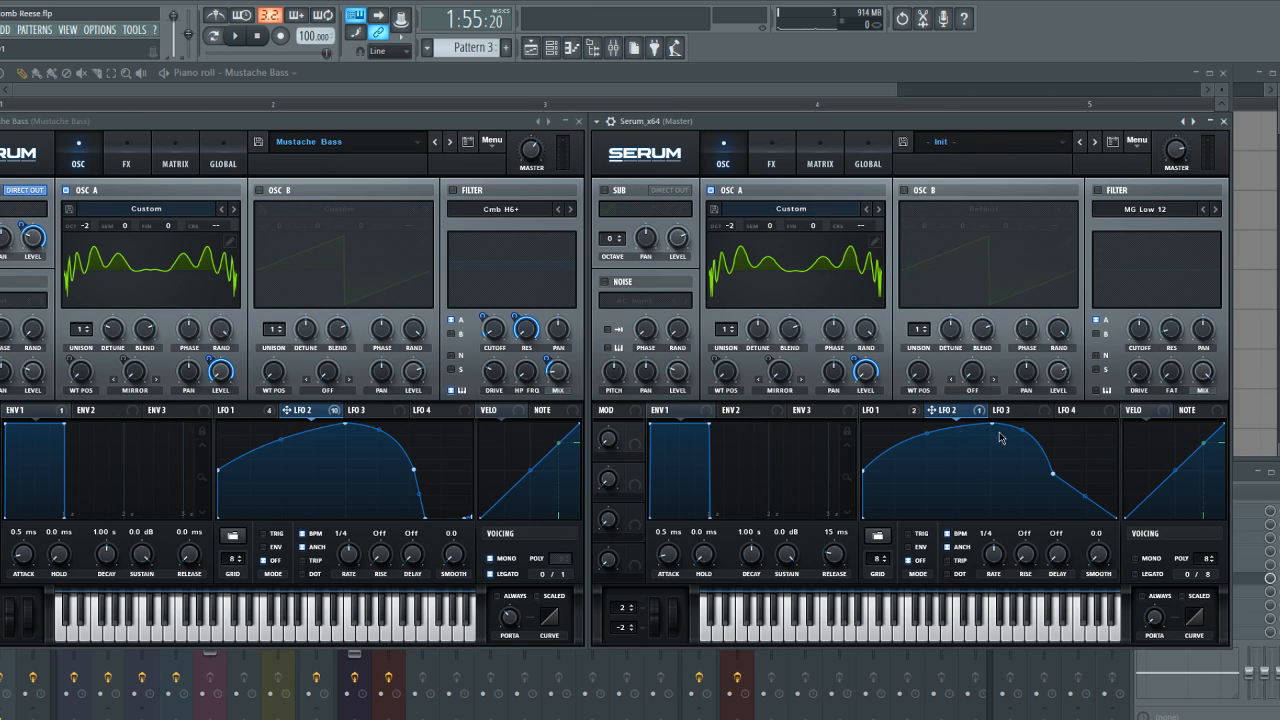
pyautogui.moveTo(1085, 497); pyautogui.dragTo(1065, 528)
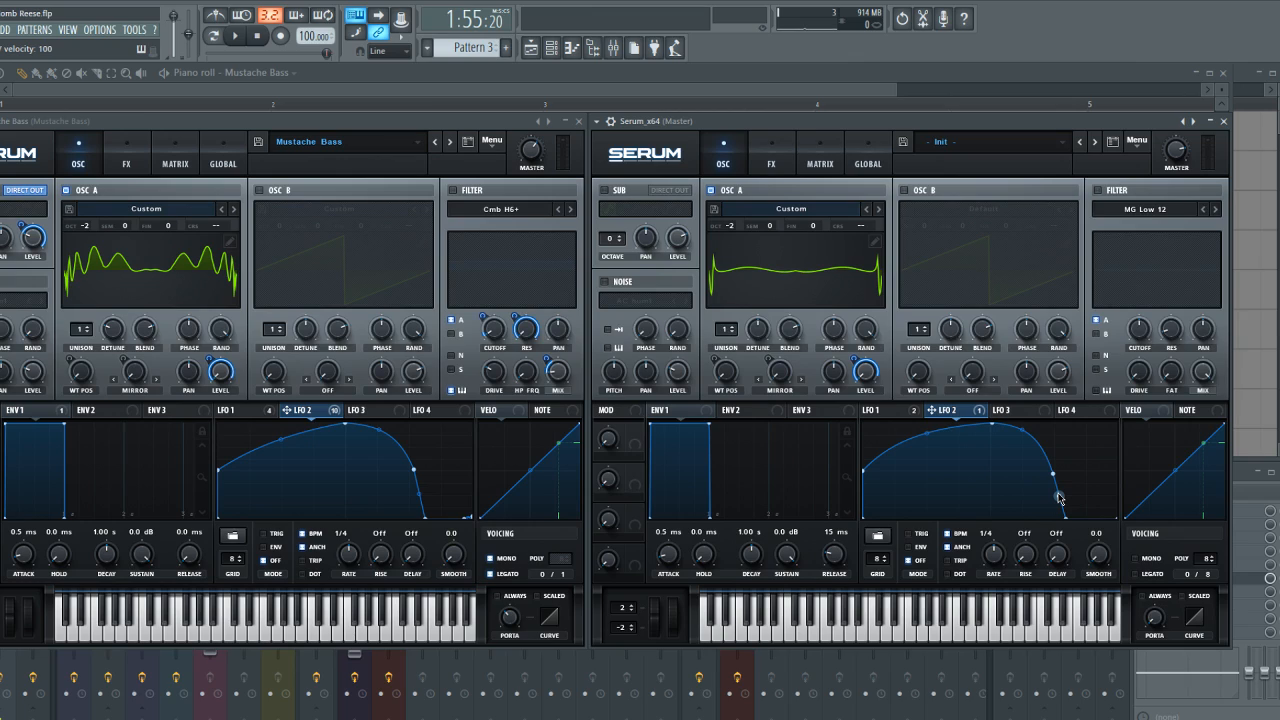
pyautogui.doubleClick(1063, 516)
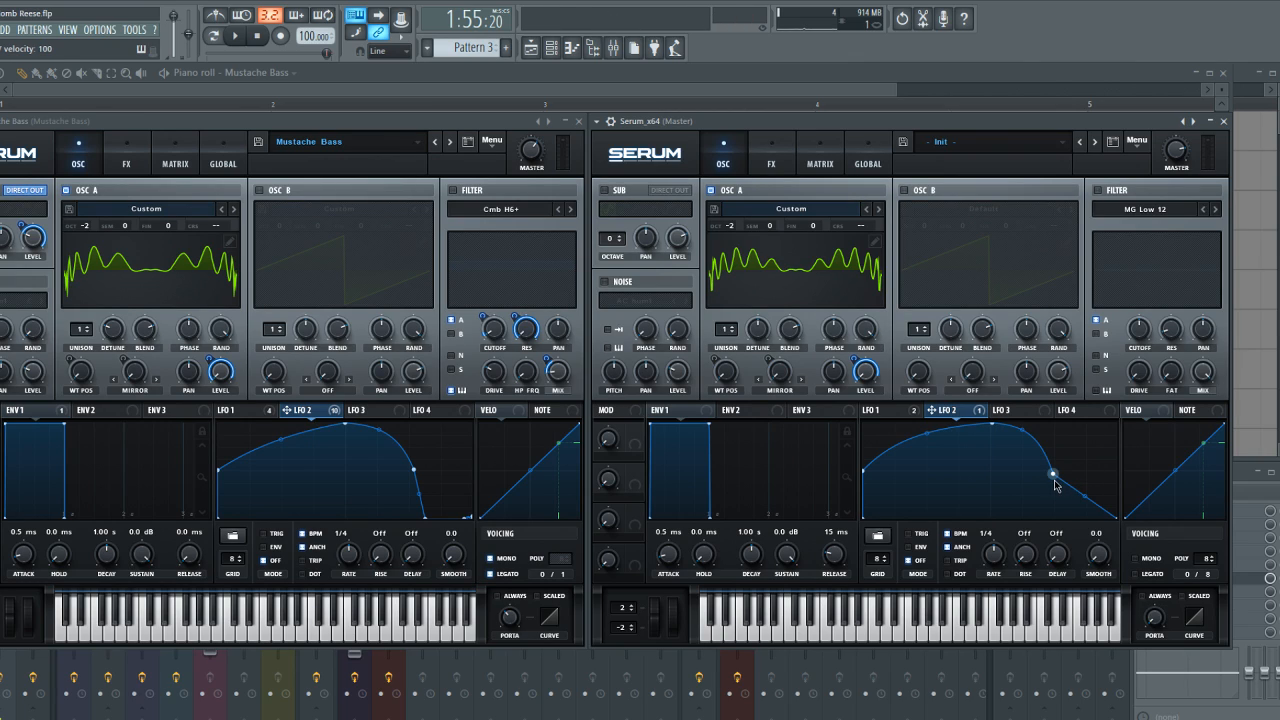
pyautogui.doubleClick(1054, 479)
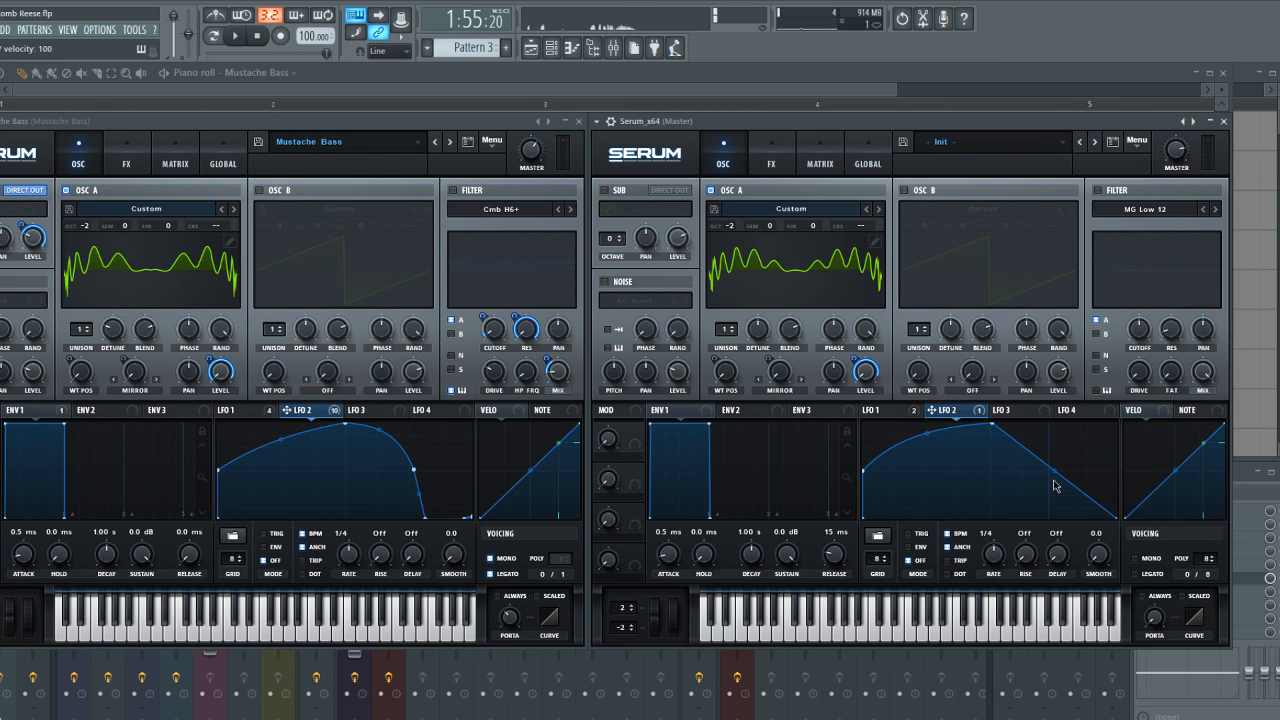
# Shape LFO 2's second half as a rounded fall dropping steeply to zero before the cycle ends, and play a test note
pyautogui.doubleClick(1051, 487)
pyautogui.moveTo(1051, 487); pyautogui.dragTo(1028, 428)
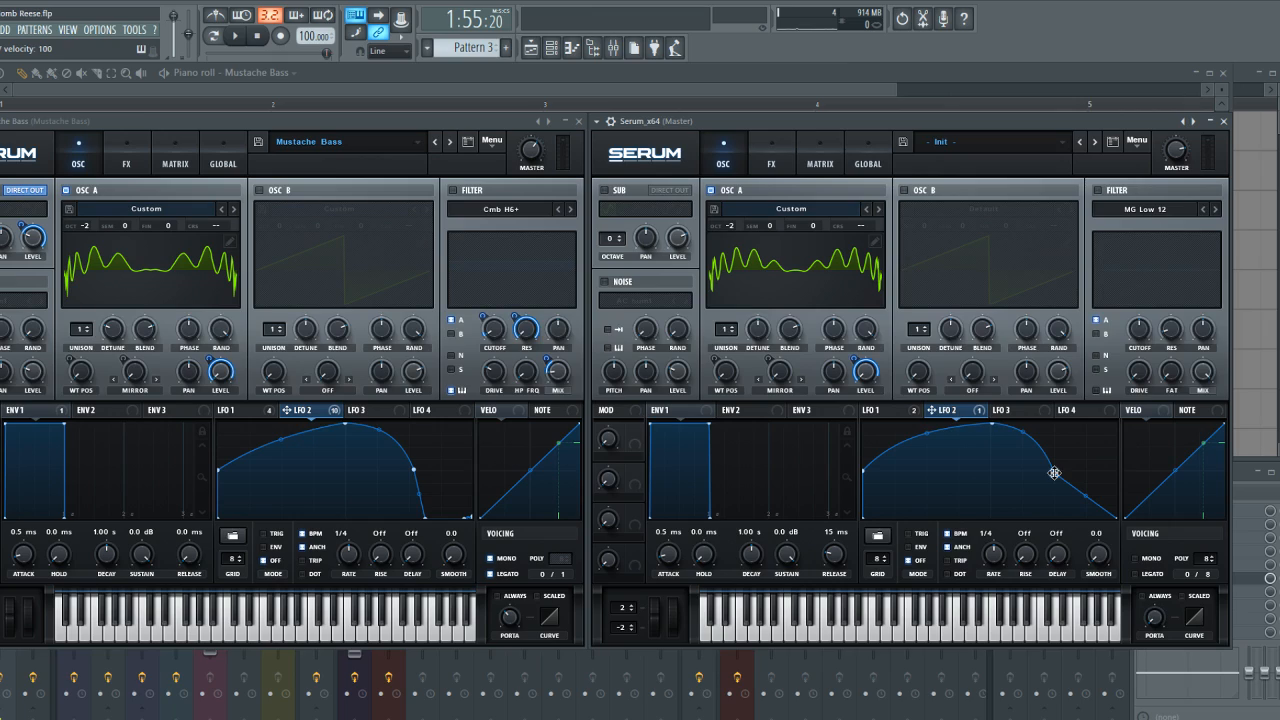
pyautogui.doubleClick(1061, 507)
pyautogui.moveTo(1061, 507); pyautogui.dragTo(1072, 518)
pyautogui.press('z')
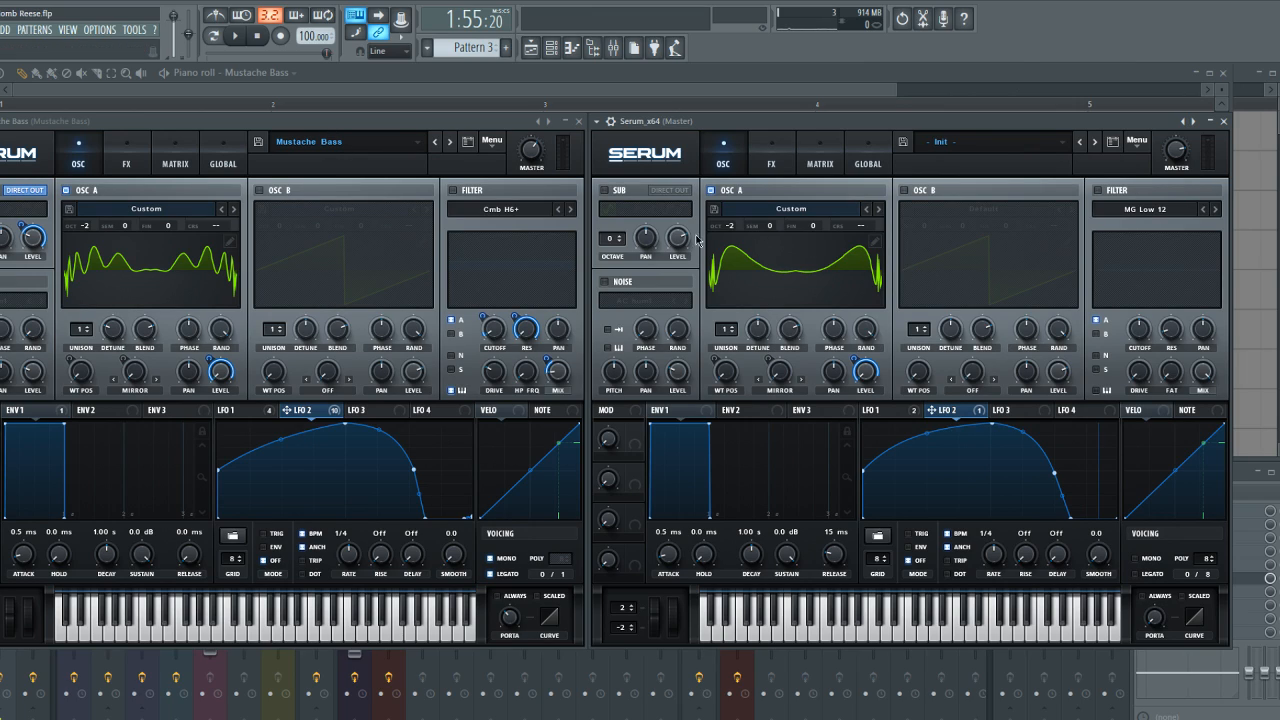
# Compare the Mustache Bass patch with the new Serum instance by playing test notes on each
pyautogui.click(302, 125)
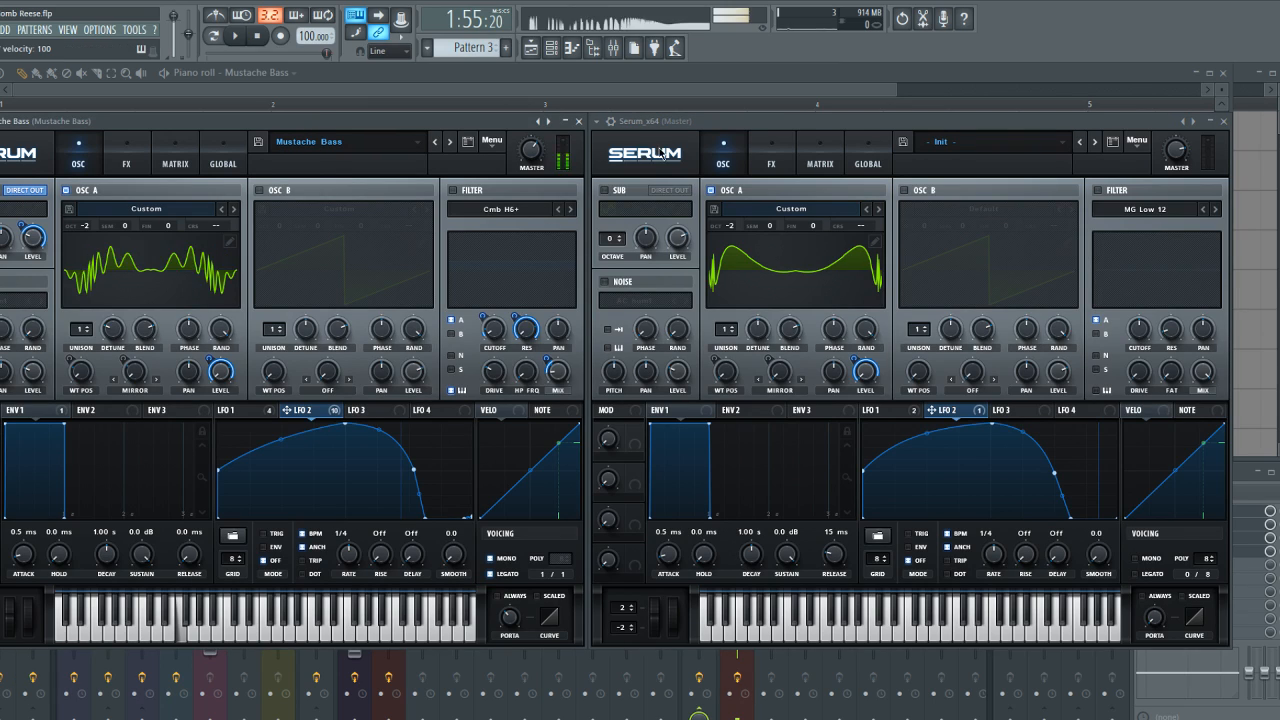
pyautogui.click(758, 122)
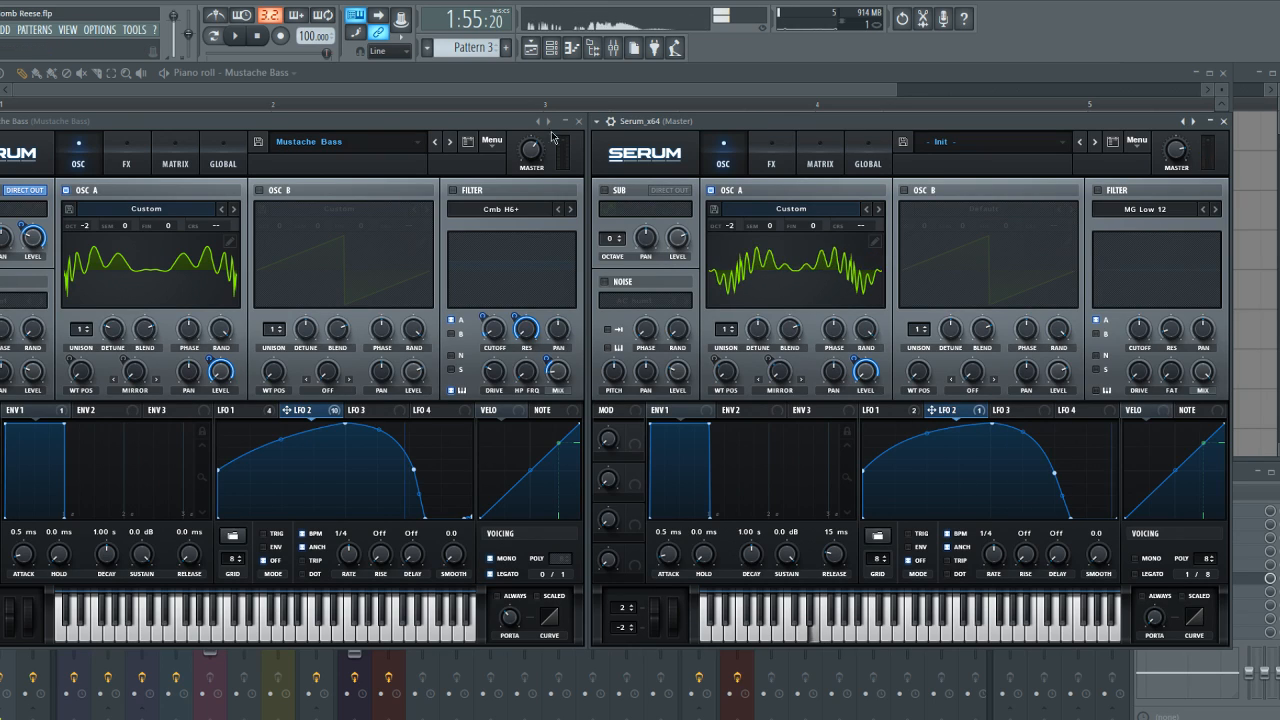
pyautogui.click(340, 127)
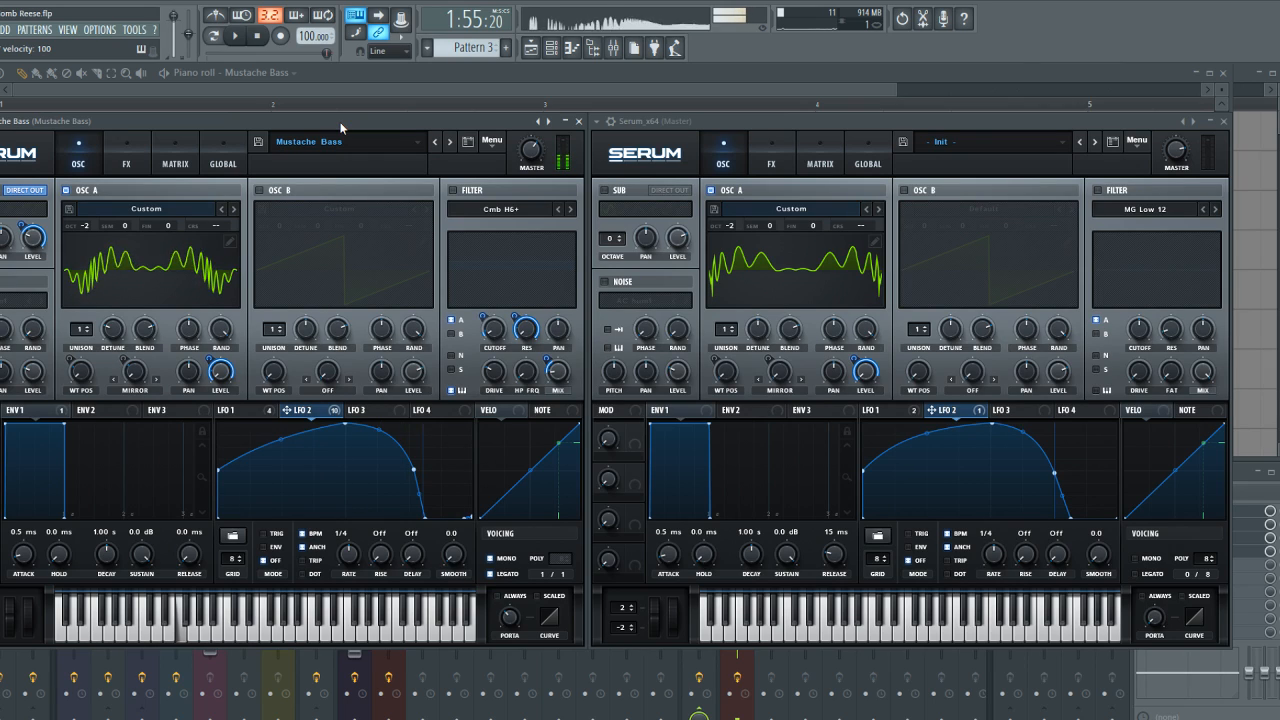
# Bypass the effects on the Mustache Bass mixer track and compare both synths again with test notes
pyautogui.click(1245, 470)
pyautogui.click(749, 518)
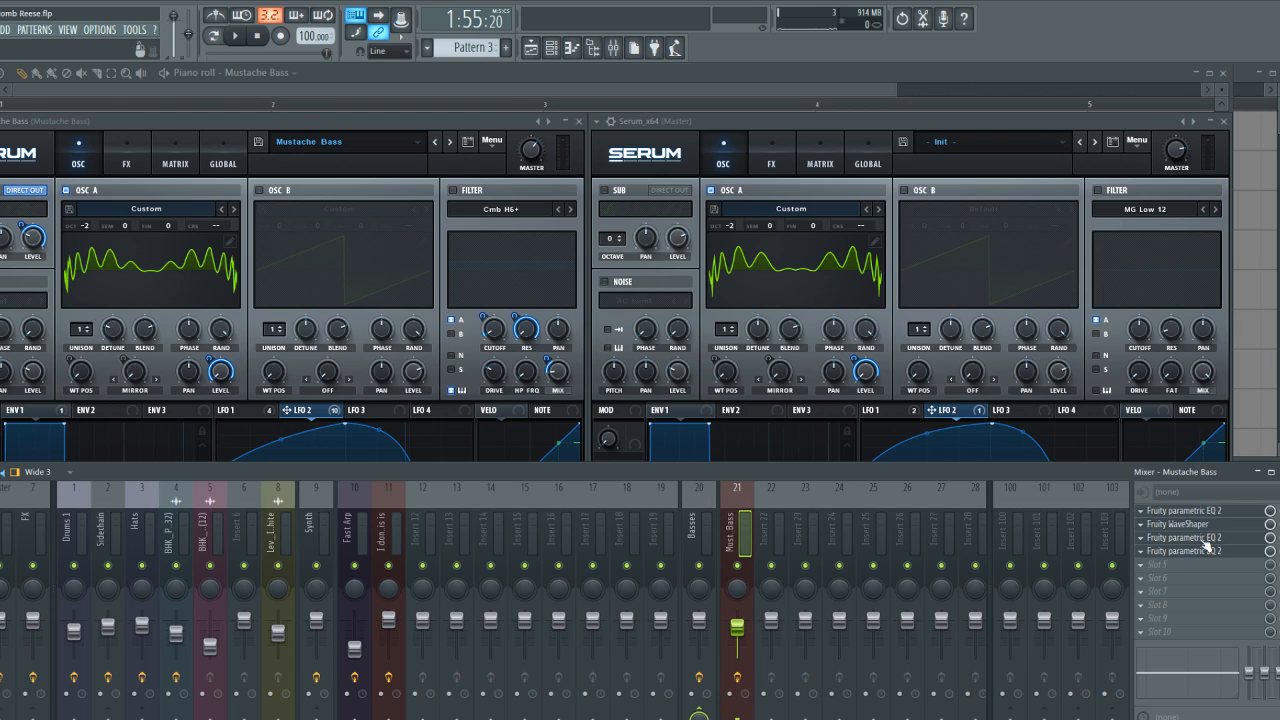
pyautogui.click(413, 121)
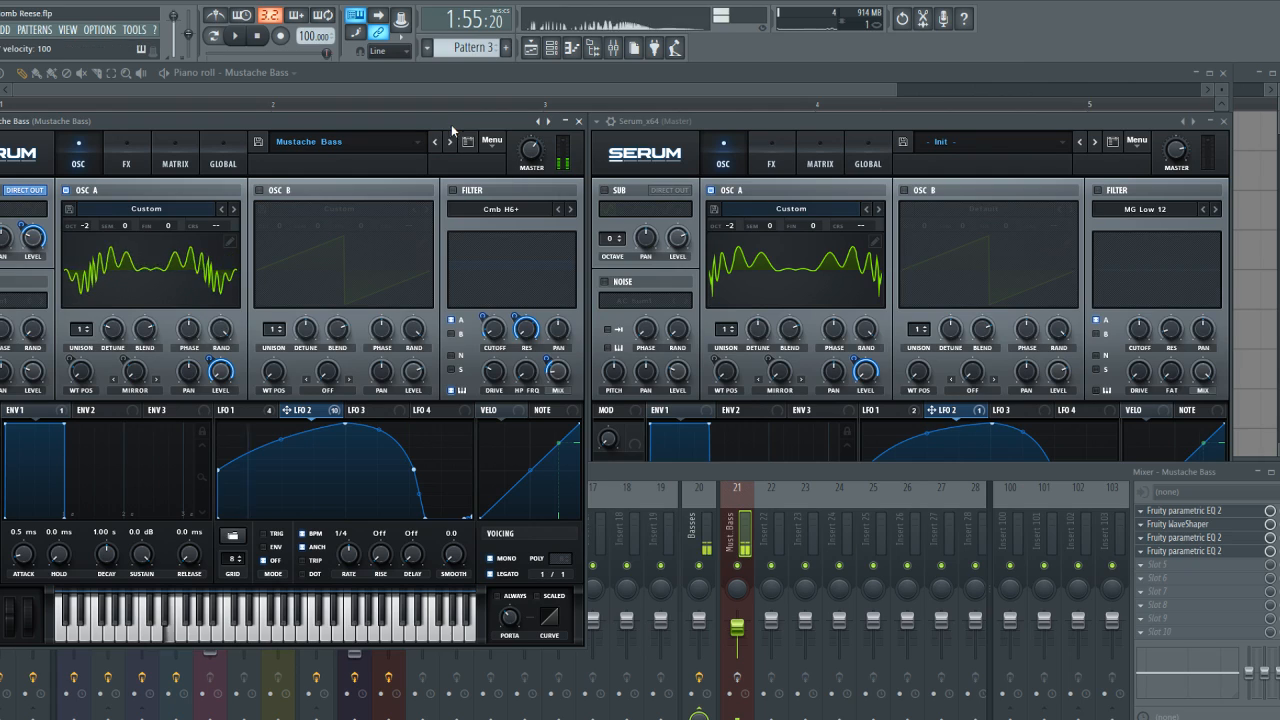
pyautogui.click(700, 125)
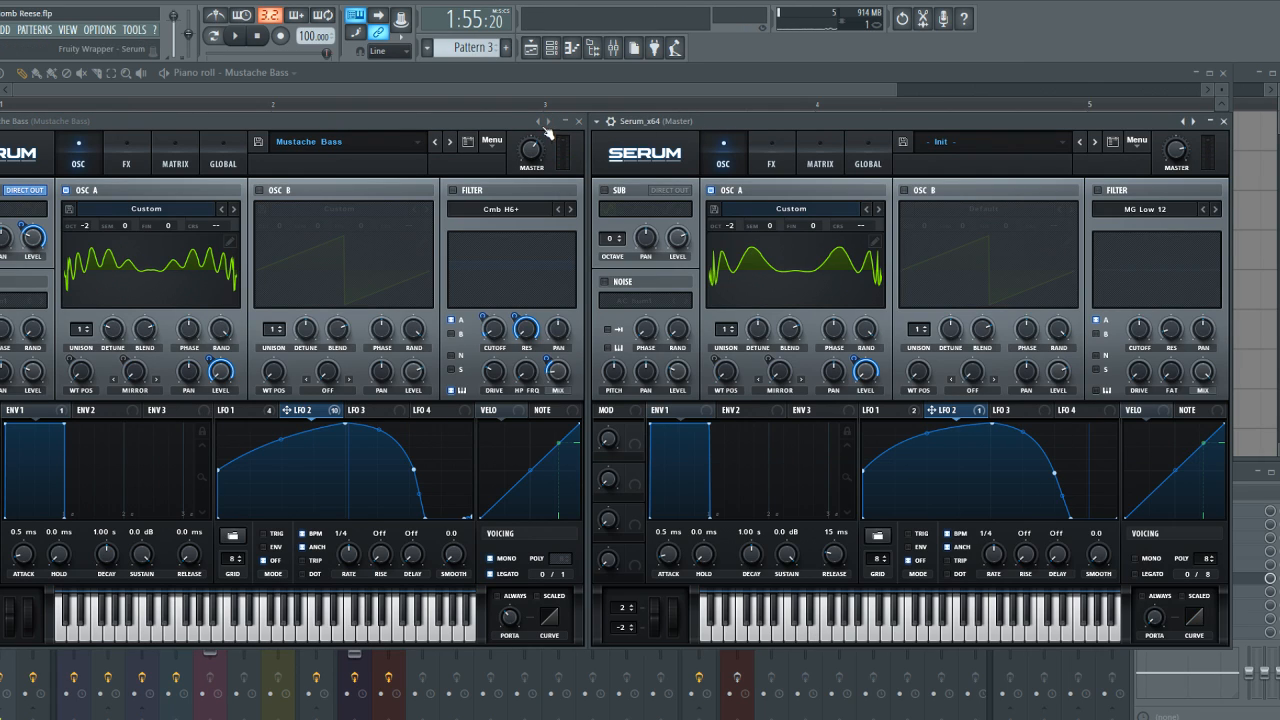
# Enable the sub oscillator in the new Serum instance and set its octave to -2
pyautogui.click(603, 191)
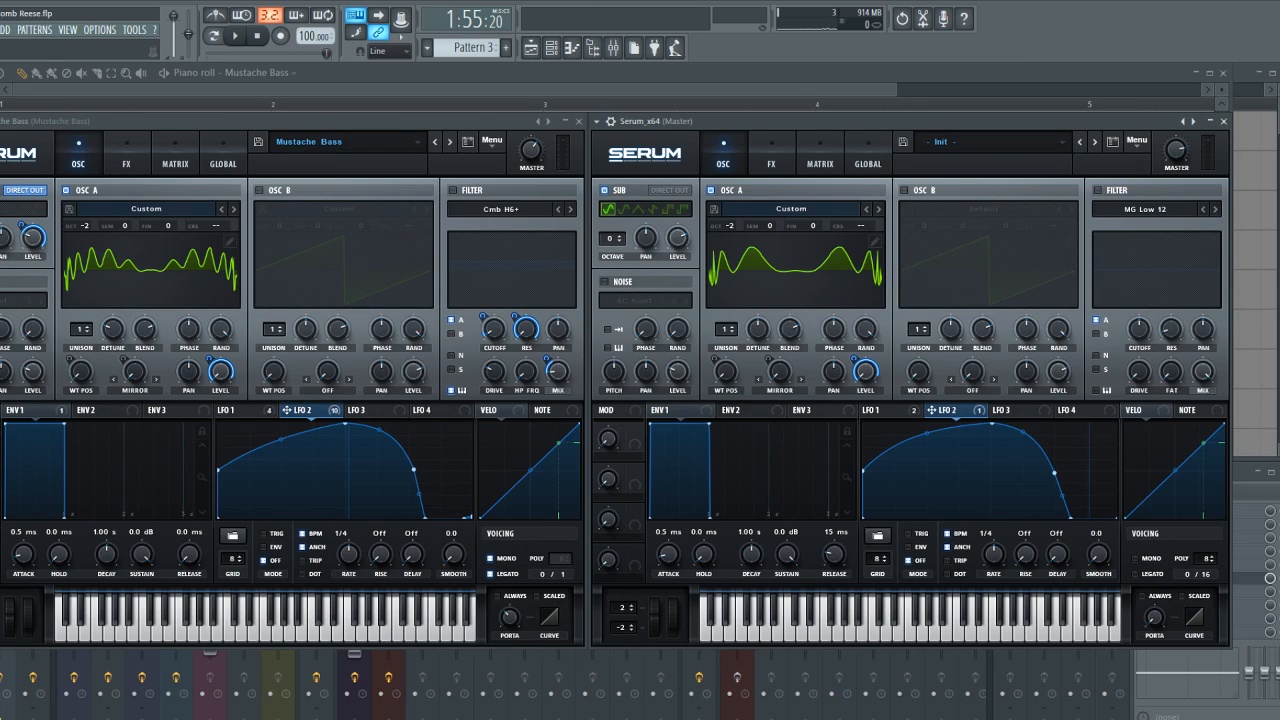
pyautogui.click(621, 243)
pyautogui.click(621, 243)
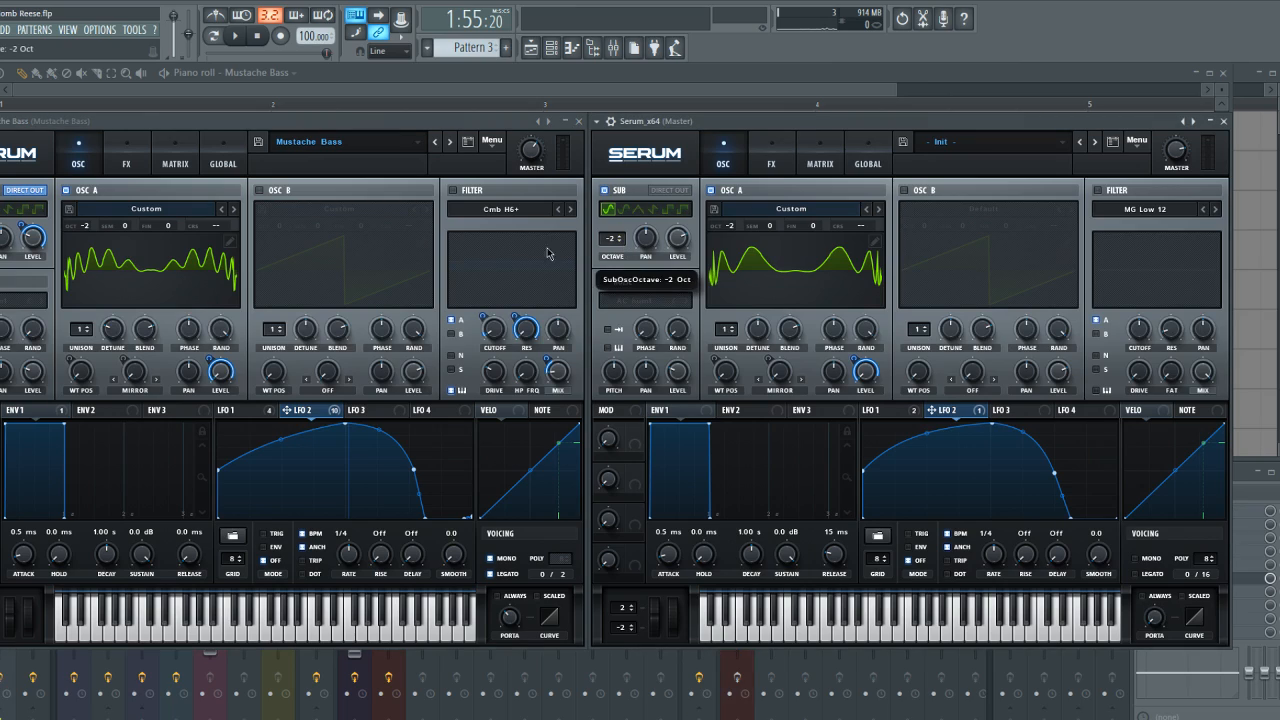
# Adjust the sub oscillator's level and modulate it with LFO 2 as in Mustache Bass, and play a test note
pyautogui.moveTo(683, 241); pyautogui.dragTo(665, 305)
pyautogui.moveTo(673, 244); pyautogui.dragTo(773, 187)
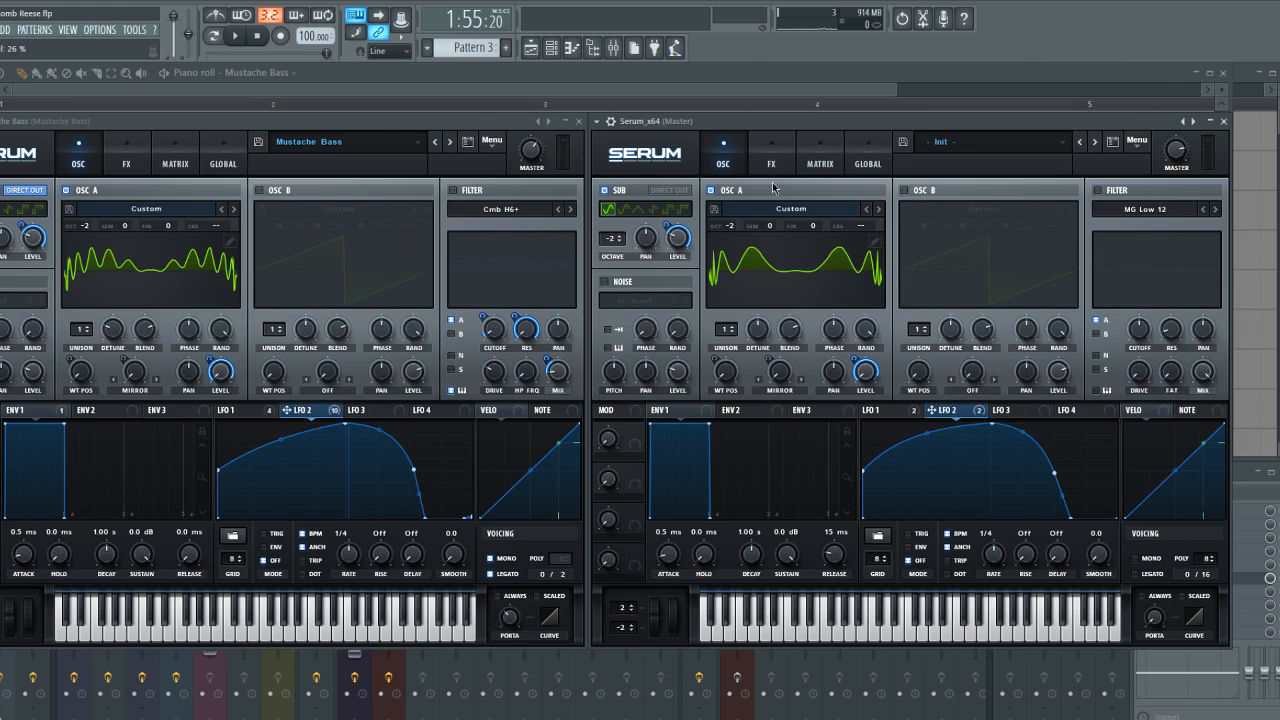
pyautogui.moveTo(668, 225)
pyautogui.click(681, 247)
pyautogui.press('c')
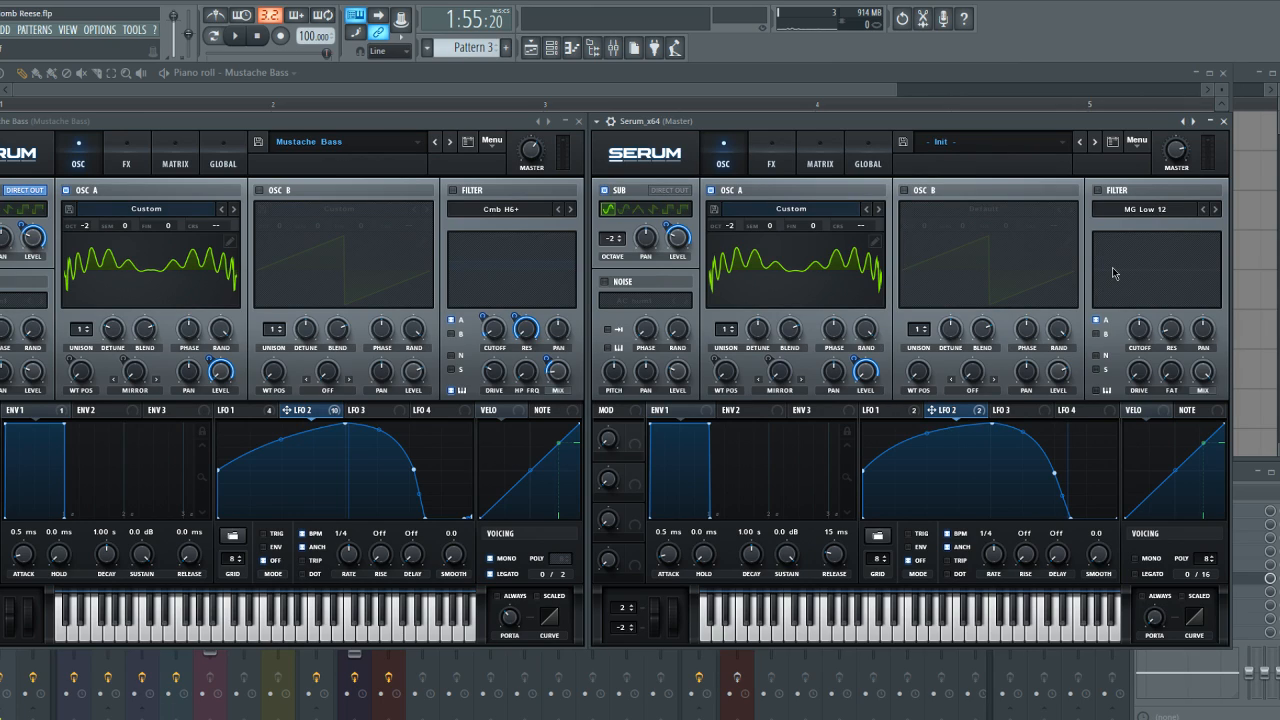
# Enable the filter in the new instance and audition Mustache Bass with its filter off and on, and display its LFO 1
pyautogui.click(1098, 190)
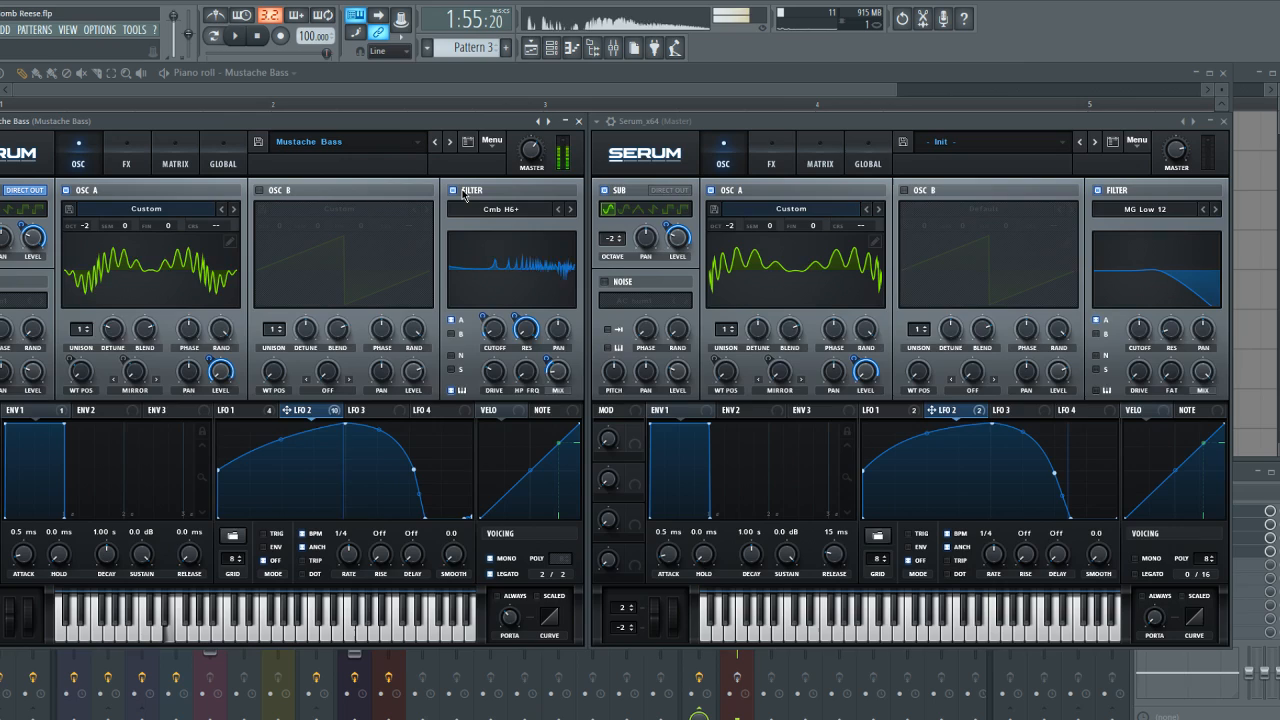
pyautogui.click(461, 194)
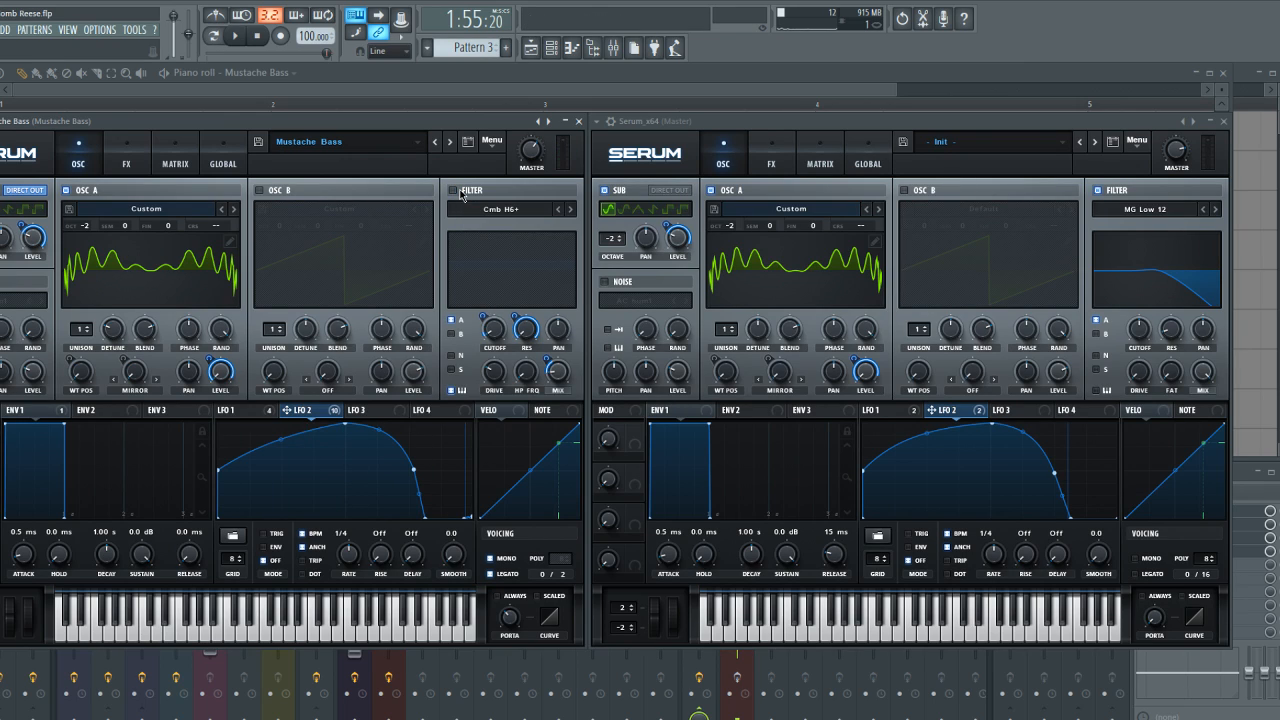
pyautogui.click(461, 194)
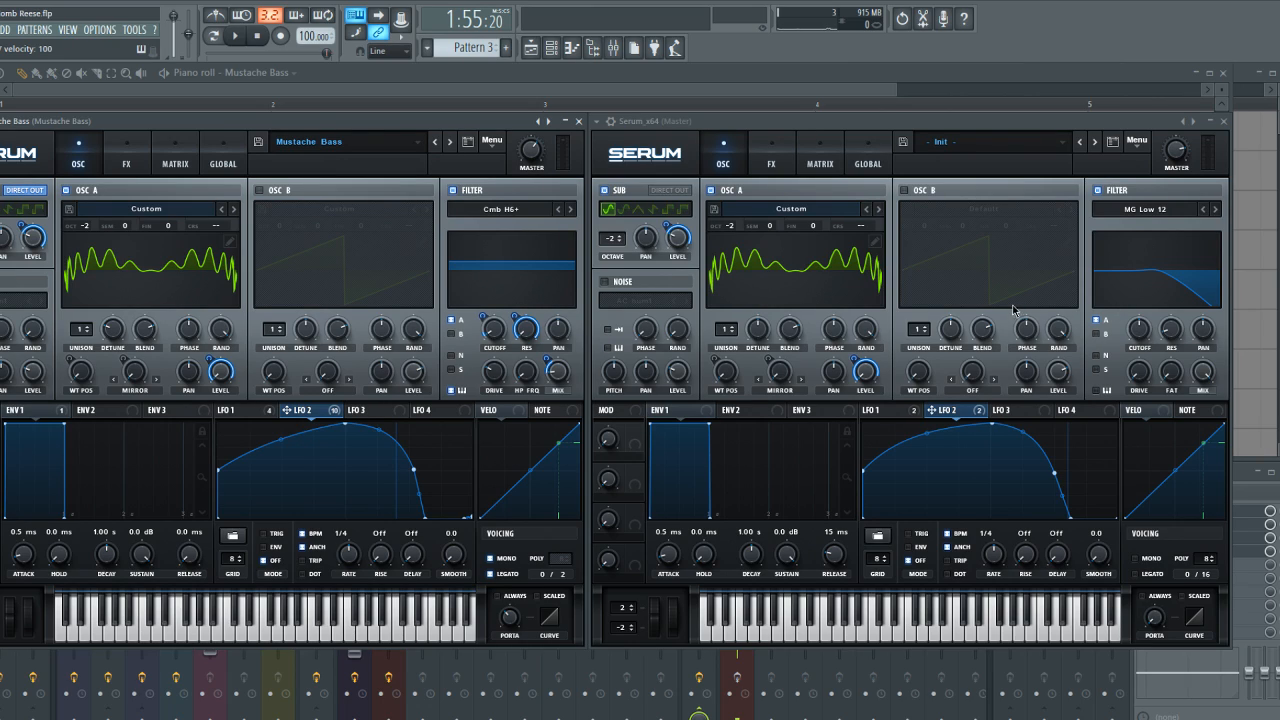
pyautogui.click(254, 408)
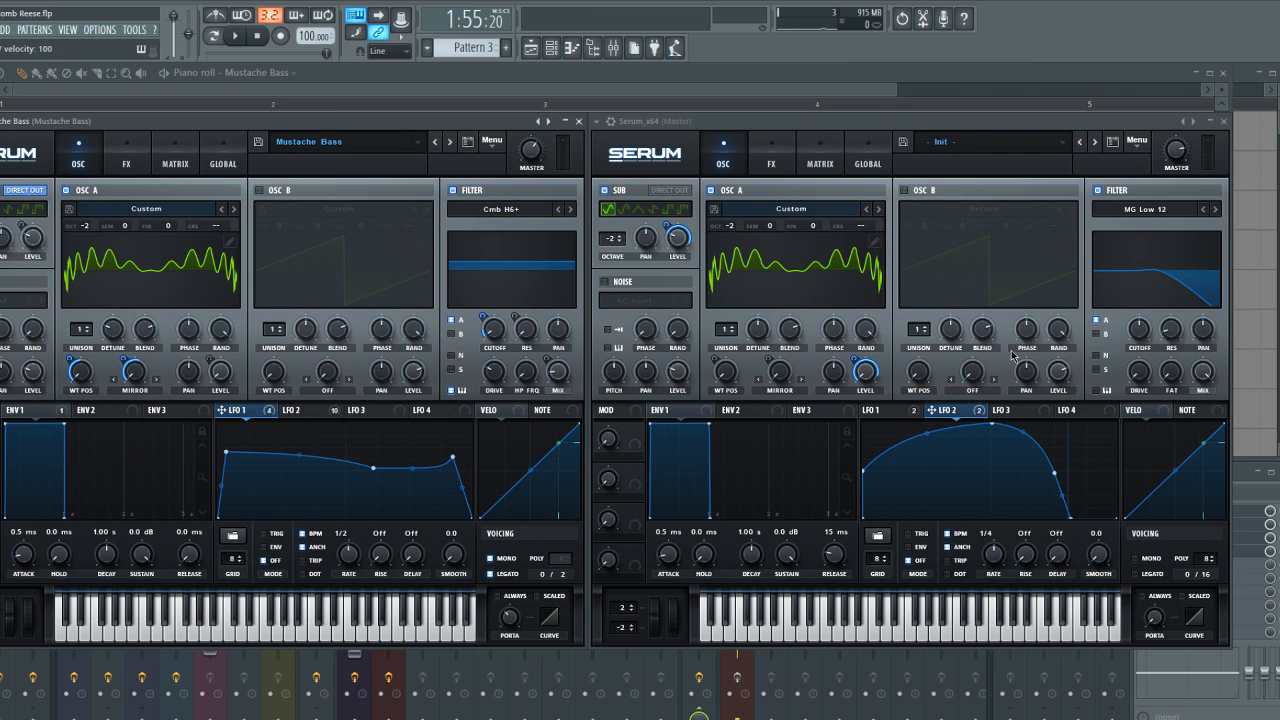
# Lower the filter cutoff in the new Serum instance and modulate it with LFO 1, checking the LFO assignments in Mustache Bass
pyautogui.moveTo(1130, 338); pyautogui.dragTo(1115, 382)
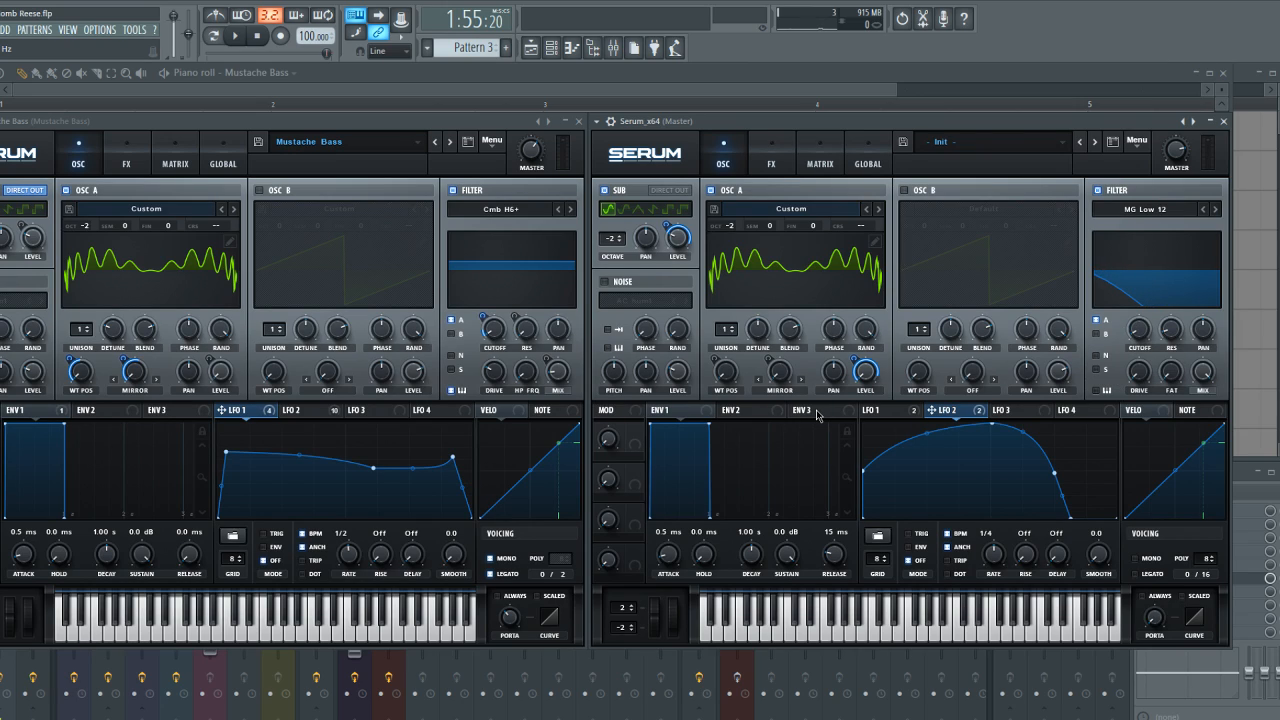
pyautogui.click(910, 411)
pyautogui.click(938, 411)
pyautogui.click(302, 411)
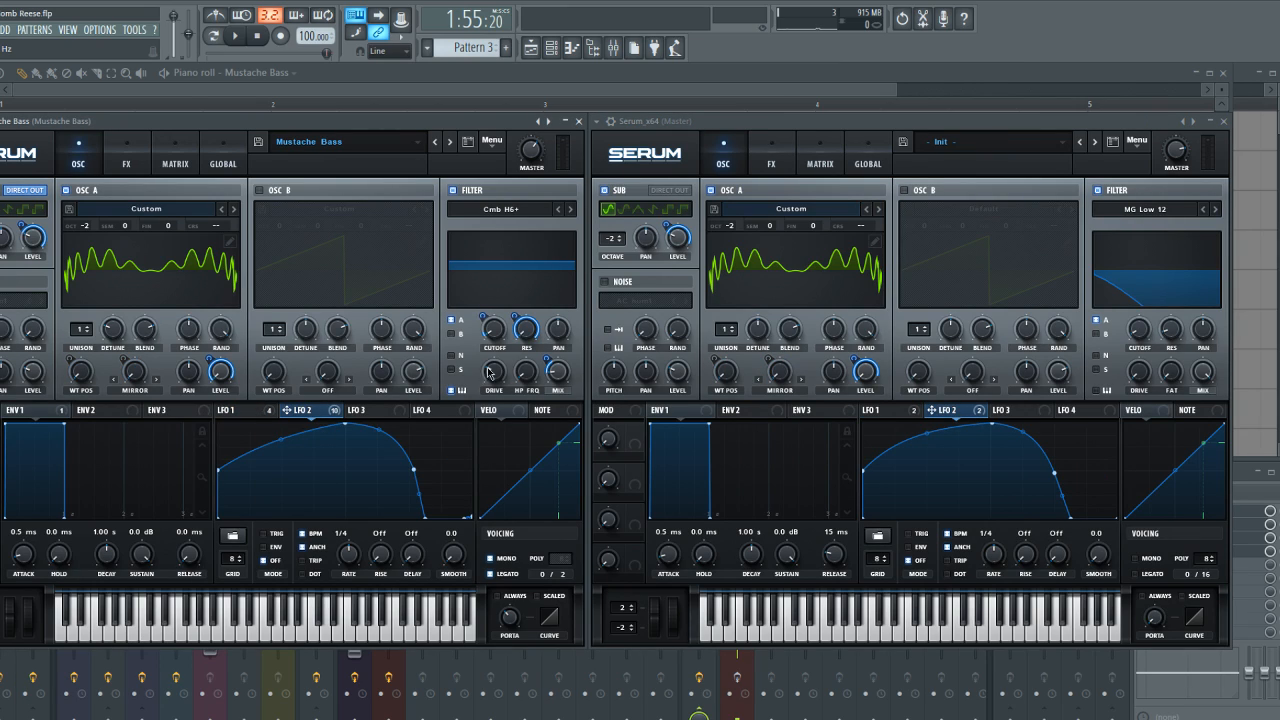
pyautogui.click(886, 411)
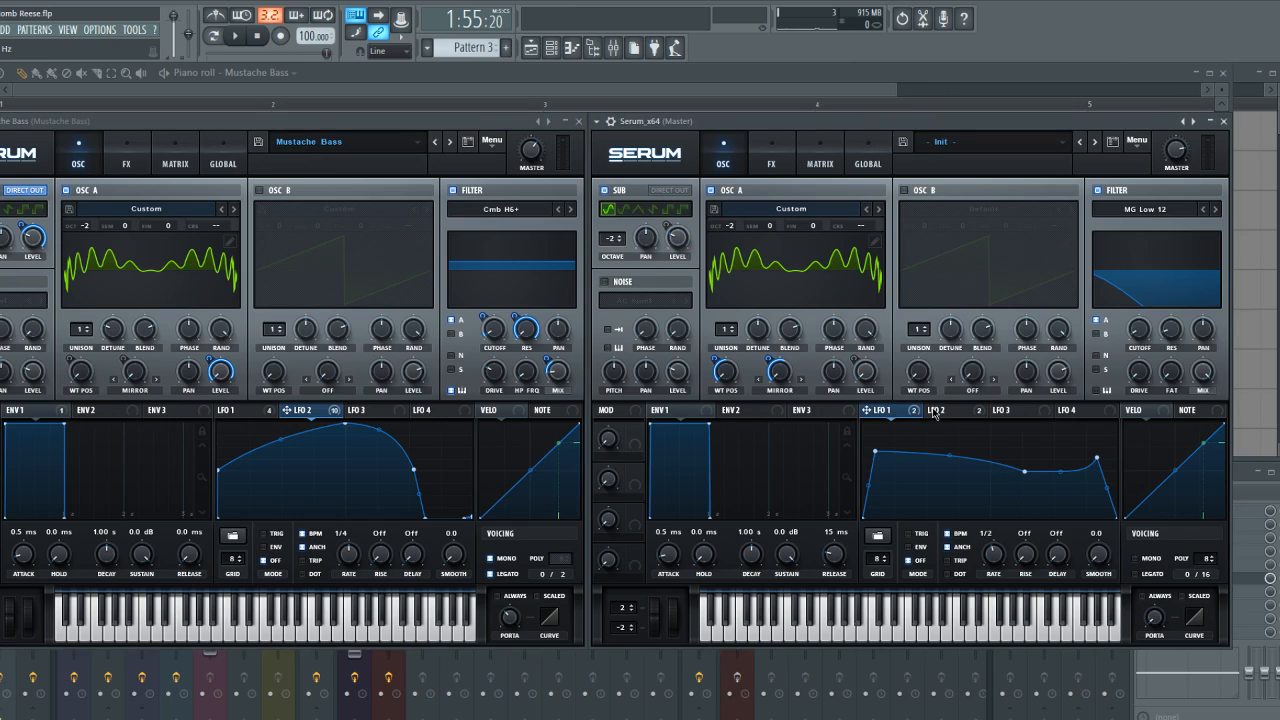
pyautogui.moveTo(915, 416); pyautogui.dragTo(1139, 341)
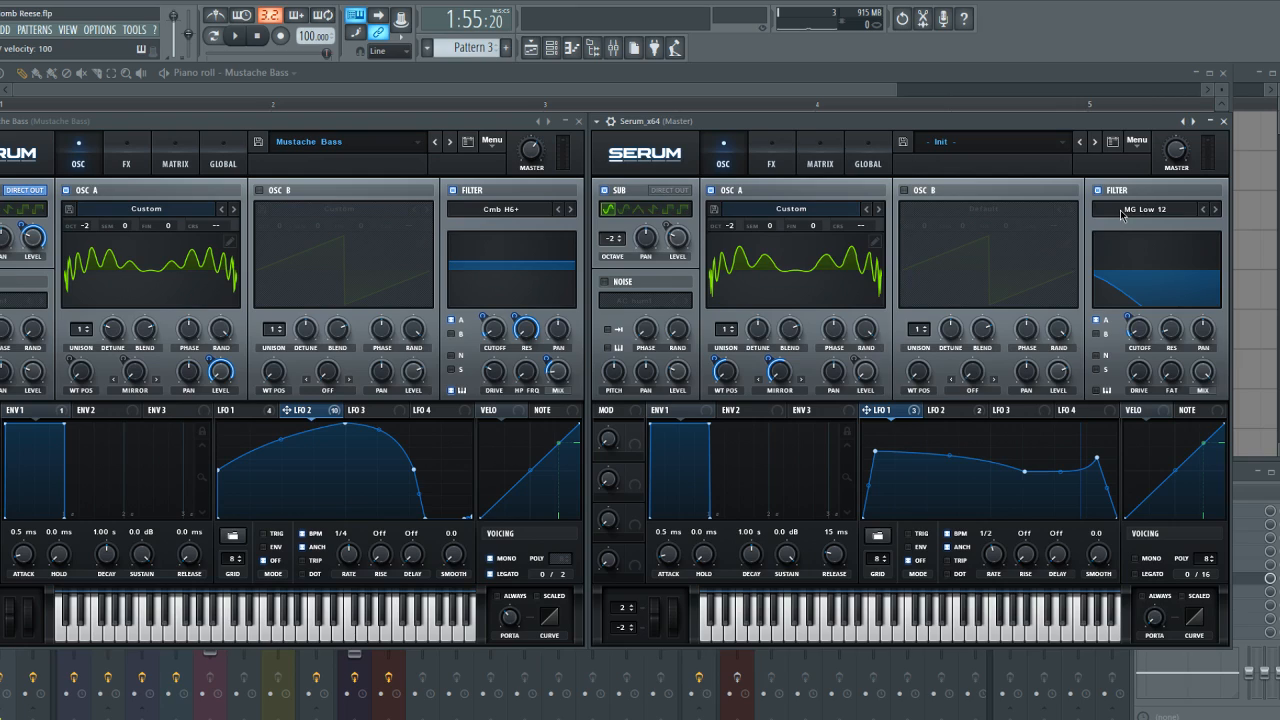
# Set the new instance's filter type to Cmb H6+ from the Flanges group and turn its resonance down
pyautogui.click(1156, 210)
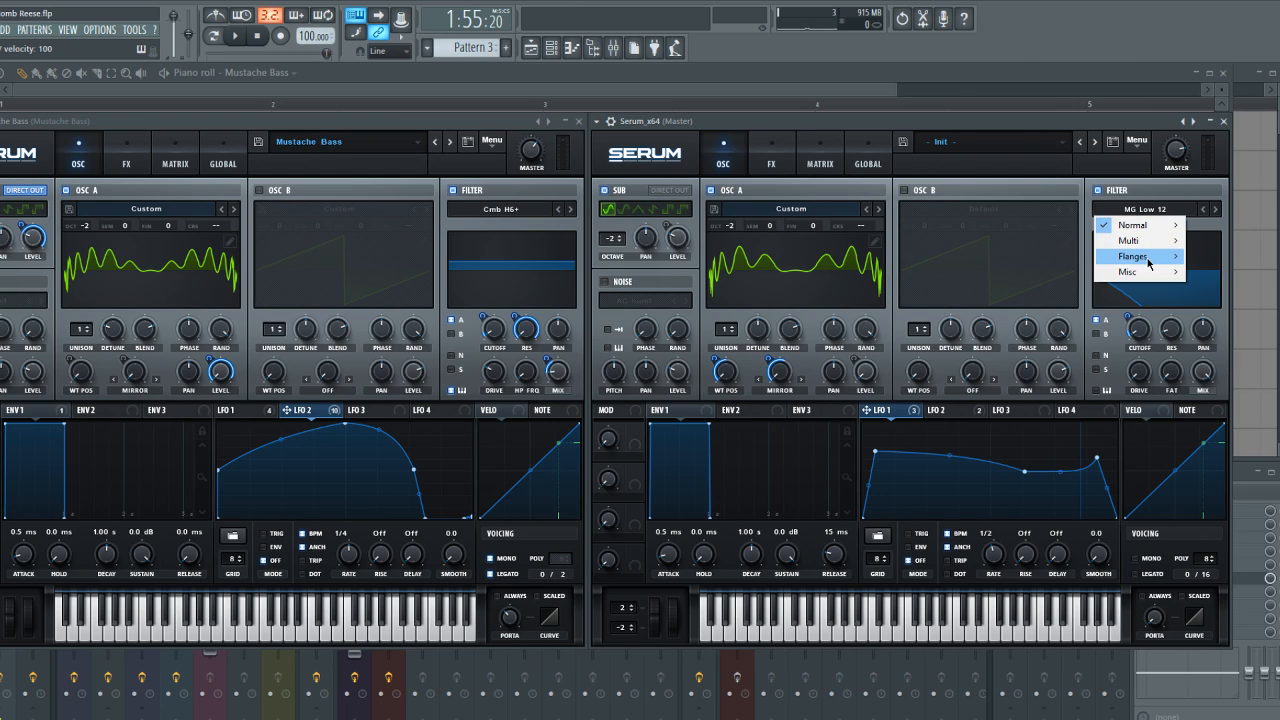
pyautogui.moveTo(1161, 260)
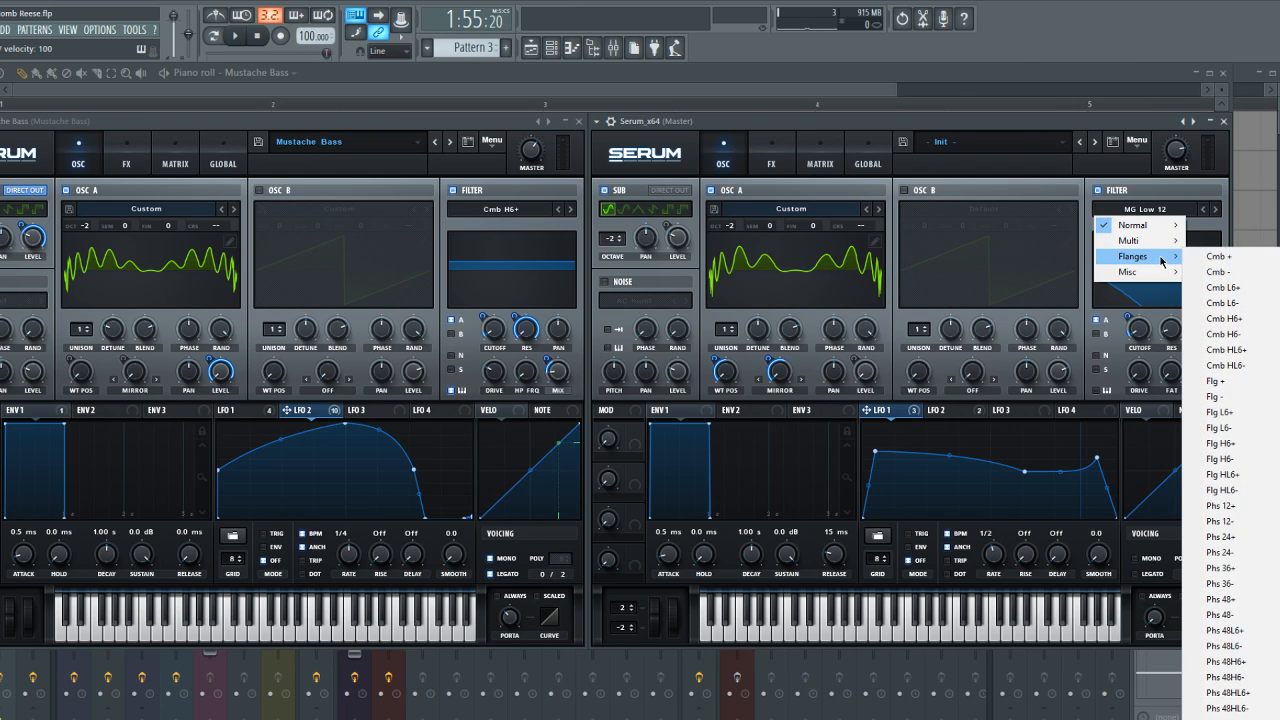
pyautogui.click(1244, 322)
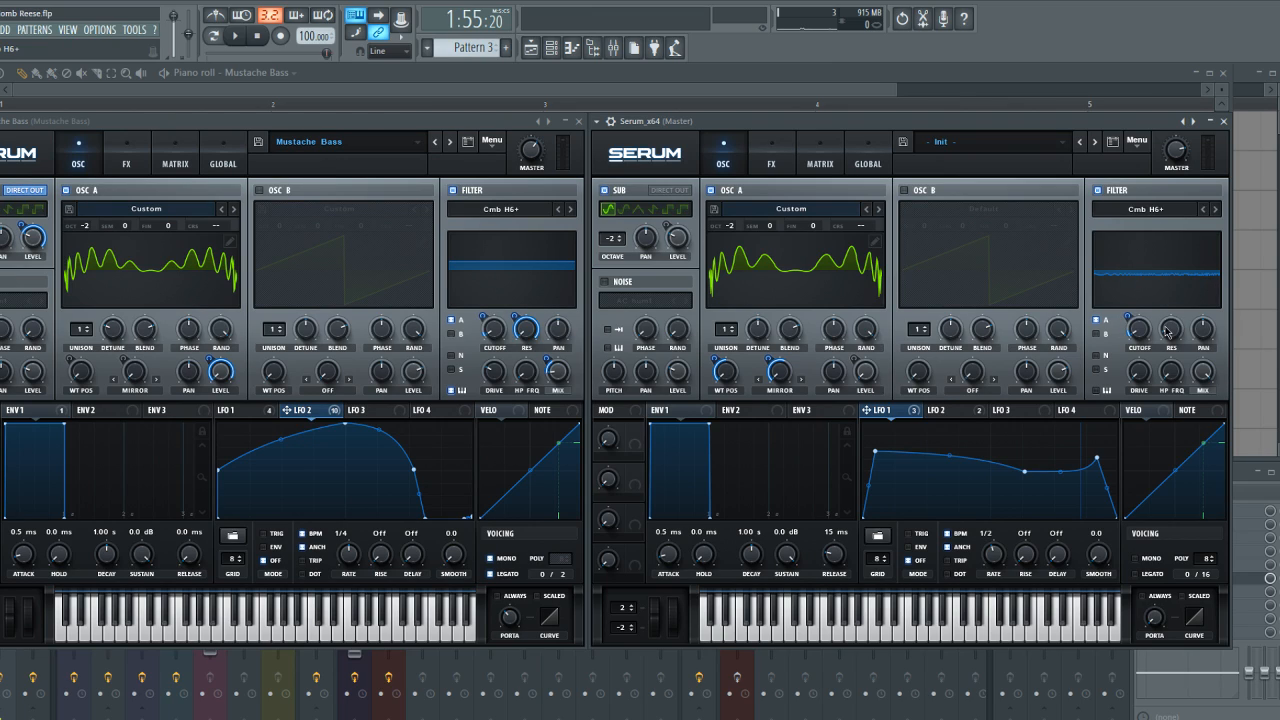
pyautogui.moveTo(1168, 324); pyautogui.dragTo(1178, 208)
pyautogui.moveTo(1172, 329); pyautogui.dragTo(1131, 432)
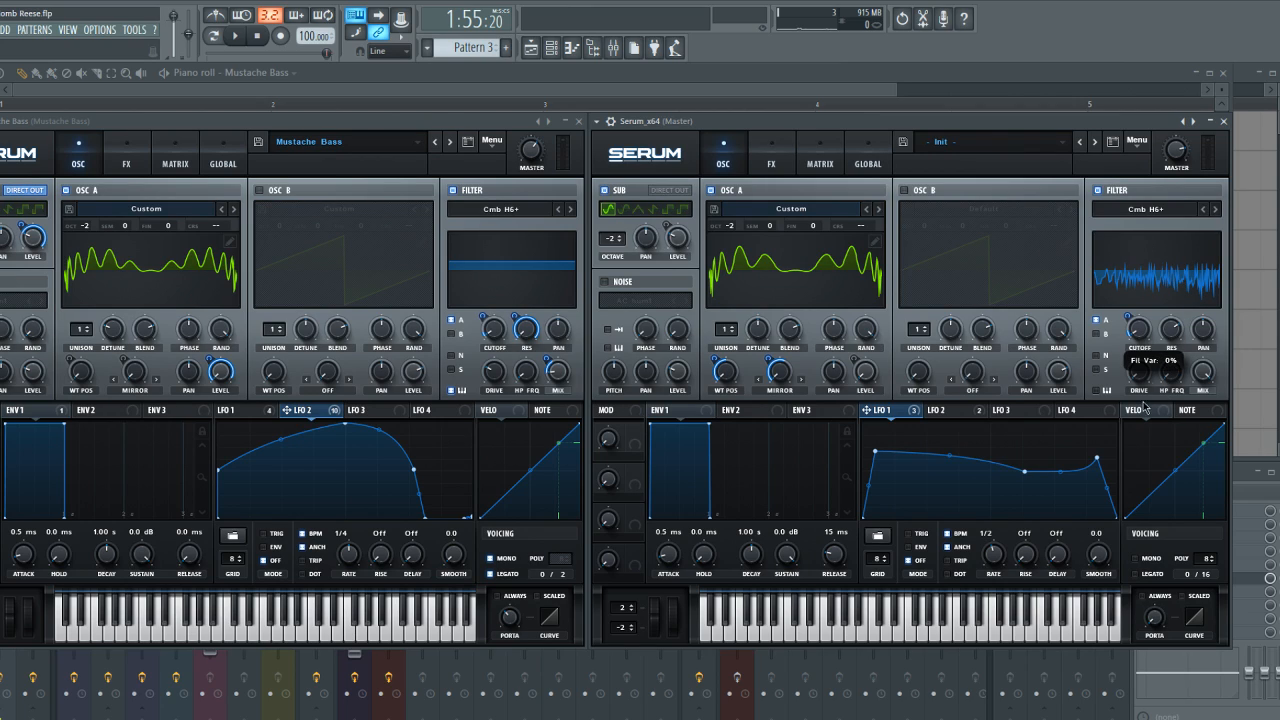
pyautogui.moveTo(1175, 342); pyautogui.dragTo(1136, 418)
pyautogui.moveTo(1169, 330); pyautogui.dragTo(1168, 338)
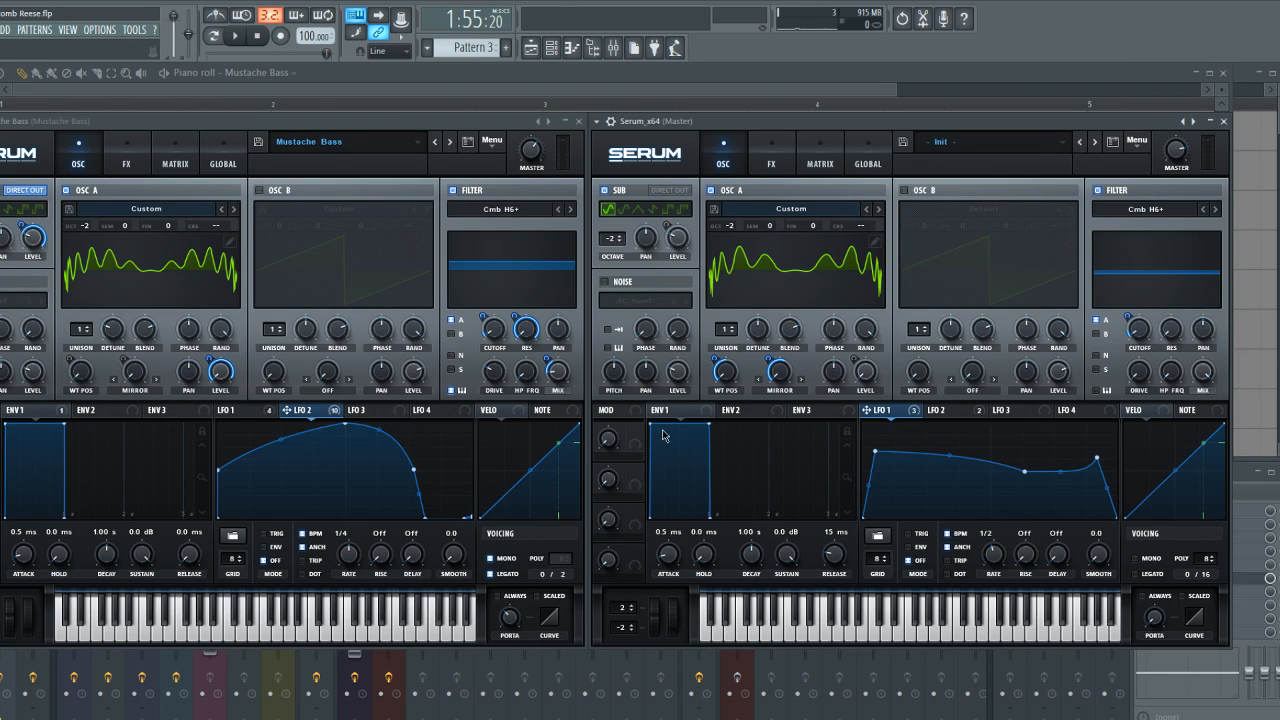
# Modulate the new instance's filter resonance and cutoff with LFO 2, with a cutoff amount of 5, and play a test note
pyautogui.click(942, 411)
pyautogui.moveTo(944, 410); pyautogui.dragTo(1163, 322)
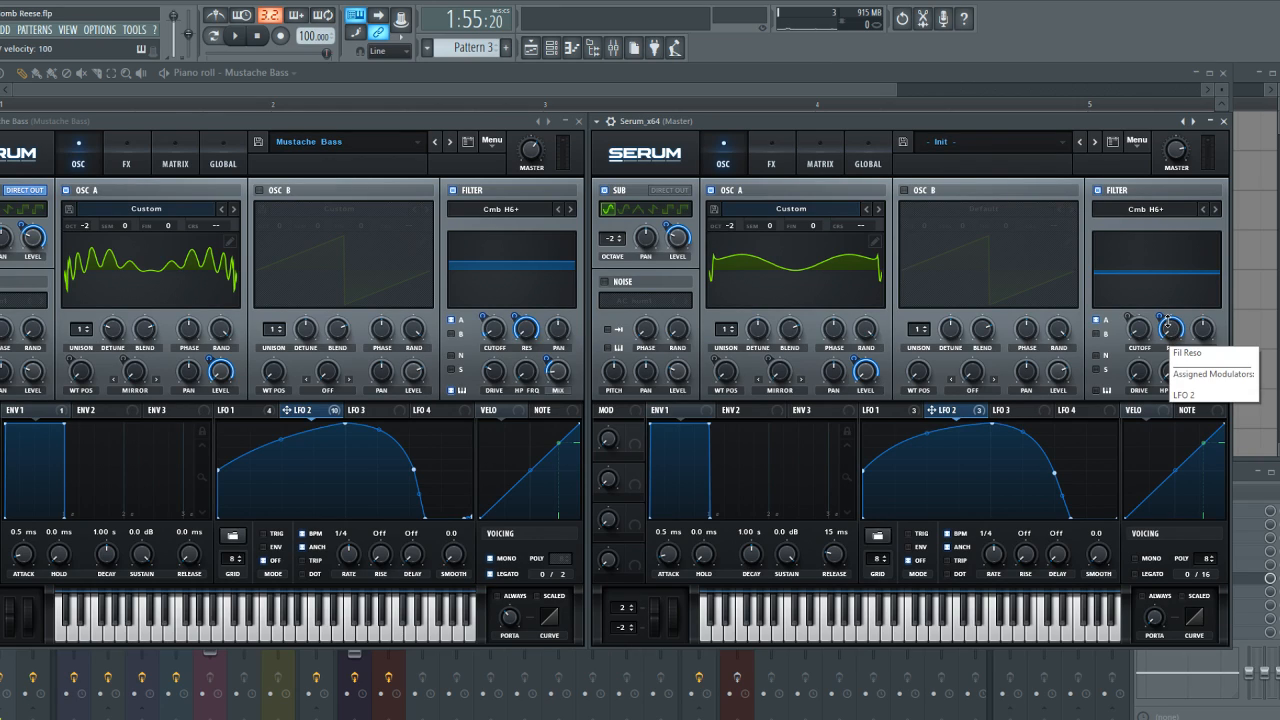
pyautogui.moveTo(1162, 318); pyautogui.dragTo(1161, 323)
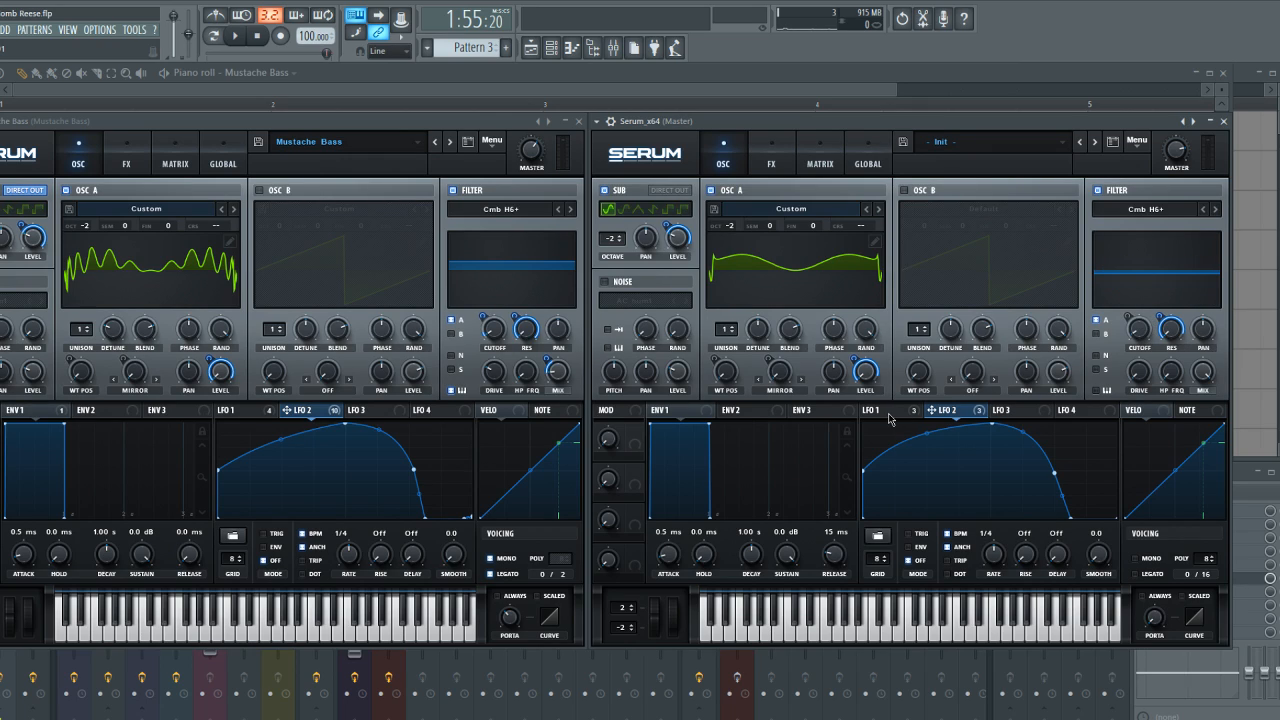
pyautogui.moveTo(955, 416); pyautogui.dragTo(1139, 332)
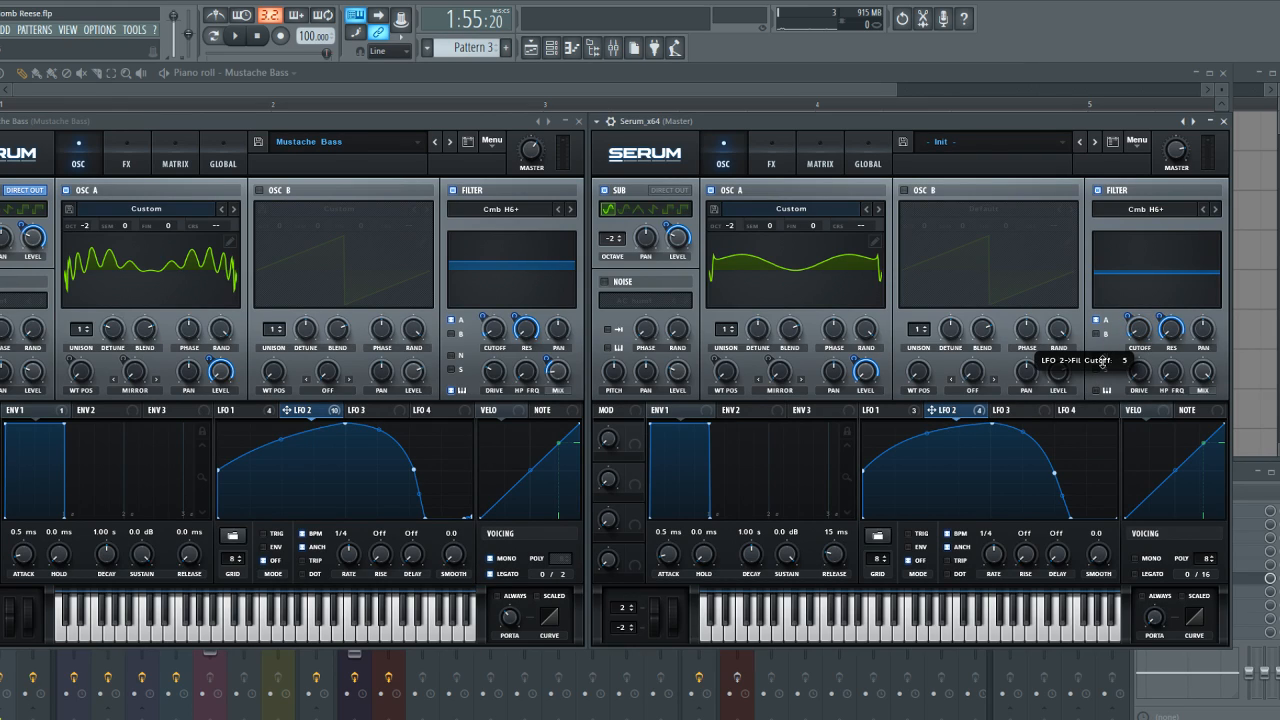
pyautogui.press('v')
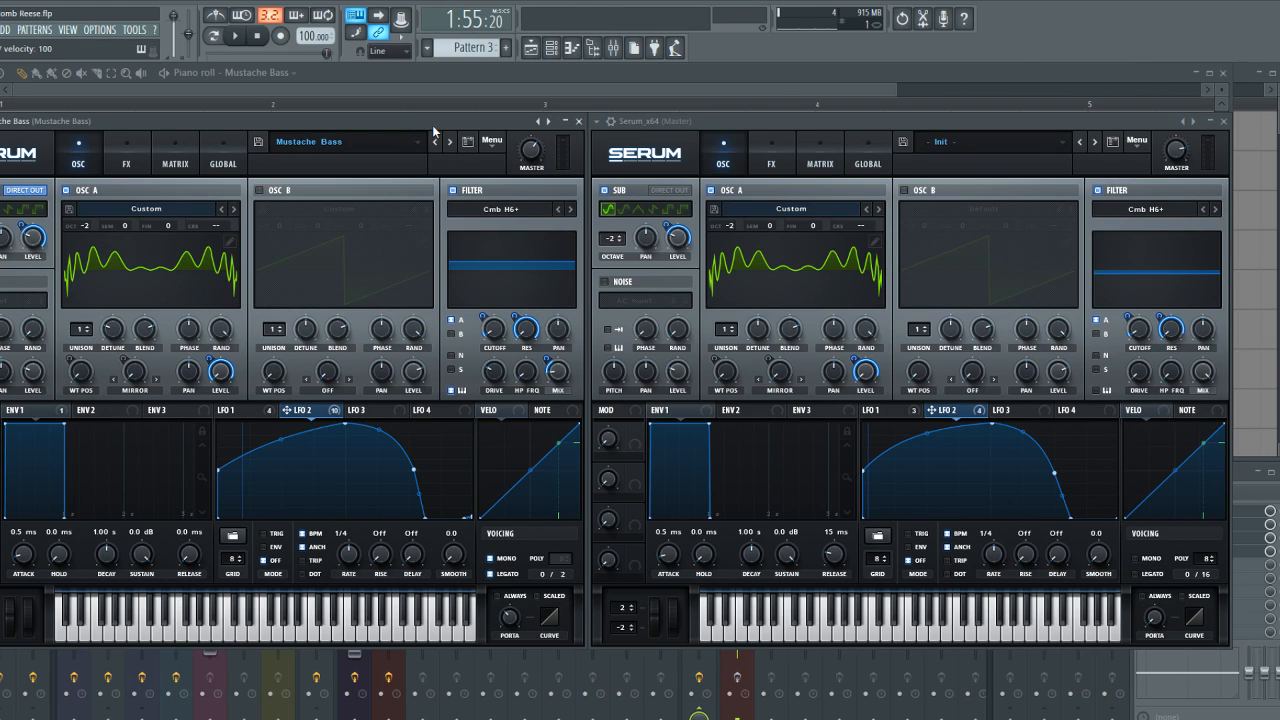
# Adjust the new instance's filter drive and mix, and modulate the filter mix with LFO 2
pyautogui.click(789, 124)
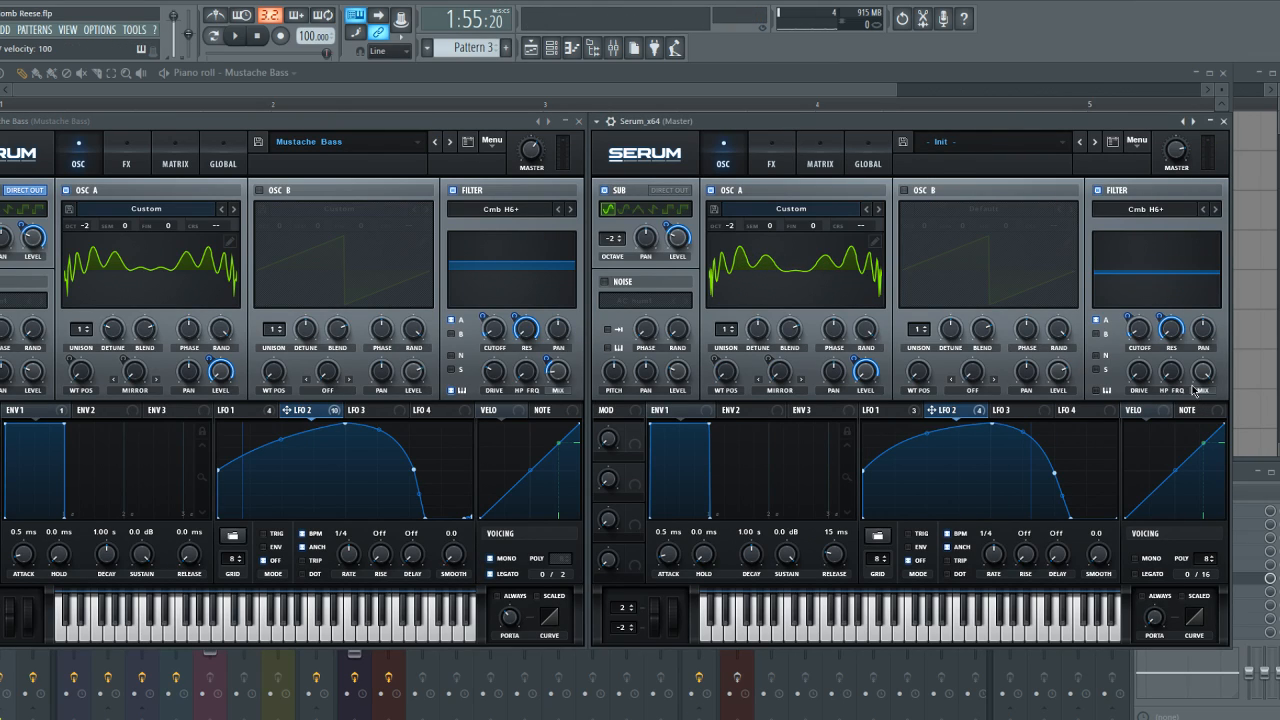
pyautogui.moveTo(1145, 382); pyautogui.dragTo(1147, 332)
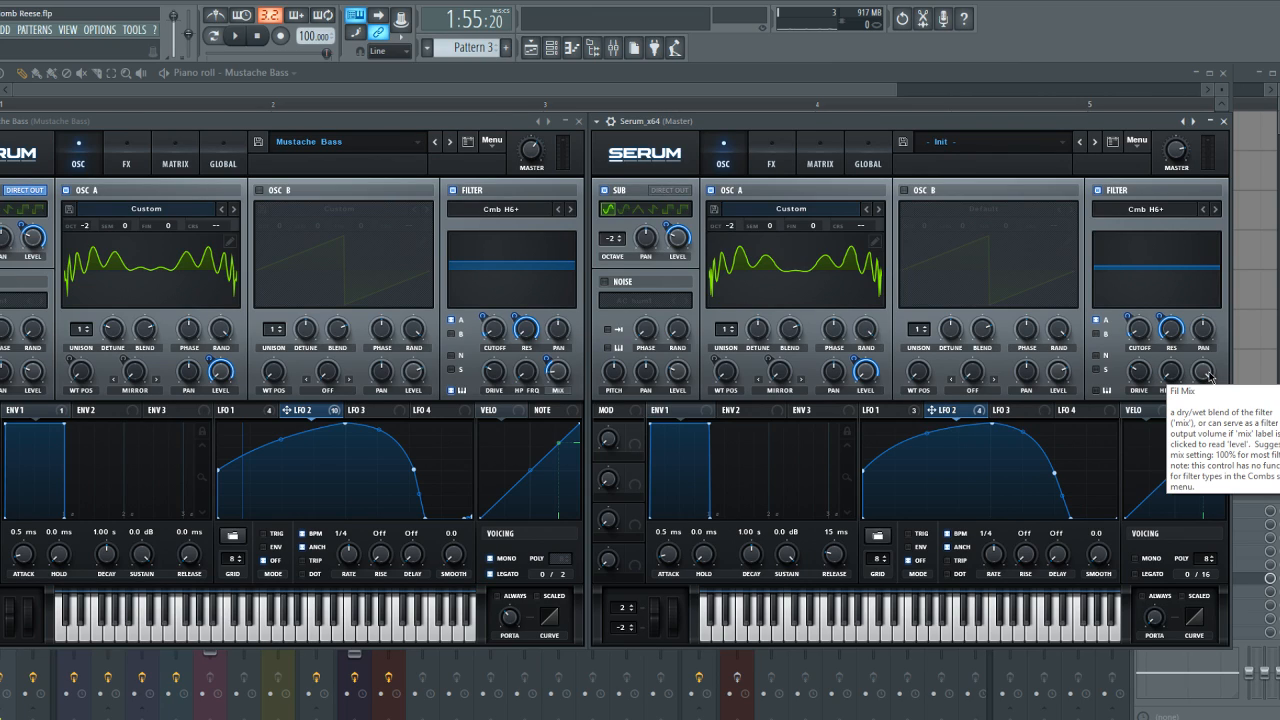
pyautogui.moveTo(1208, 376); pyautogui.dragTo(1174, 466)
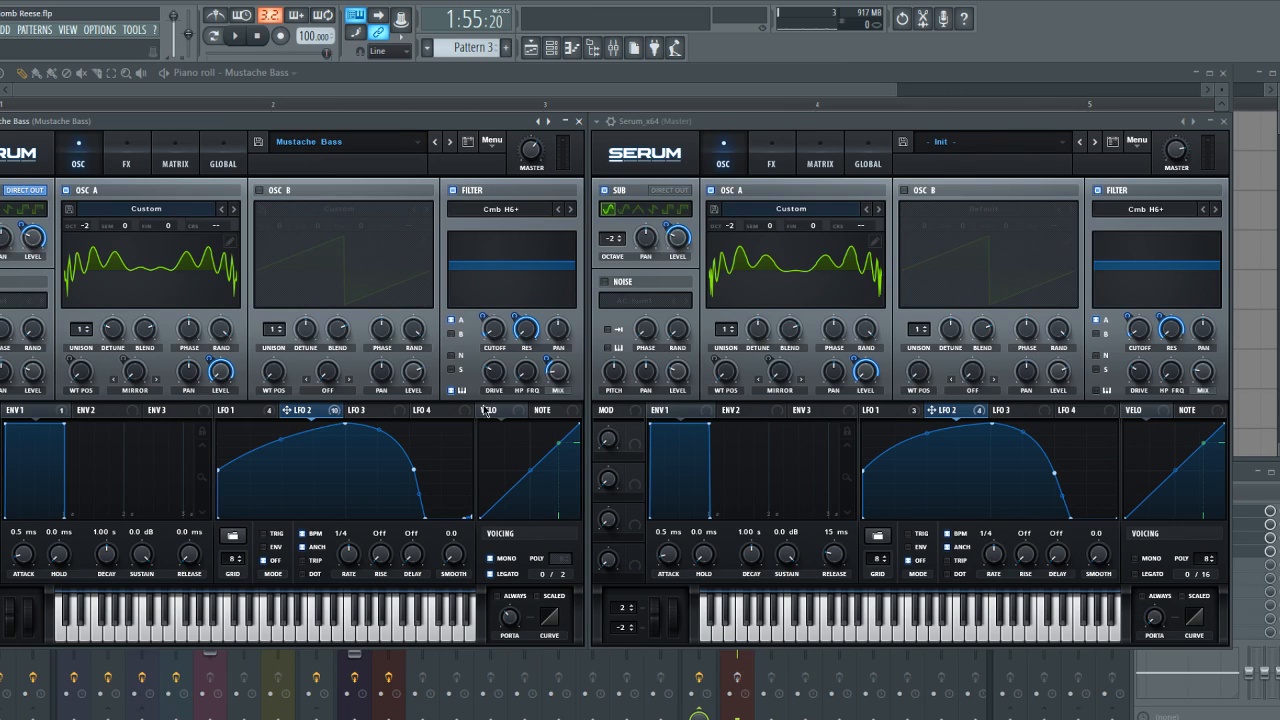
pyautogui.moveTo(948, 418); pyautogui.dragTo(1178, 390)
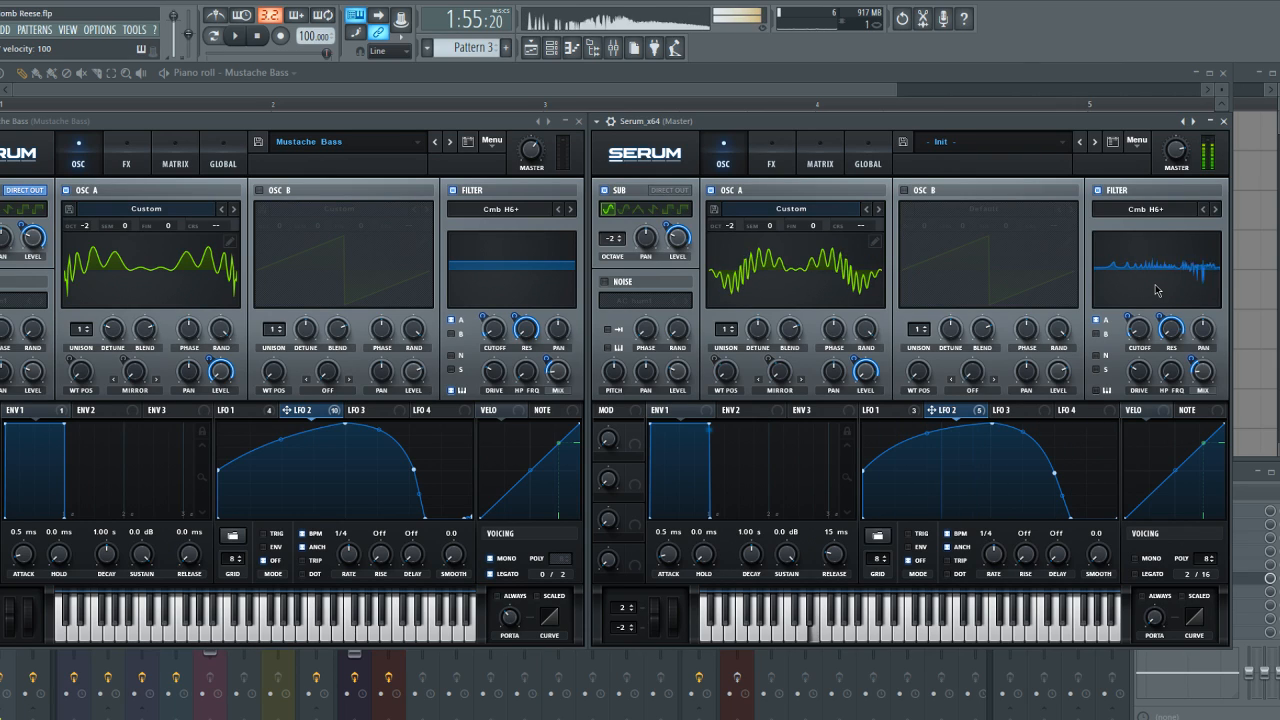
# Enable Mono and Legato voicing in the new instance and compare both synths with test notes
pyautogui.click(1137, 558)
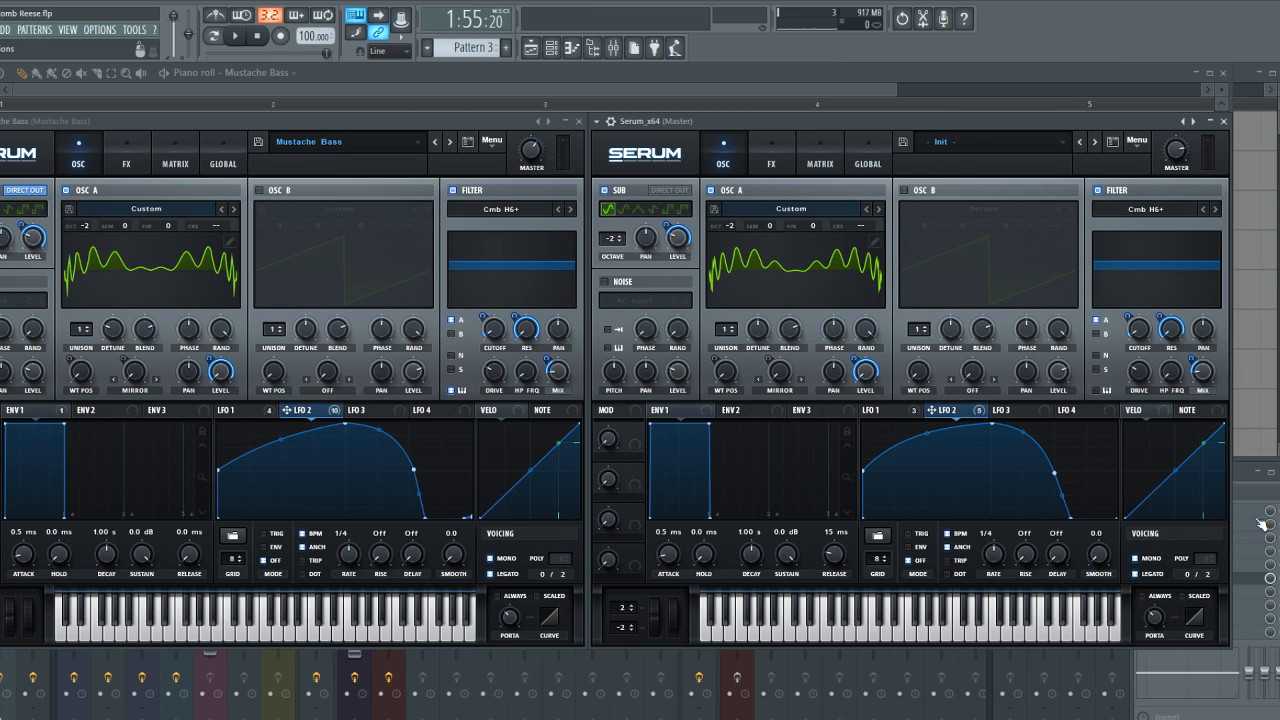
pyautogui.press('z')
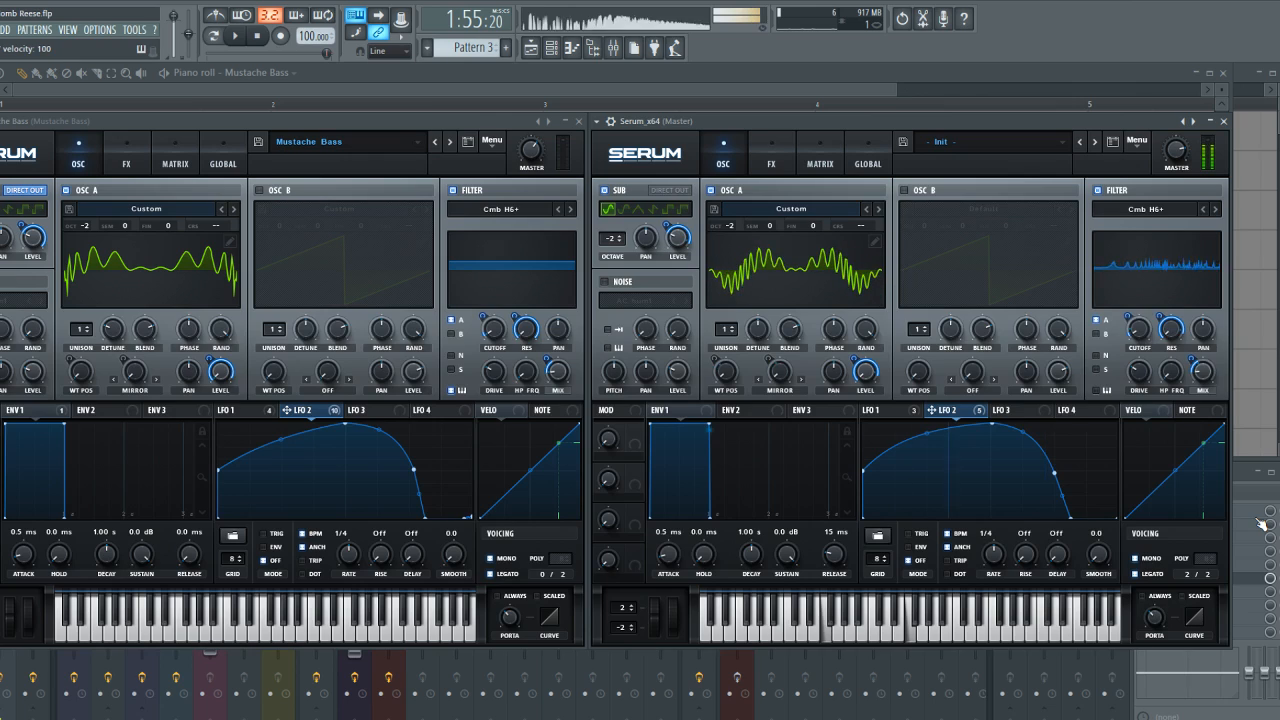
pyautogui.press('v')
pyautogui.press('r')
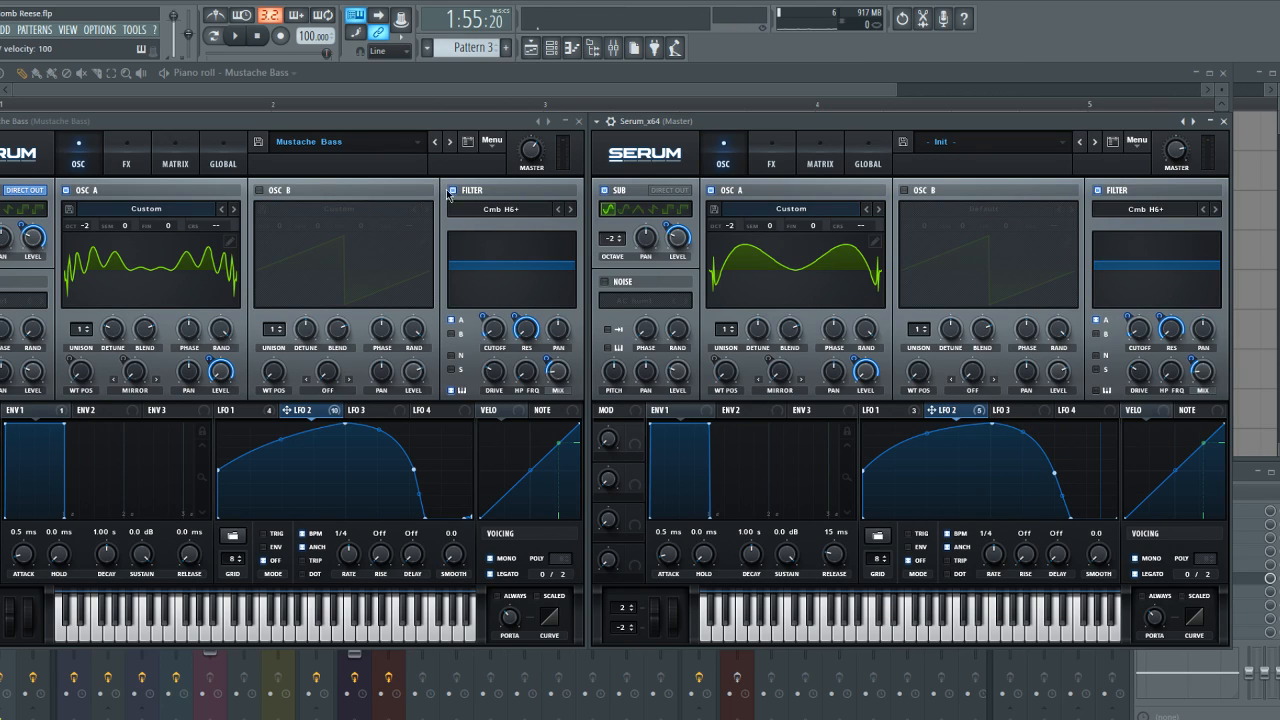
pyautogui.press('v')
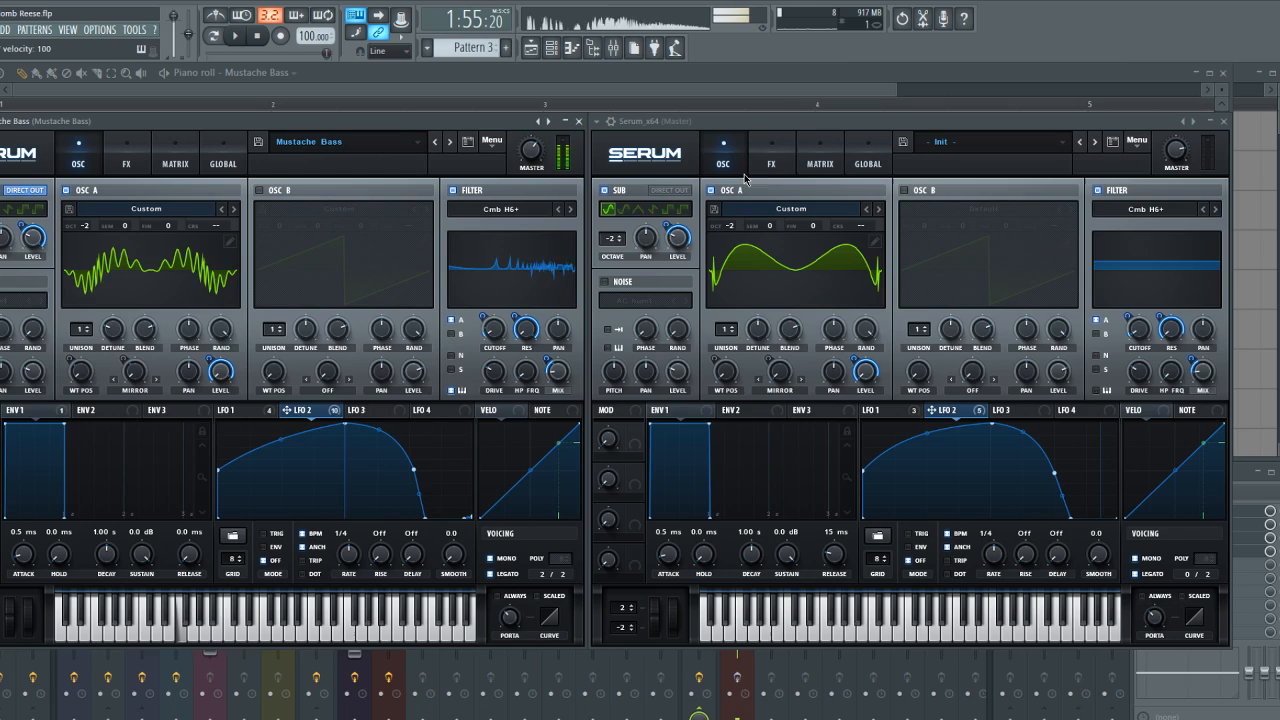
pyautogui.click(832, 127)
pyautogui.press('v')
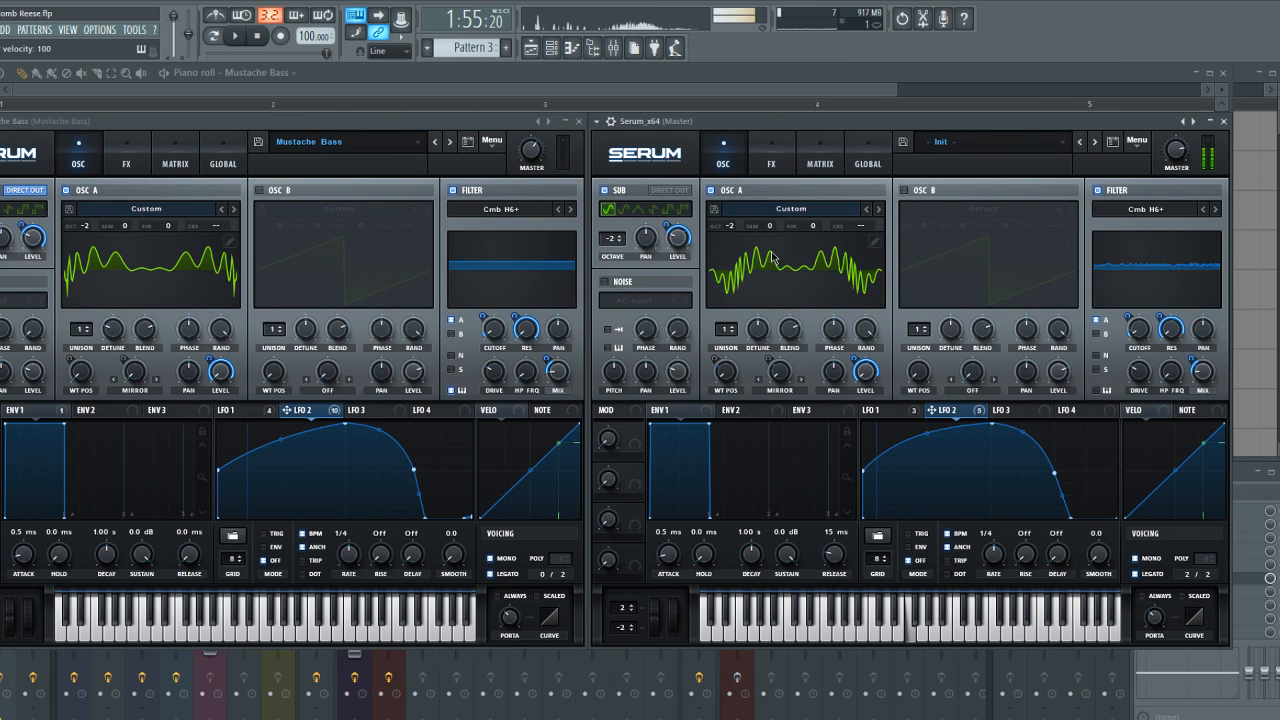
# Compare the LFO 1 and LFO 2 shapes and modulation assignments between Mustache Bass and the new instance
pyautogui.click(228, 410)
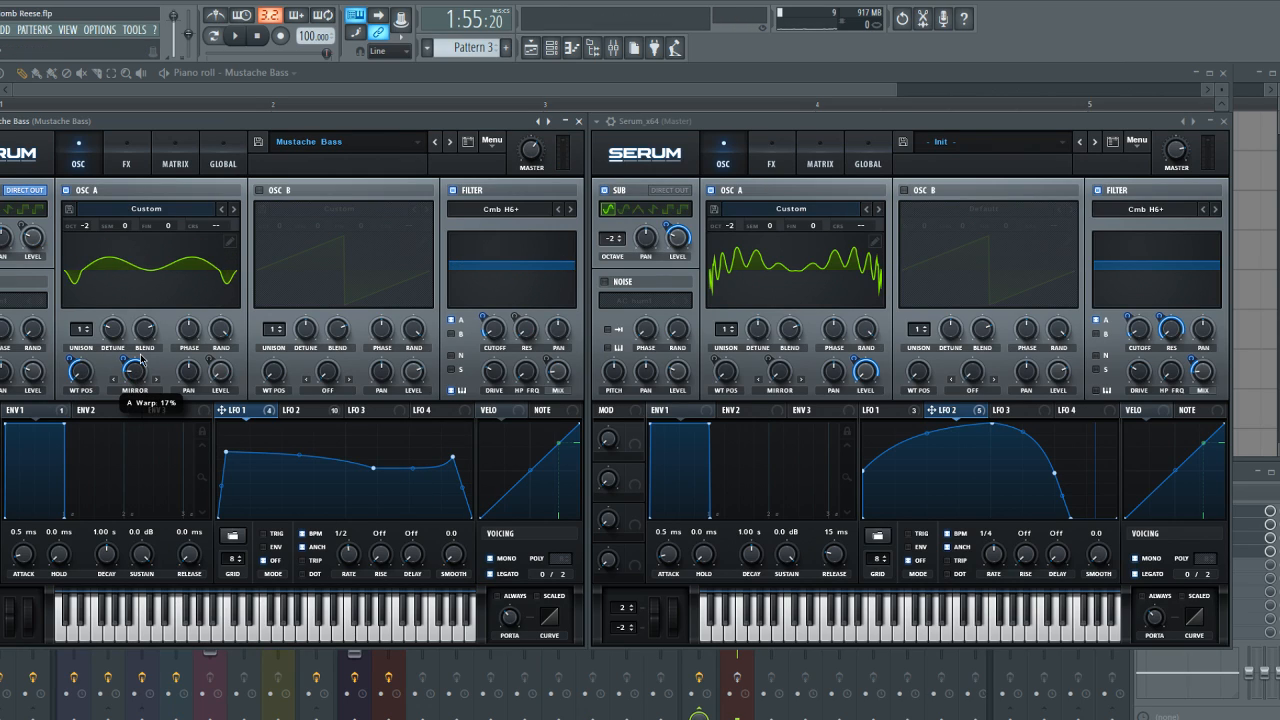
pyautogui.click(889, 411)
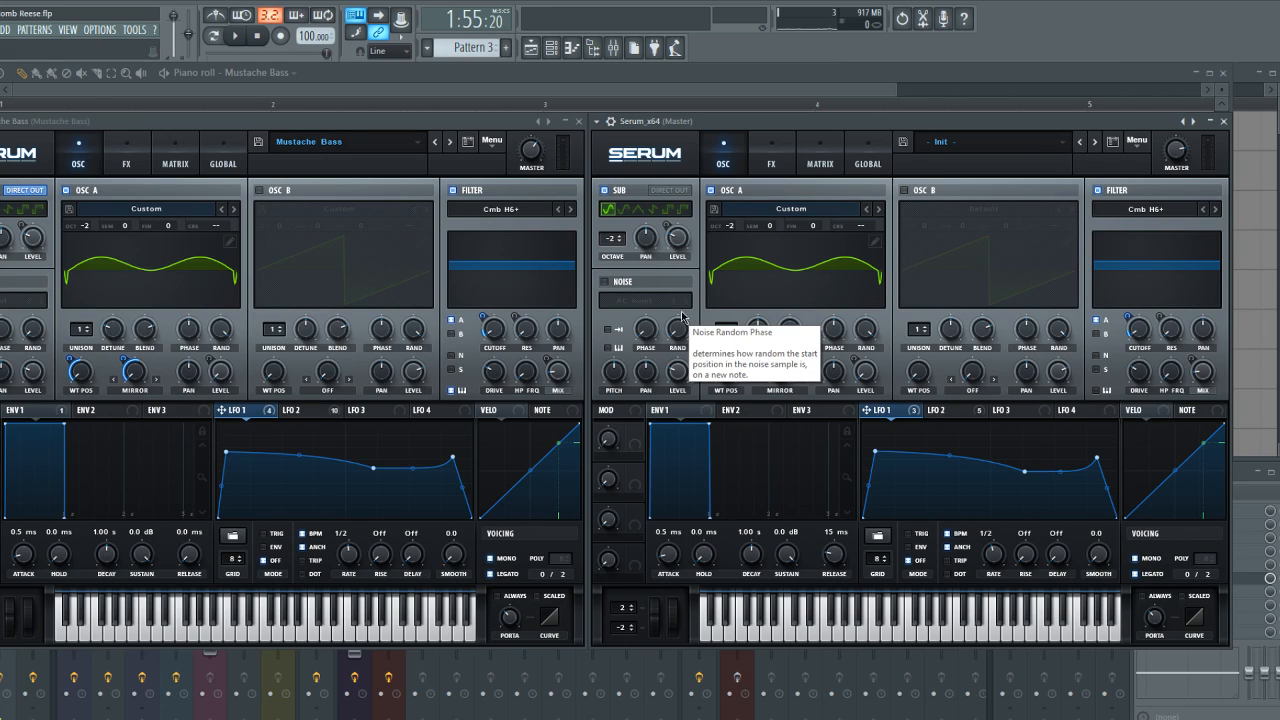
pyautogui.click(291, 411)
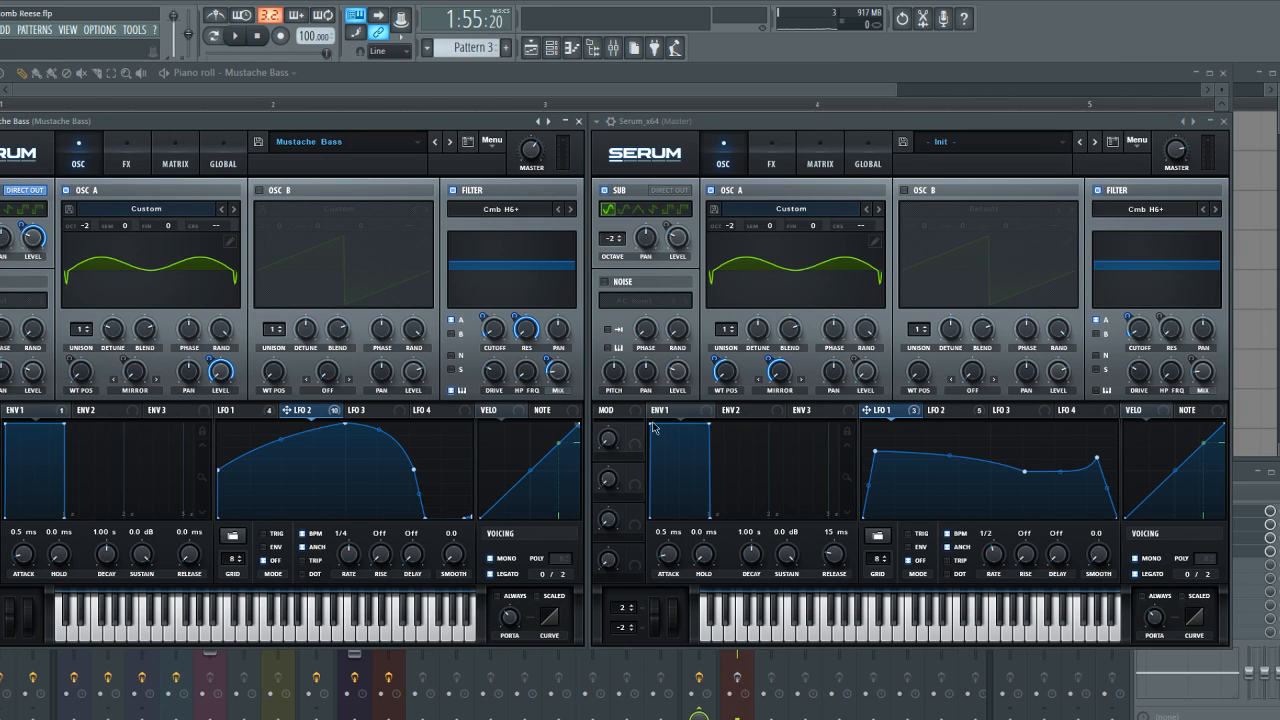
pyautogui.click(948, 411)
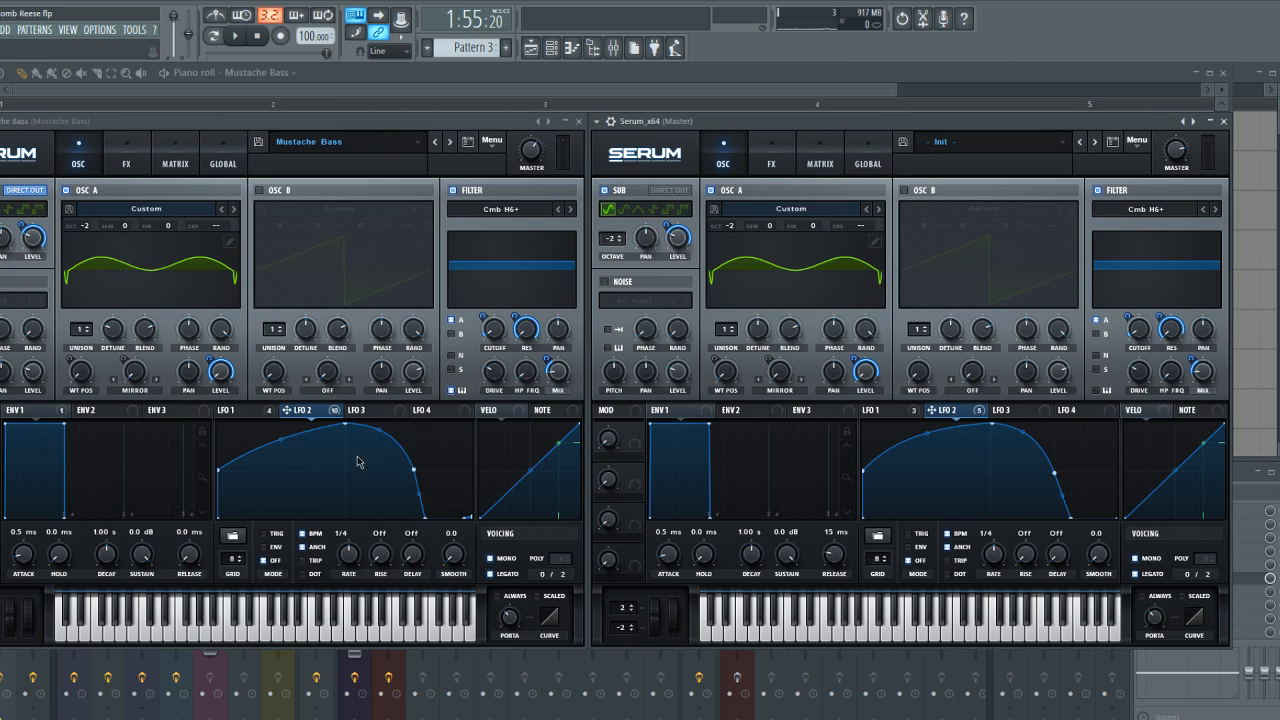
pyautogui.click(238, 411)
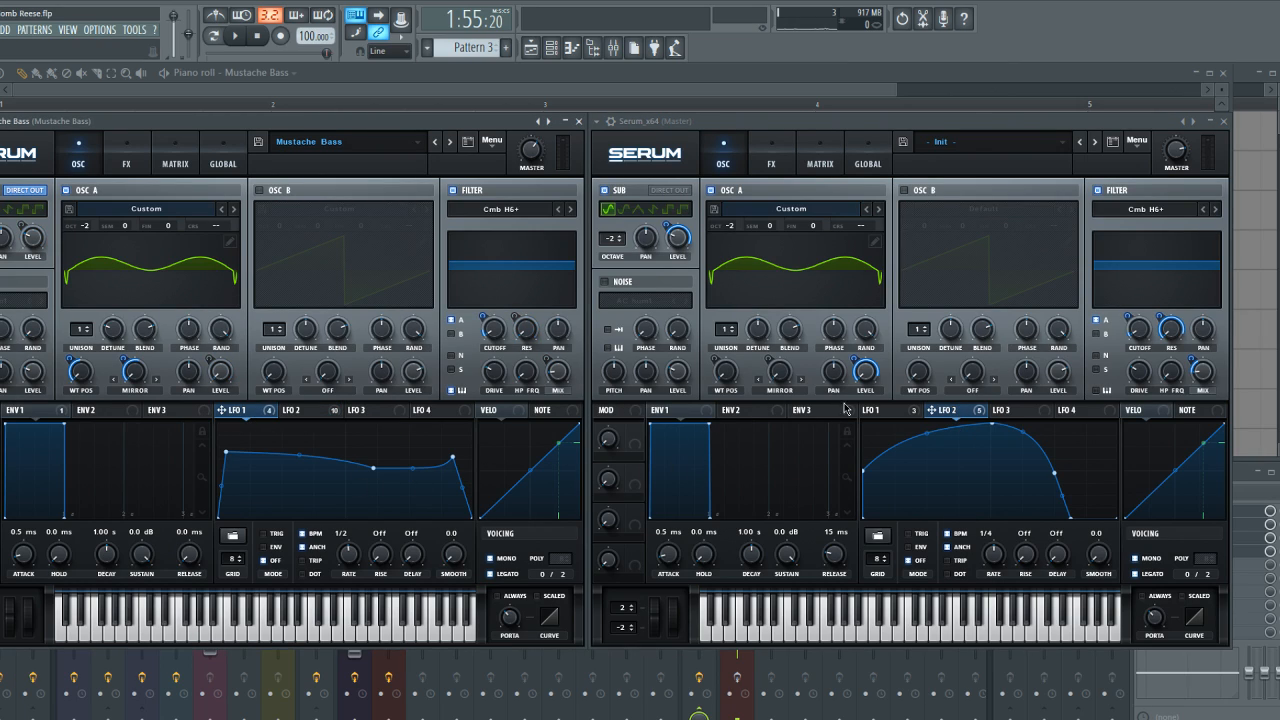
pyautogui.click(880, 411)
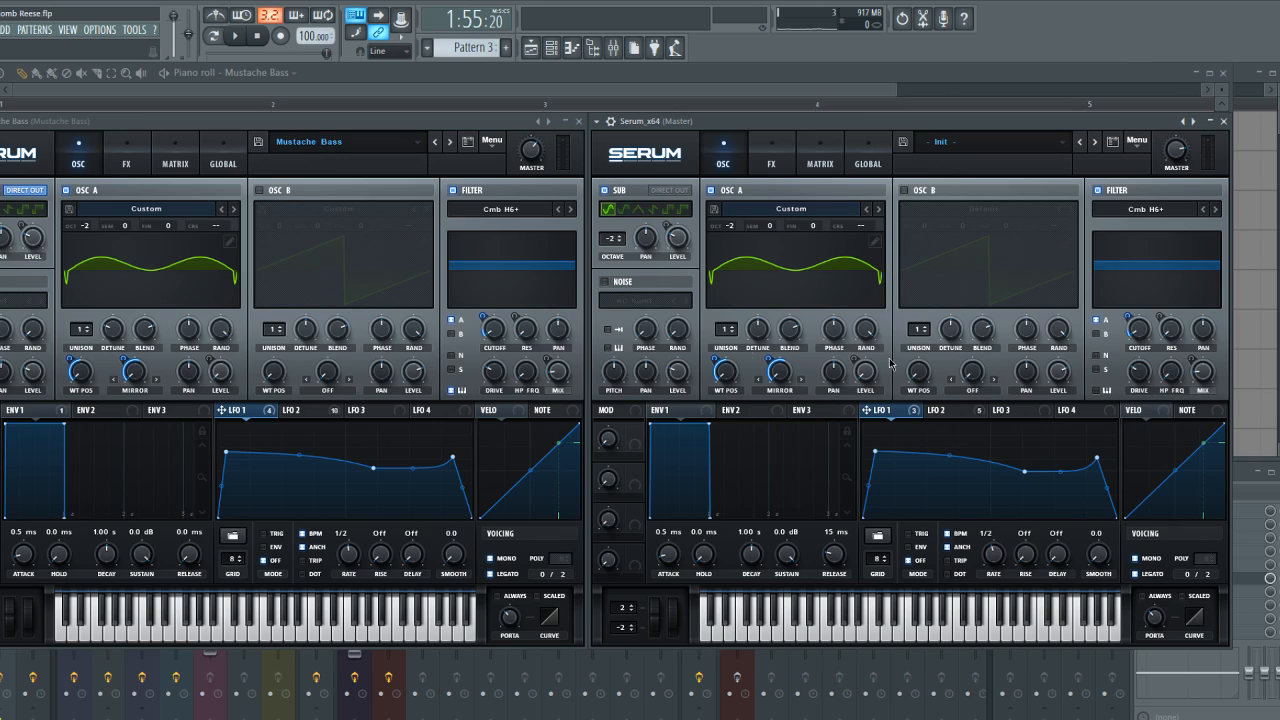
pyautogui.click(324, 413)
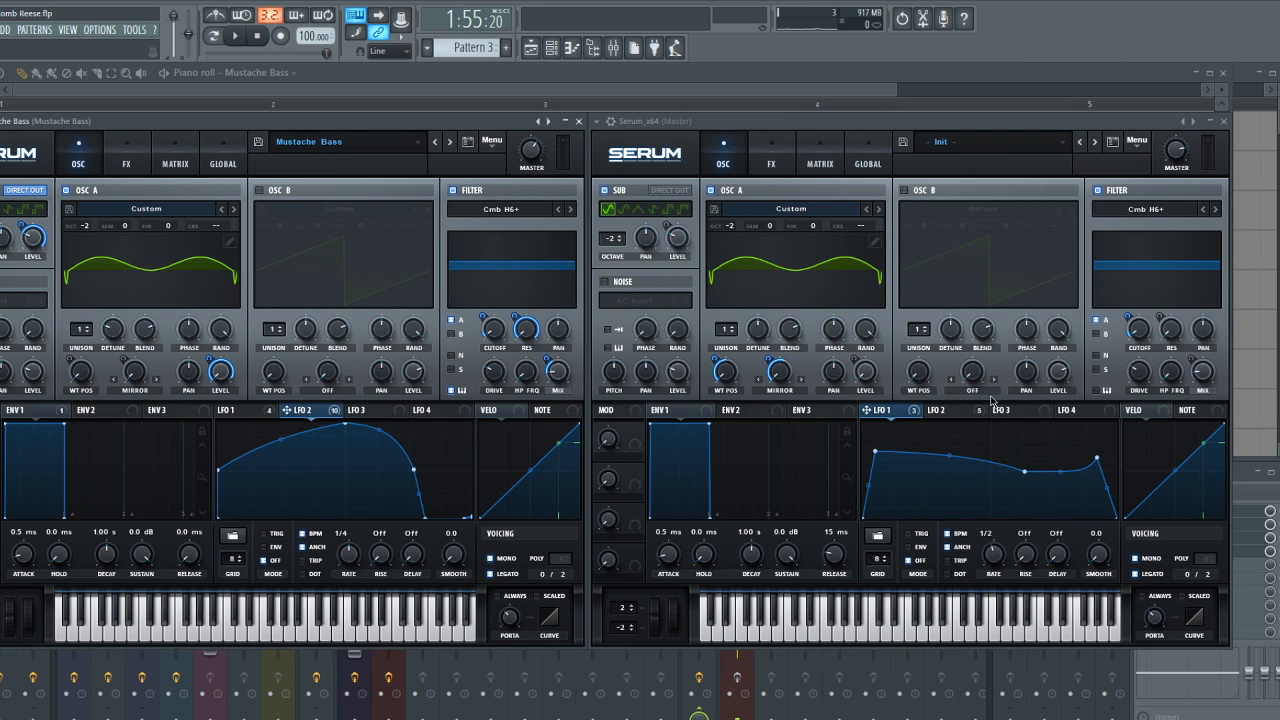
pyautogui.click(961, 412)
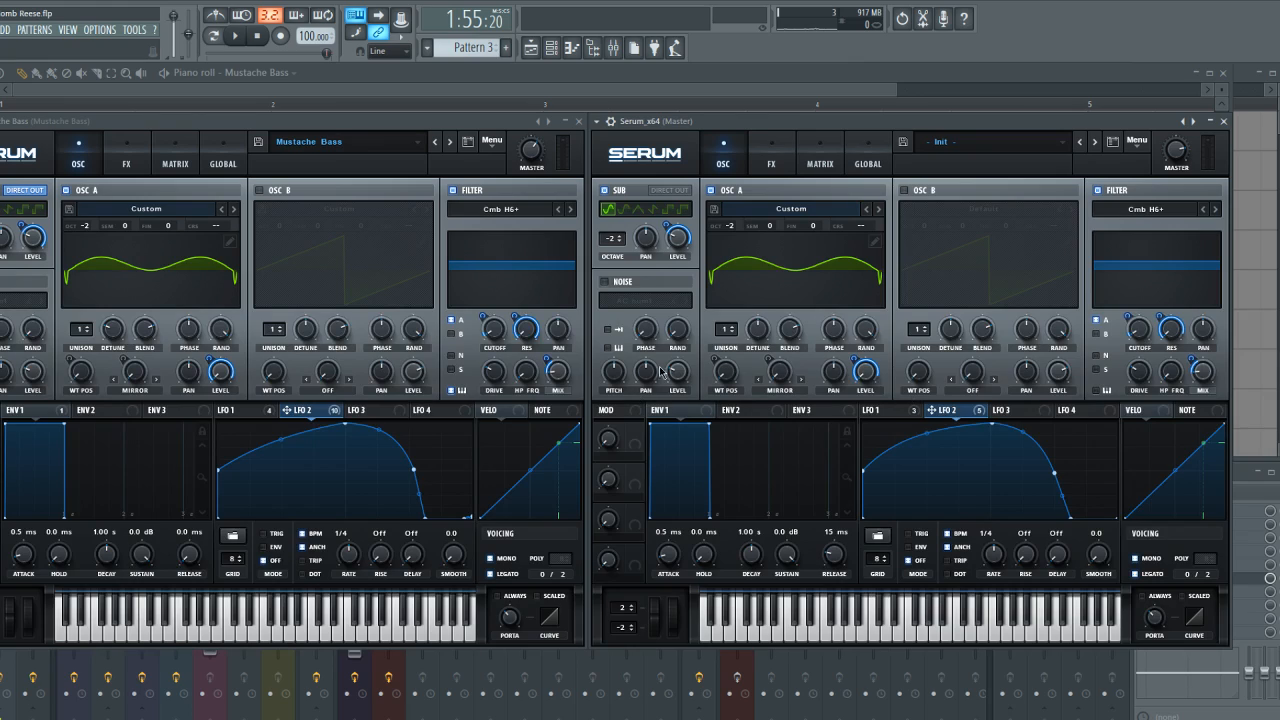
# Enable Hyper/Dimension in both synths' effects, and set the new instance's Hyper unison to 7 and mix to about 87%
pyautogui.click(126, 152)
pyautogui.click(773, 155)
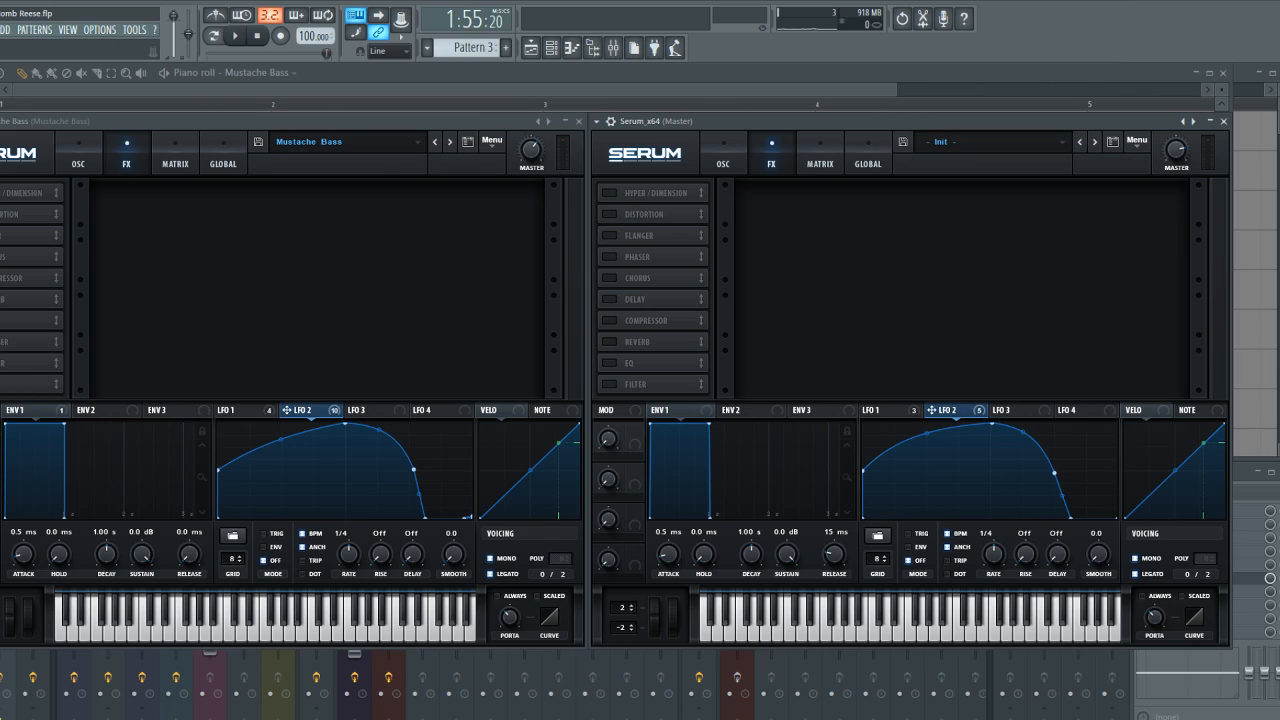
pyautogui.click(60, 193)
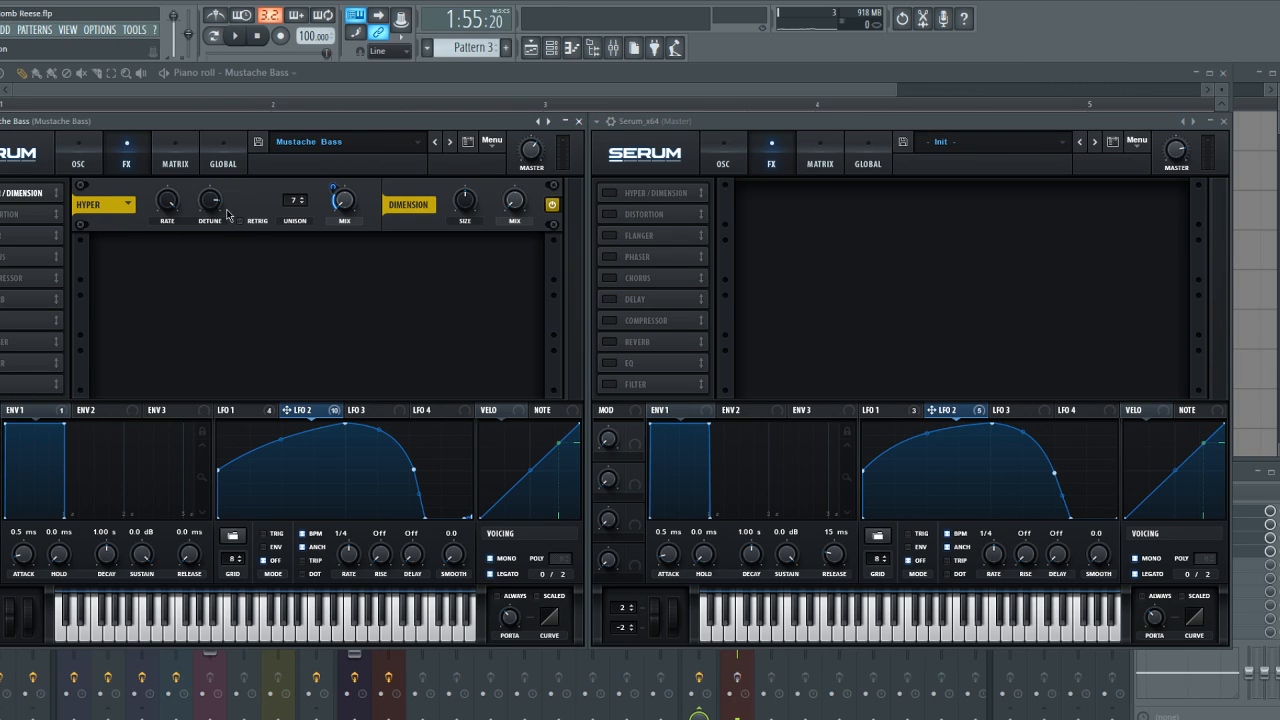
pyautogui.click(625, 195)
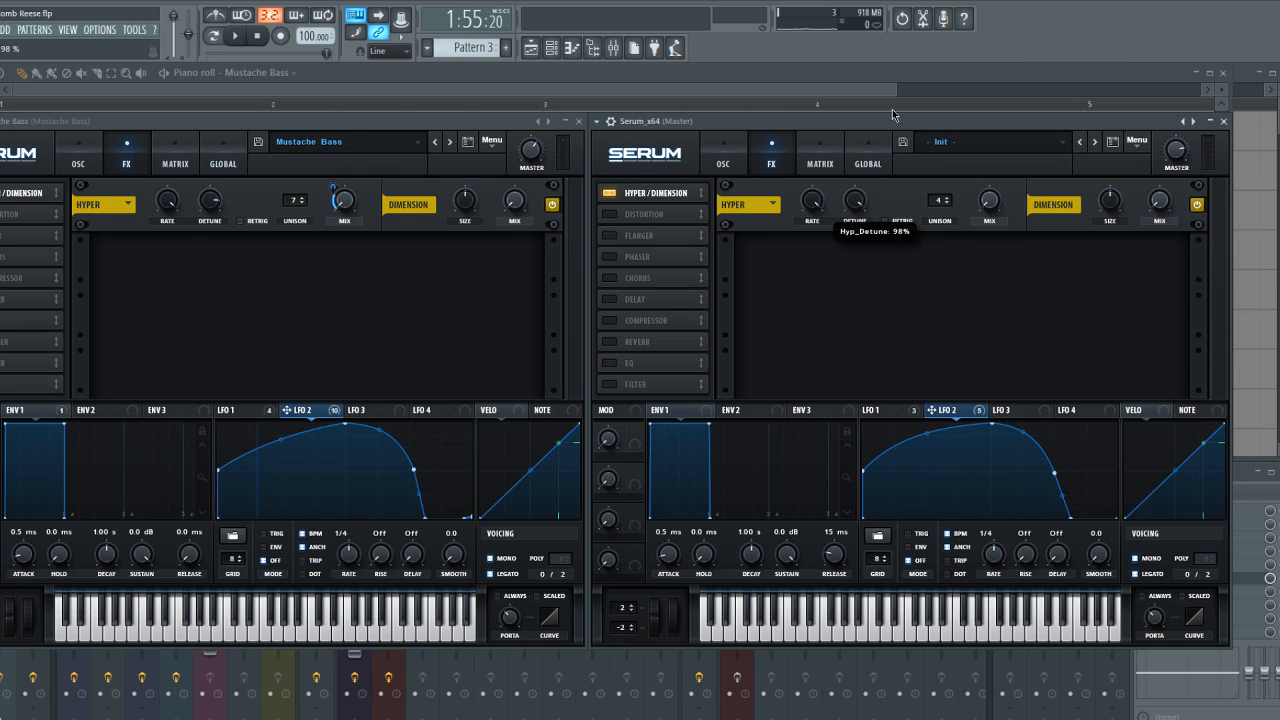
pyautogui.moveTo(945, 201); pyautogui.dragTo(978, 117)
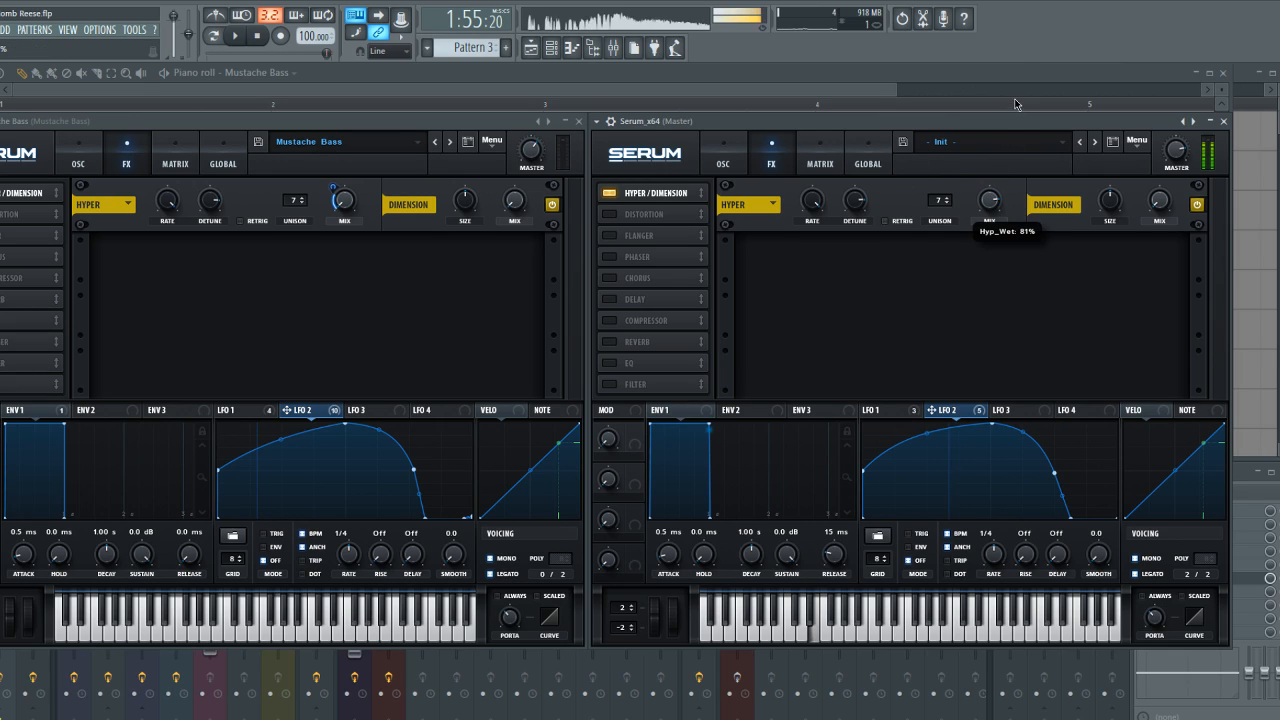
pyautogui.moveTo(1015, 101)
pyautogui.mouseDown()
pyautogui.moveTo(998, 141)
pyautogui.moveTo(1015, 90)
pyautogui.mouseUp()
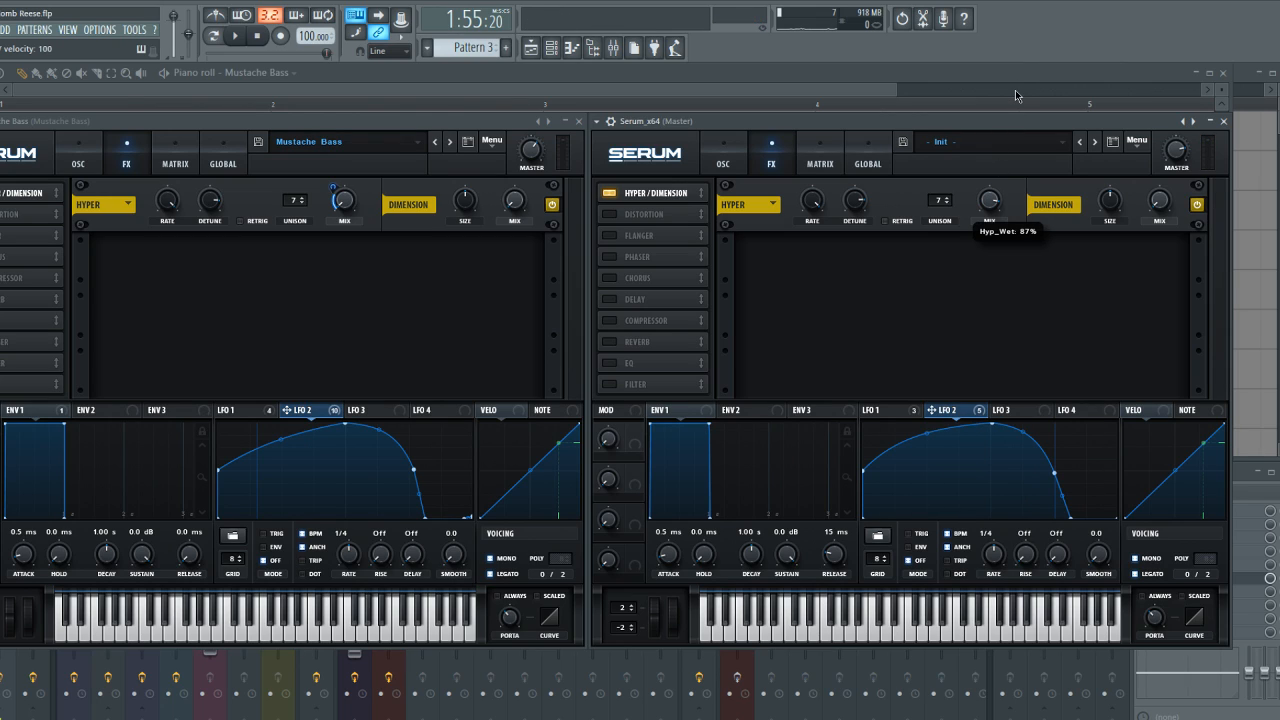
# Modulate the new instance's Hyper mix with LFO 2 at an amount of 39, and compare the sound with Hyper/Dimension bypassed
pyautogui.rightClick(180, 16)
pyautogui.click(188, 22)
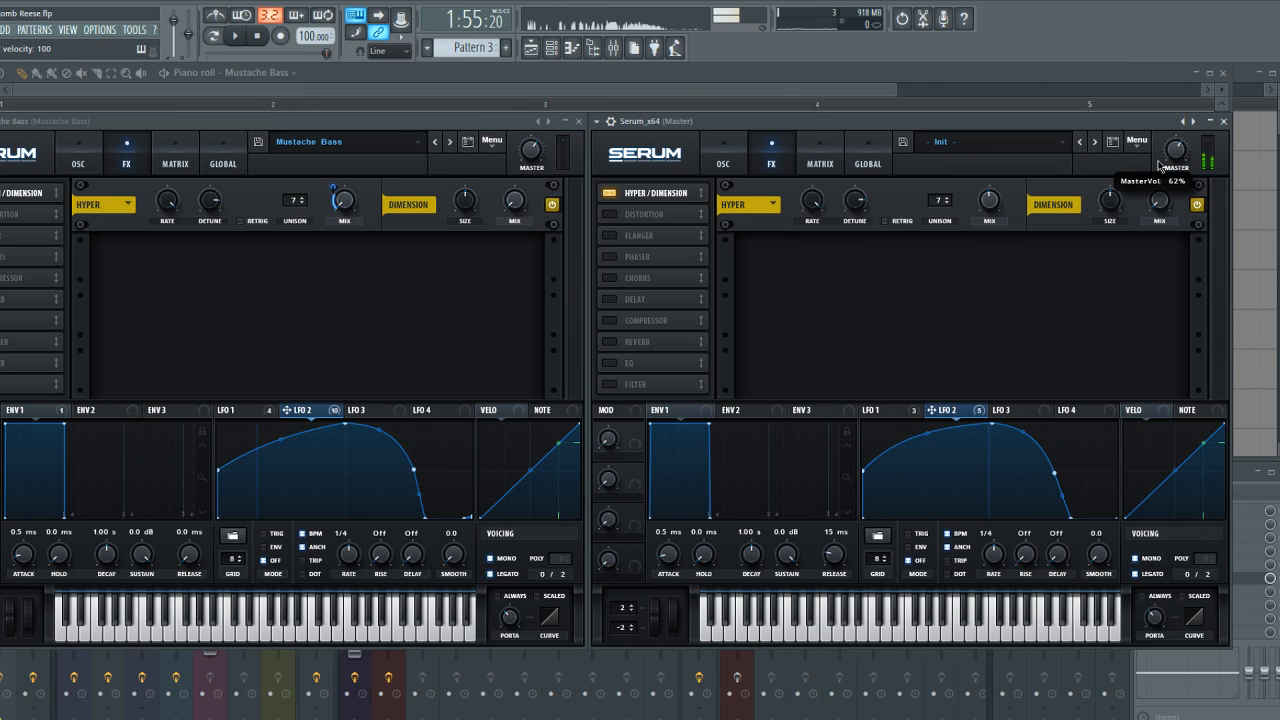
pyautogui.moveTo(1163, 161); pyautogui.dragTo(1167, 156)
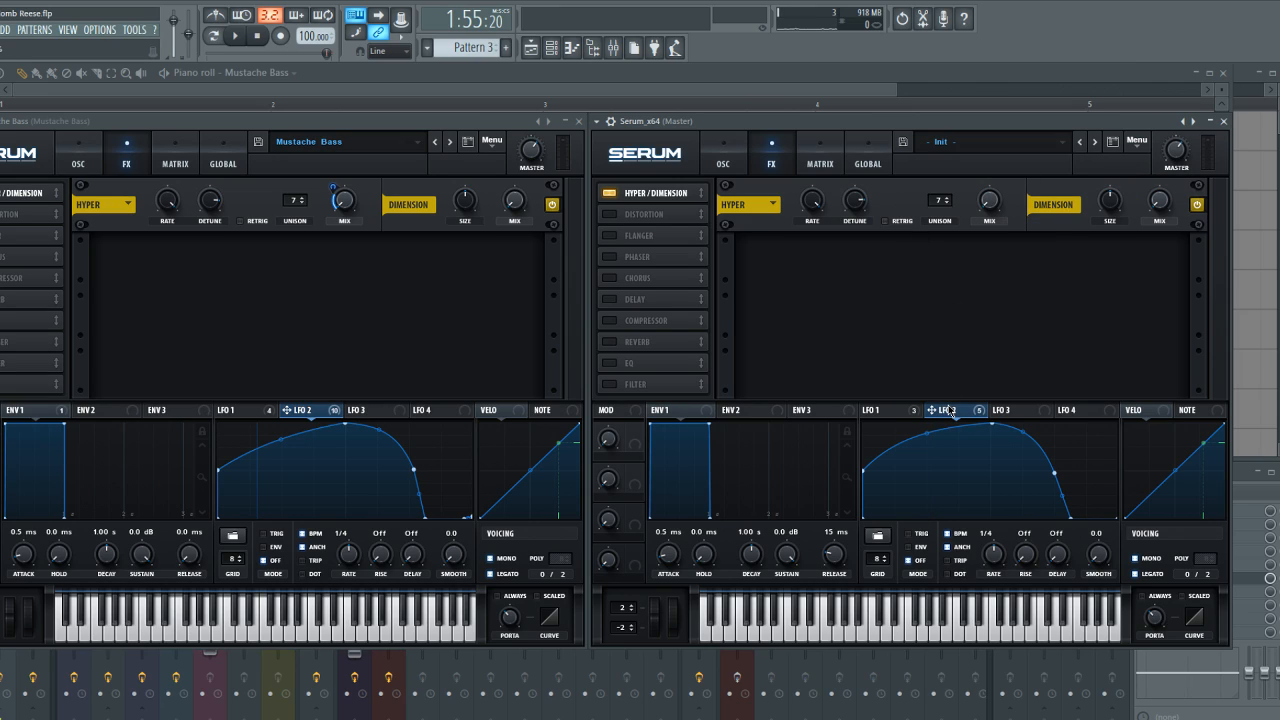
pyautogui.moveTo(1000, 210); pyautogui.dragTo(983, 190)
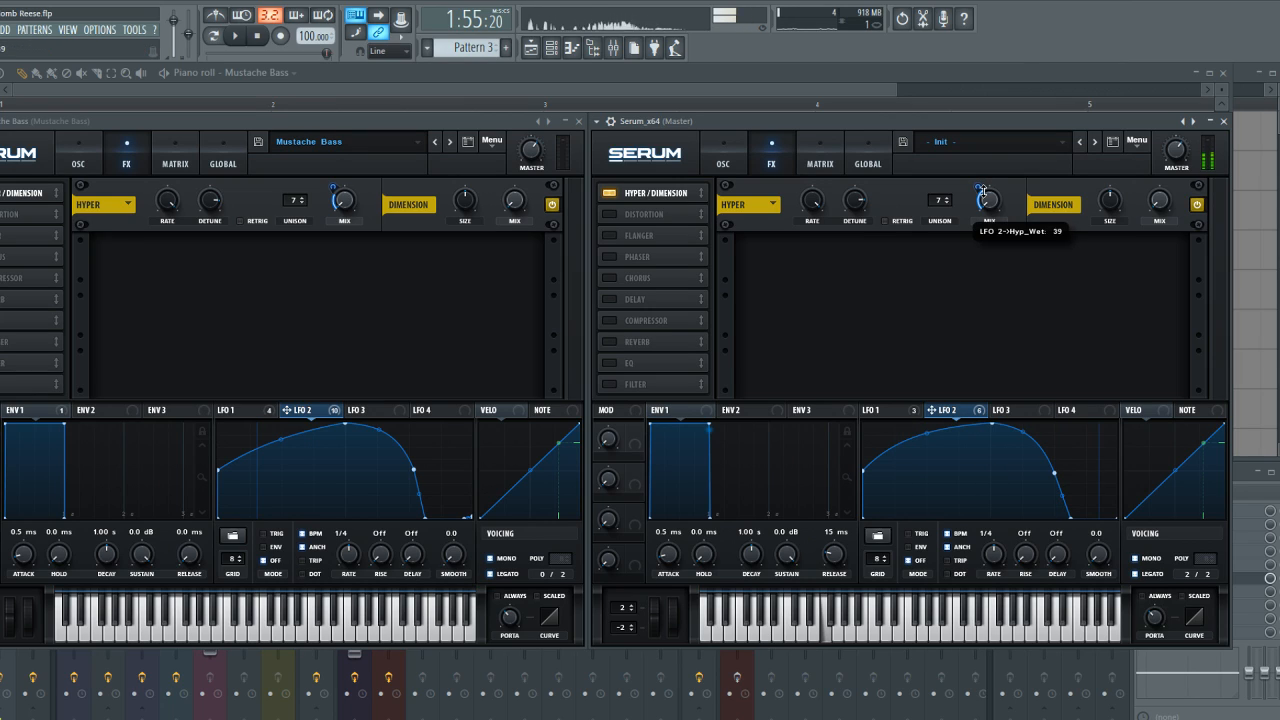
pyautogui.click(609, 193)
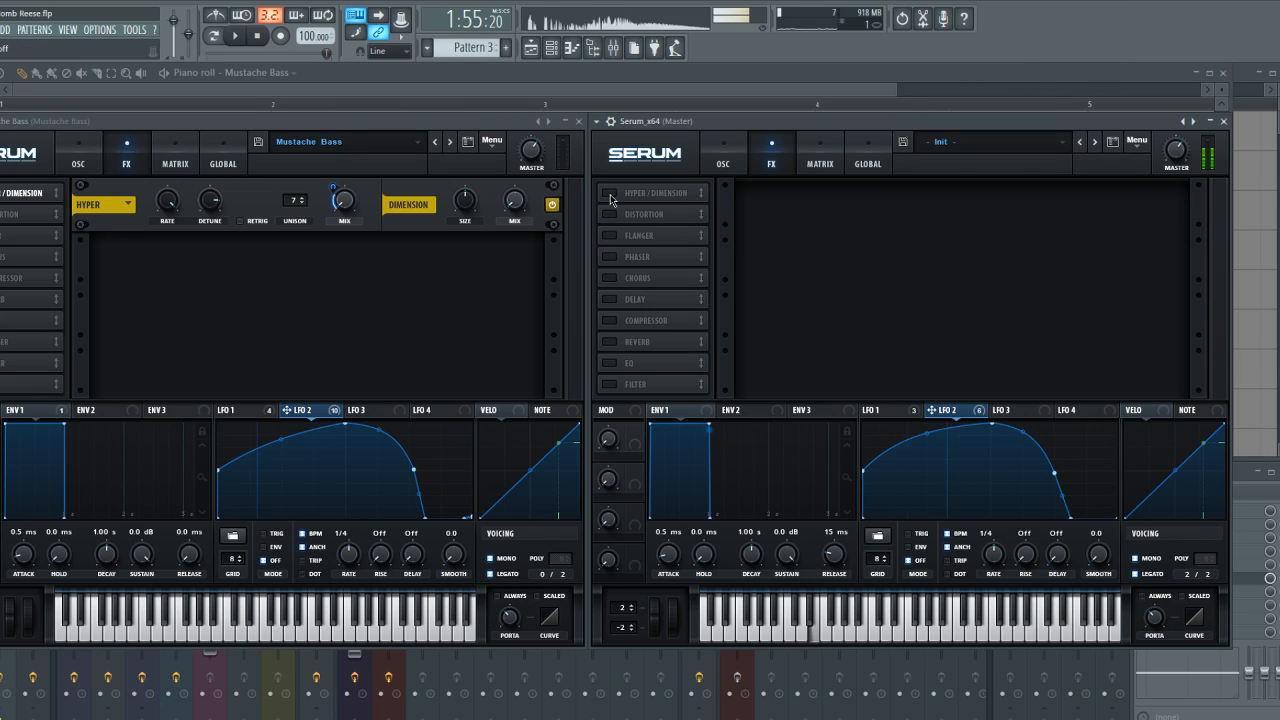
pyautogui.click(609, 193)
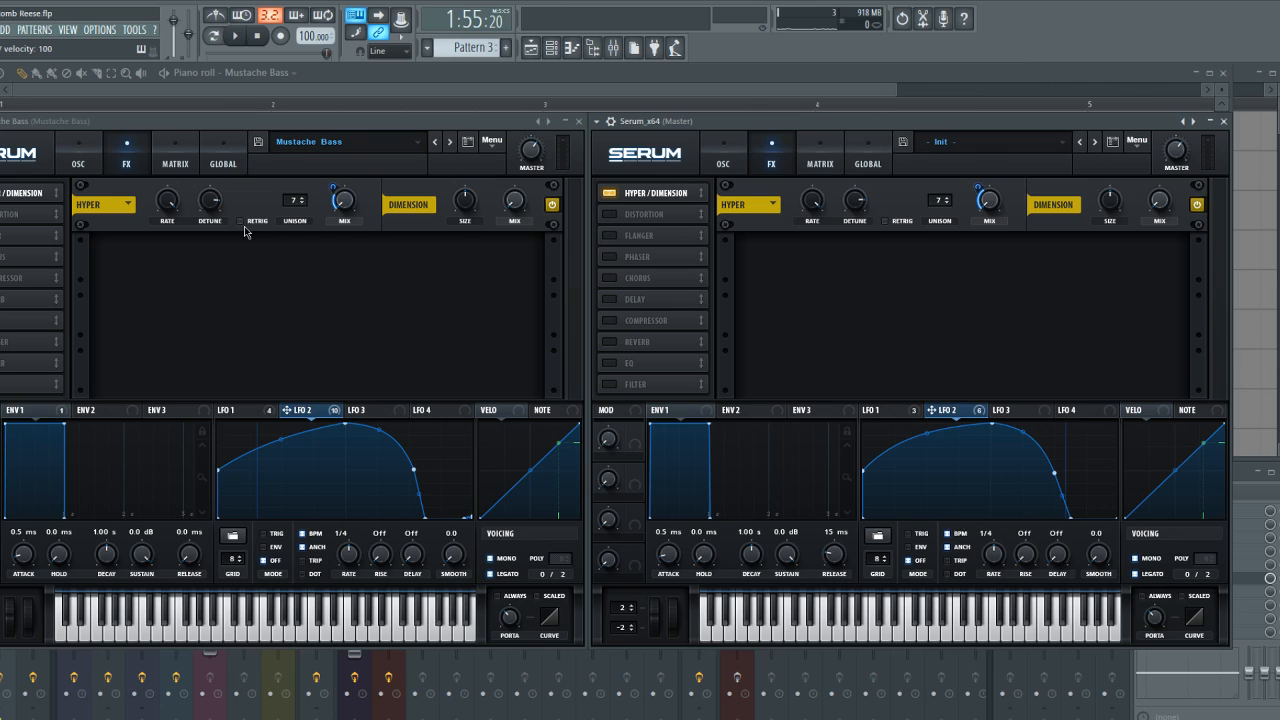
# Enable Tube distortion in both synths, adjust the new instance's distortion mix, and compare the two sounds
pyautogui.click(2, 214)
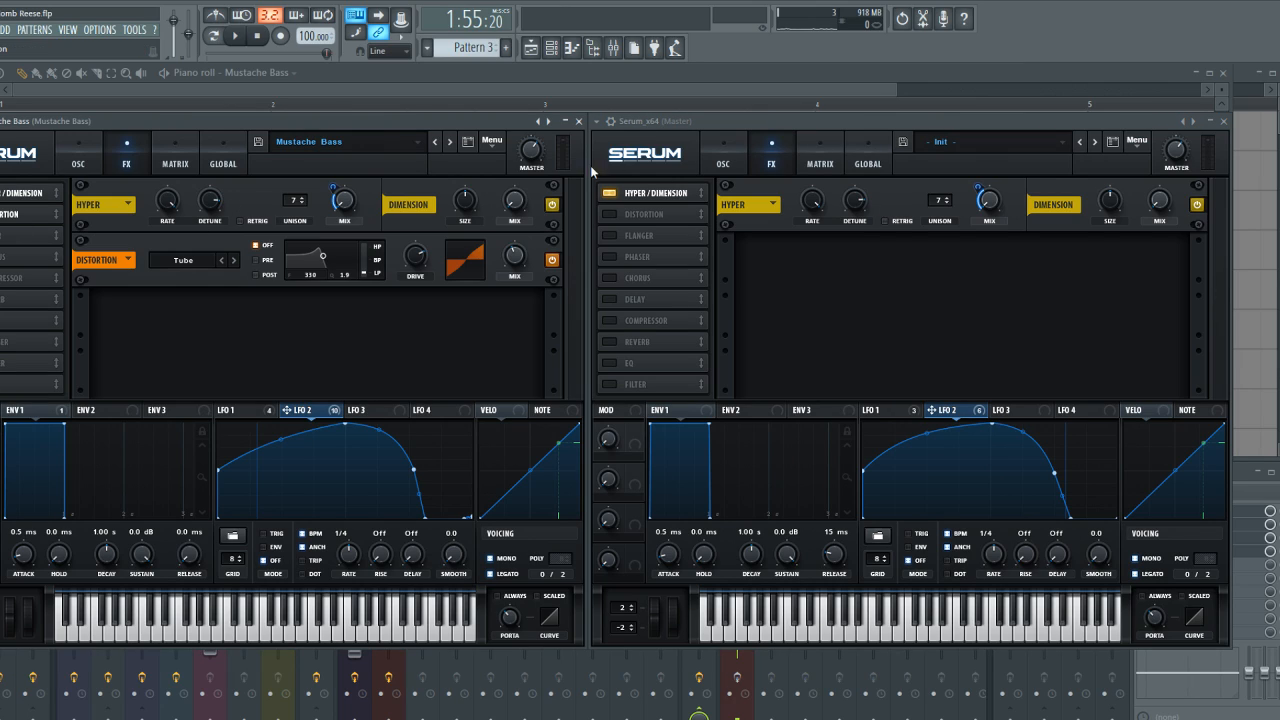
pyautogui.click(612, 215)
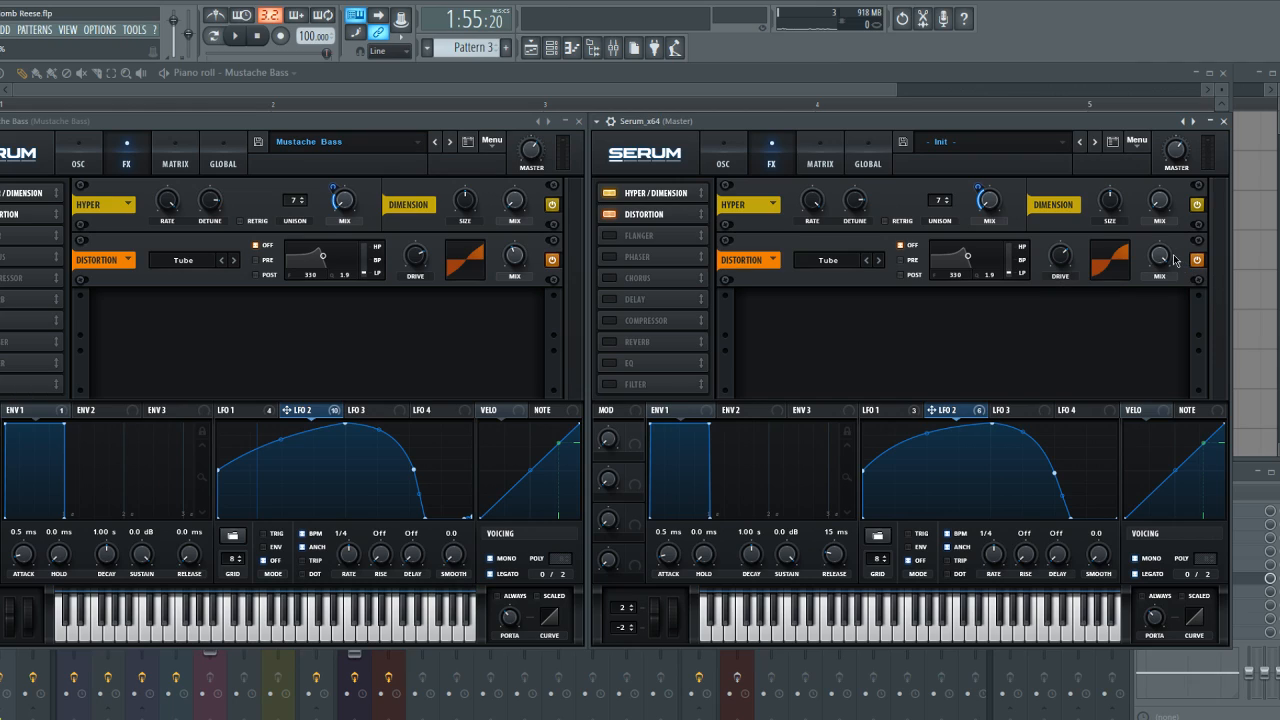
pyautogui.moveTo(1137, 302); pyautogui.dragTo(1124, 311)
pyautogui.click(262, 122)
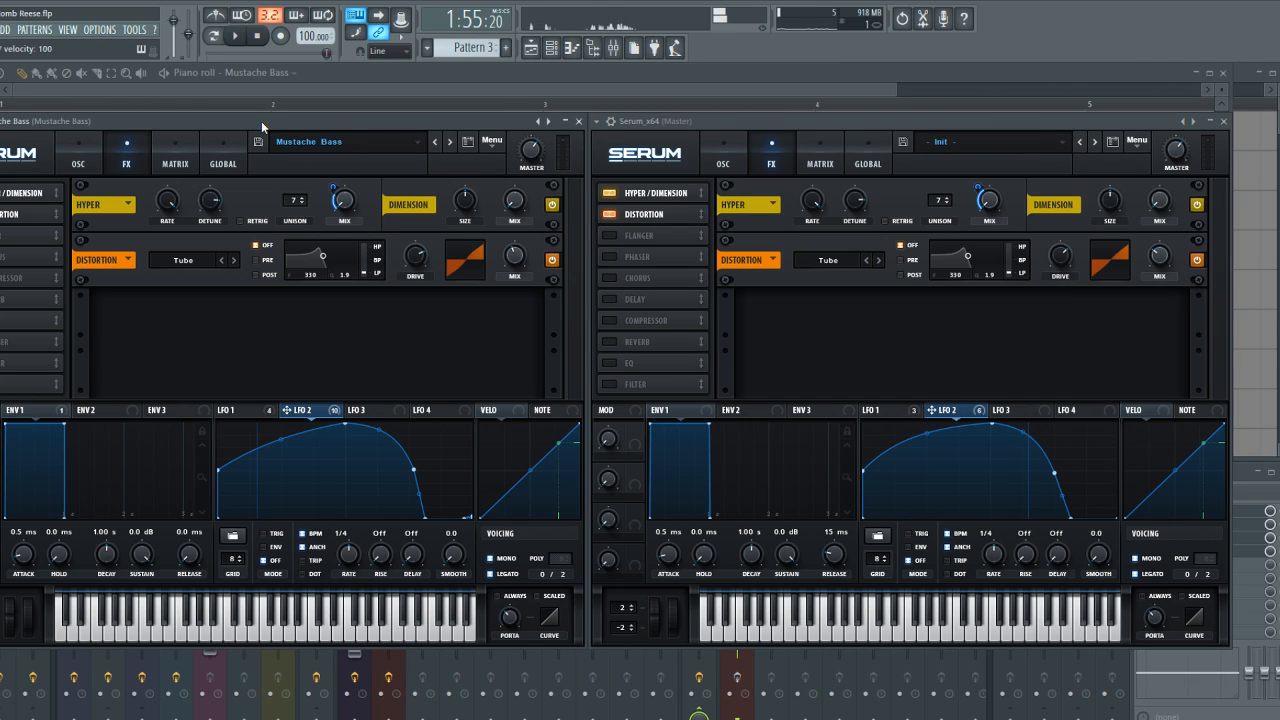
pyautogui.click(827, 118)
# Enable the filter effect in both synths, place the new instance's directly after Distortion, and compare Mustache Bass with its filter bypassed
pyautogui.click(1, 236)
pyautogui.click(607, 385)
pyautogui.moveTo(674, 384); pyautogui.dragTo(686, 232)
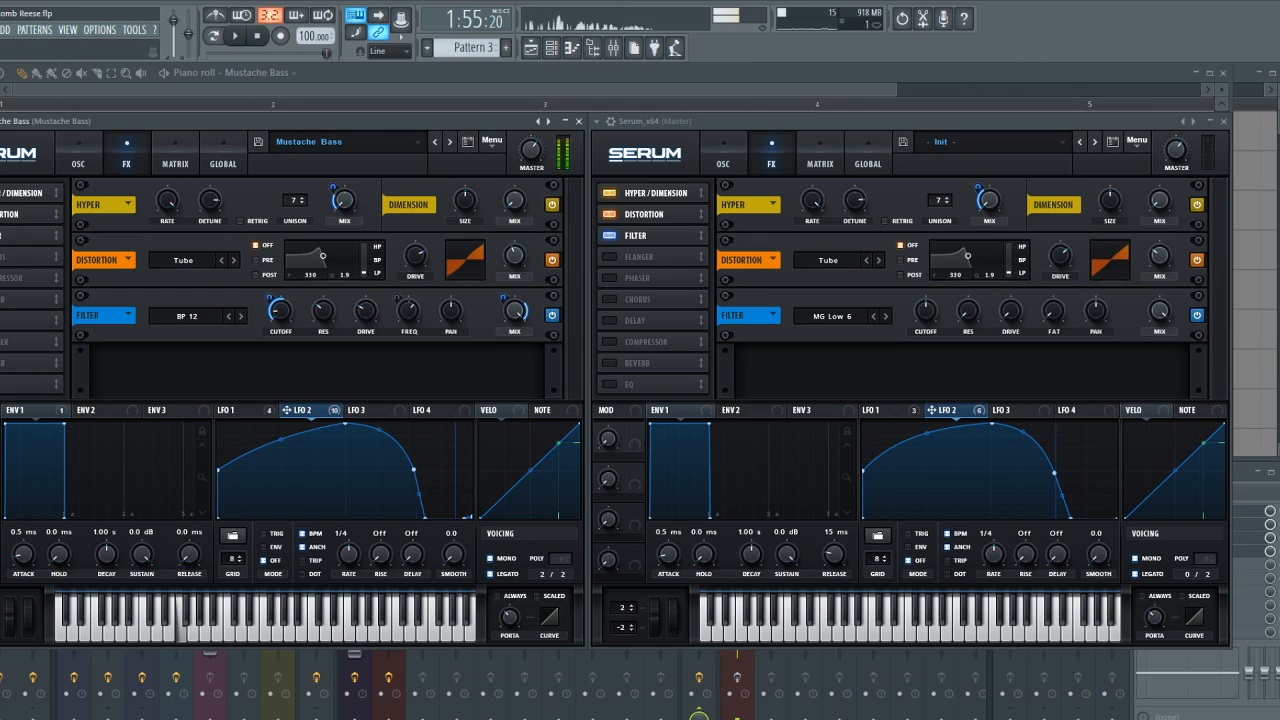
pyautogui.click(1, 236)
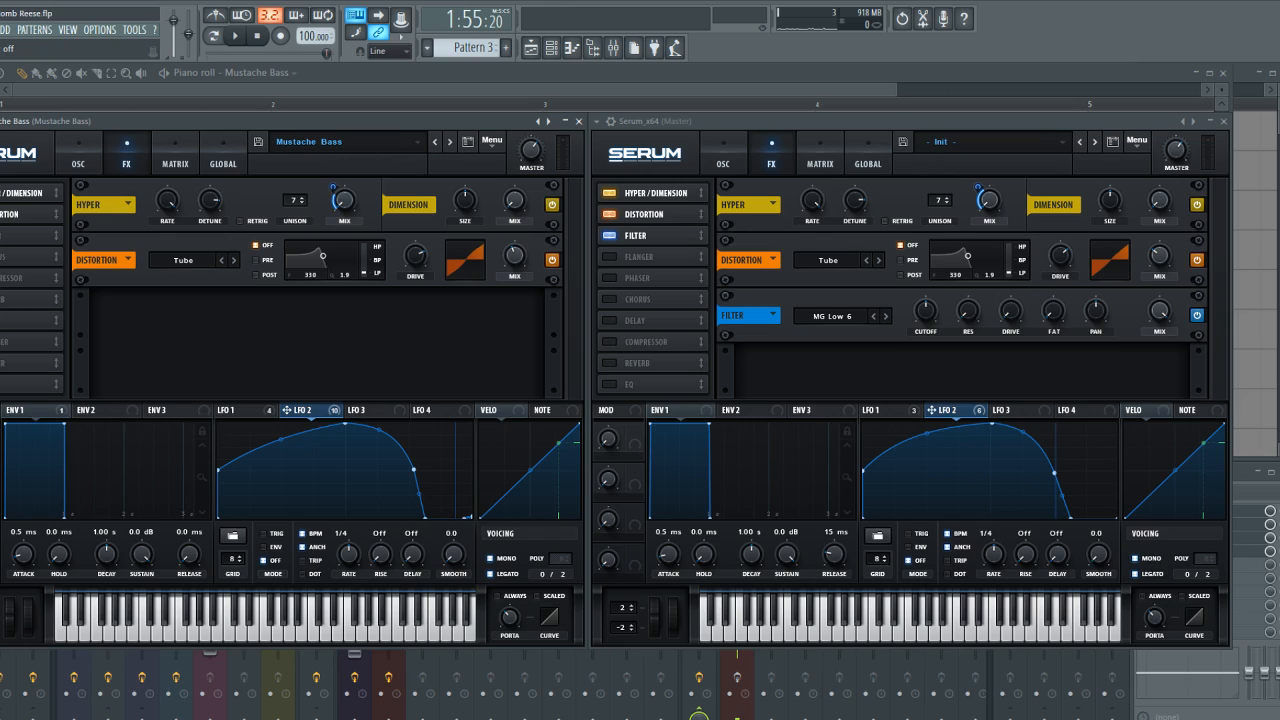
pyautogui.click(5, 235)
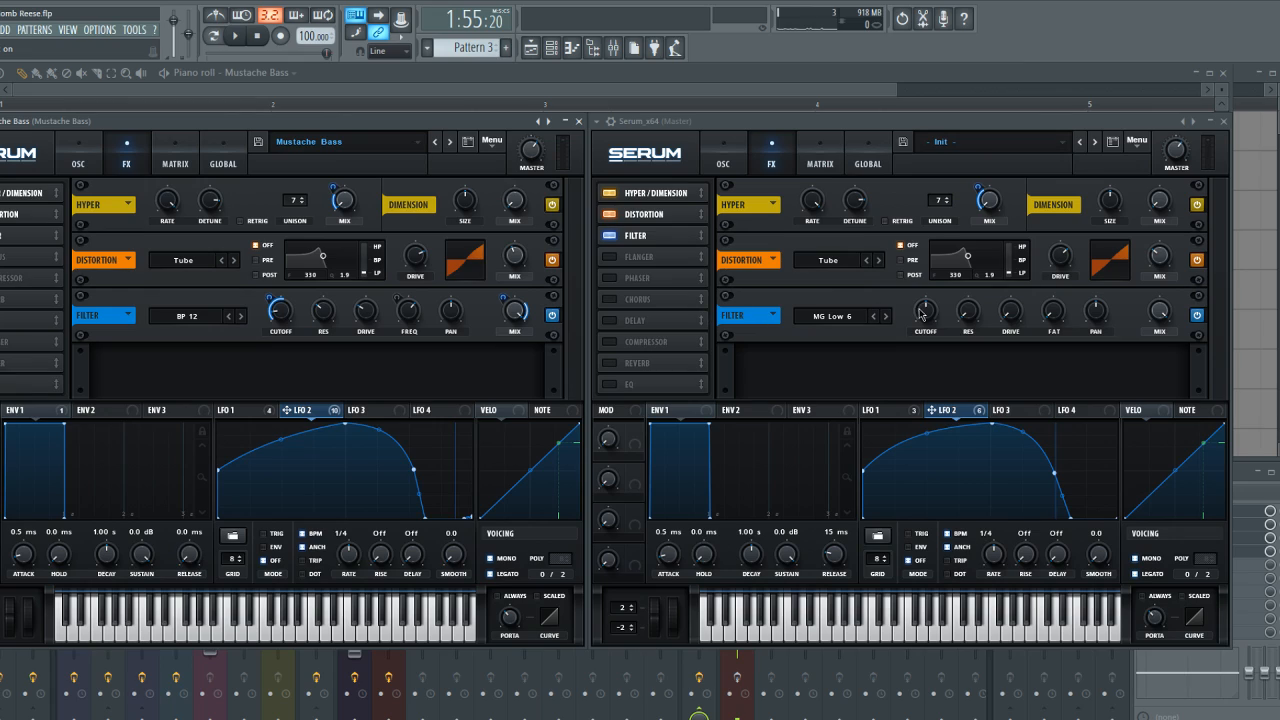
# Examine which Mustache Bass effect parameters are modulated by LFO 1 and which by LFO 2
pyautogui.click(257, 414)
pyautogui.click(316, 413)
pyautogui.click(260, 414)
pyautogui.click(292, 414)
pyautogui.click(250, 414)
pyautogui.click(316, 418)
pyautogui.click(245, 413)
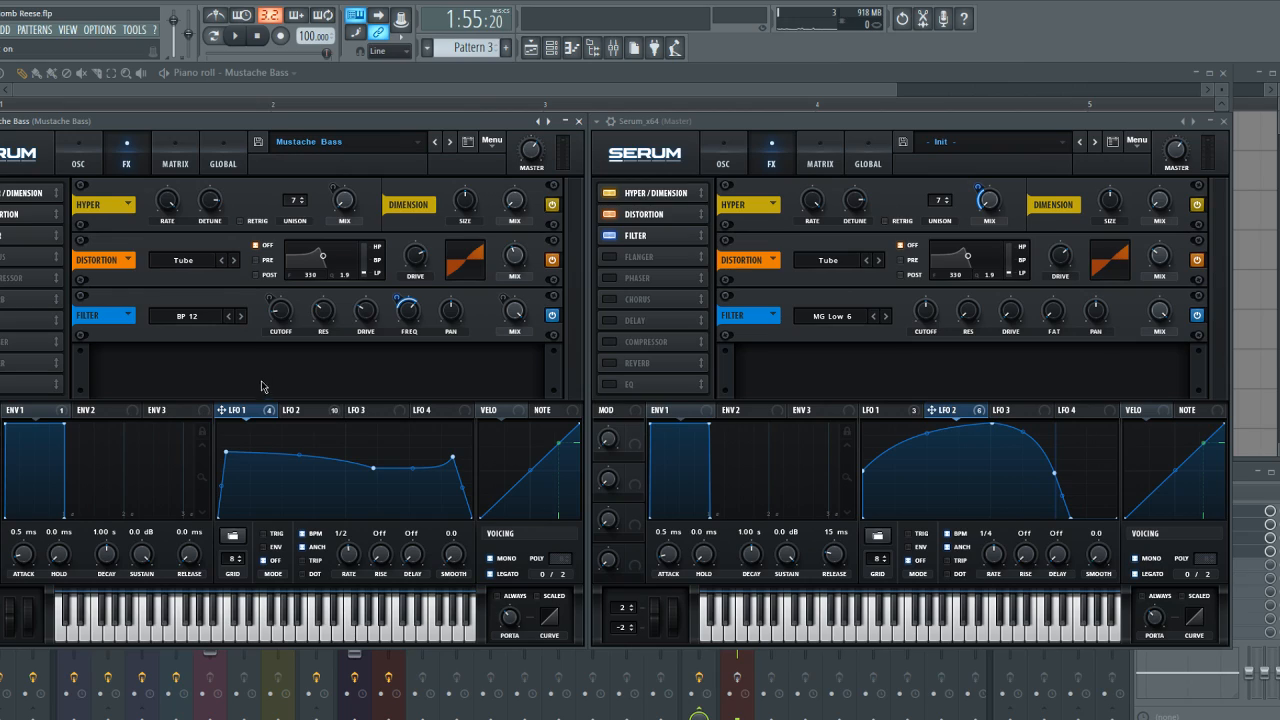
pyautogui.click(311, 417)
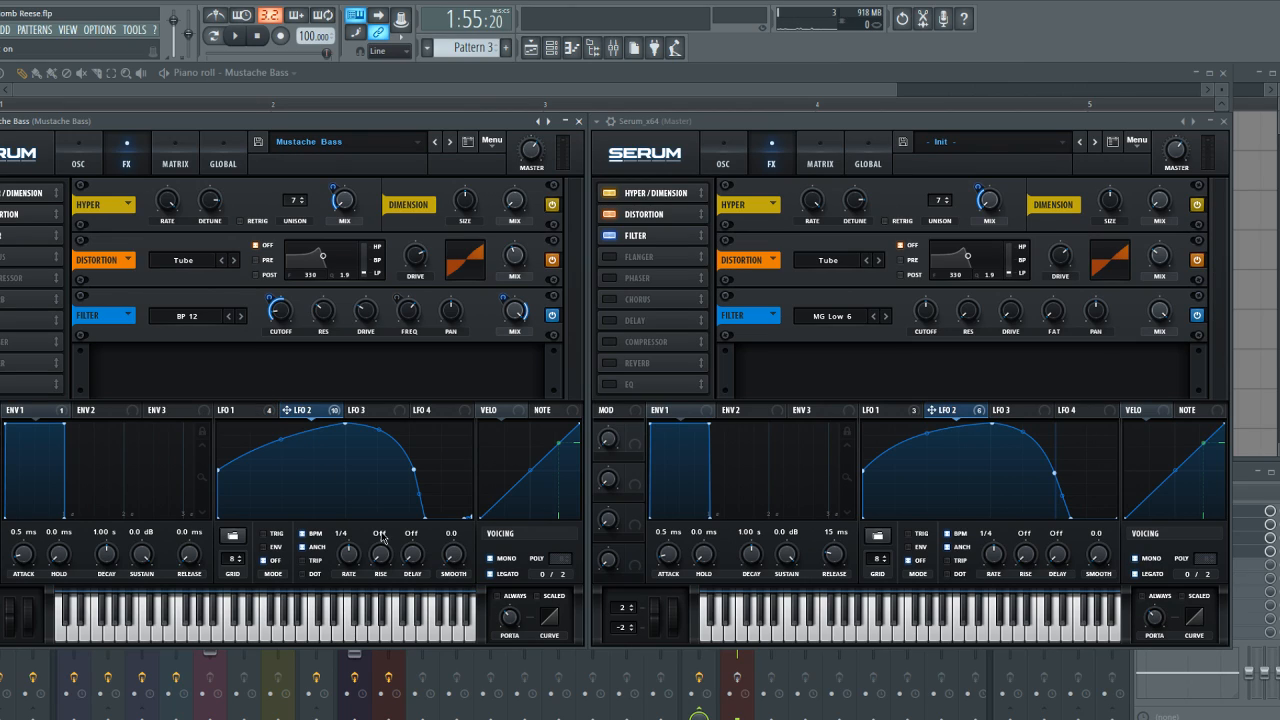
pyautogui.click(254, 412)
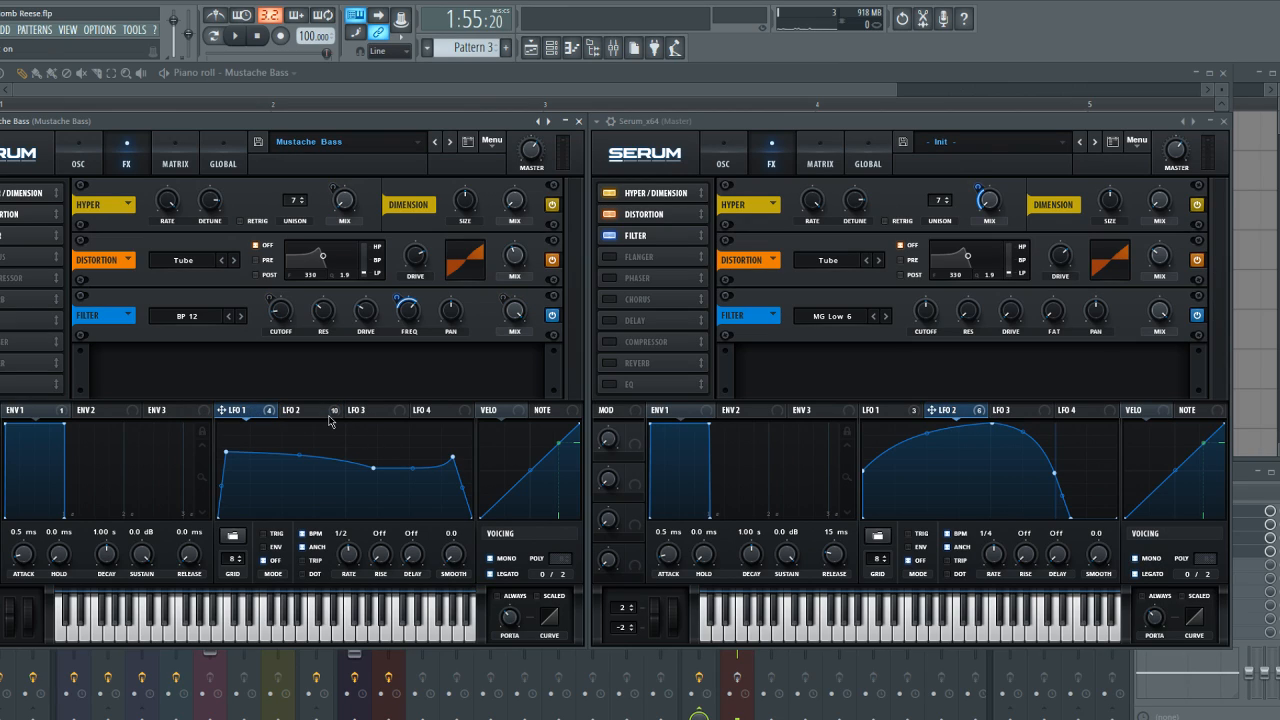
pyautogui.moveTo(330, 420)
# Set the new instance's filter effect to the BP 12 type, and reposition both synth windows so their controls are fully visible
pyautogui.click(860, 317)
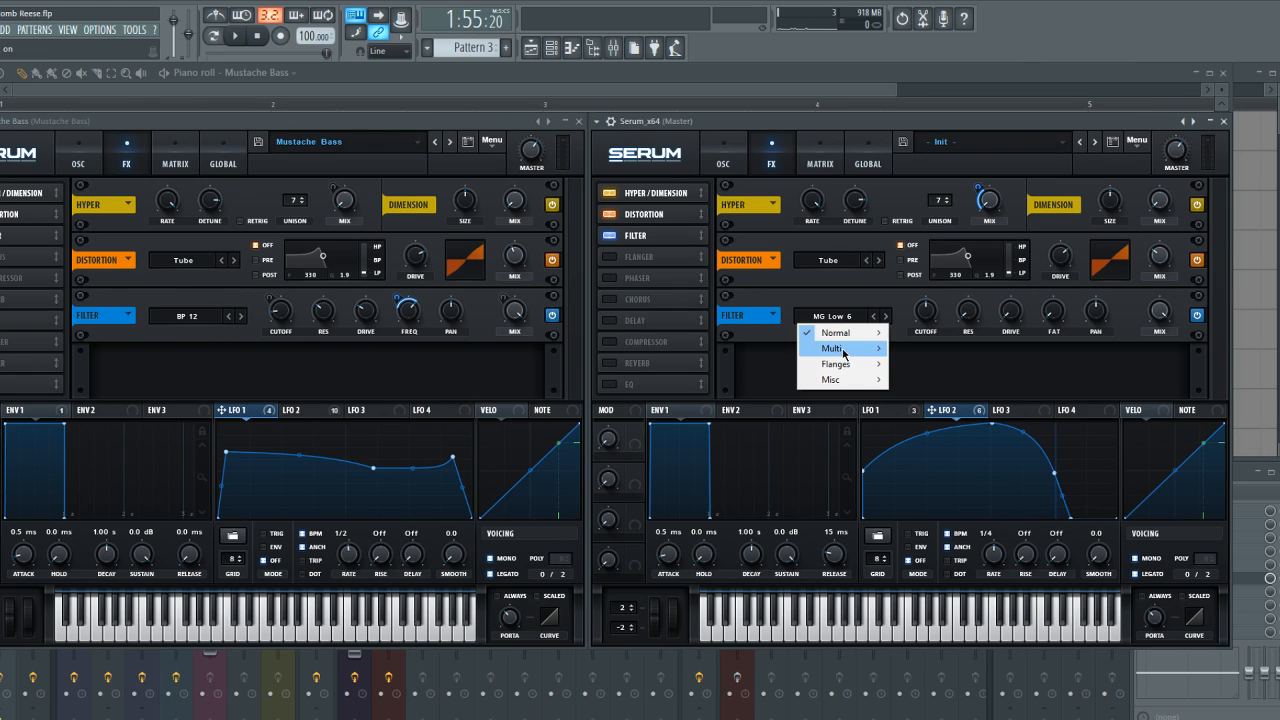
pyautogui.moveTo(845, 350)
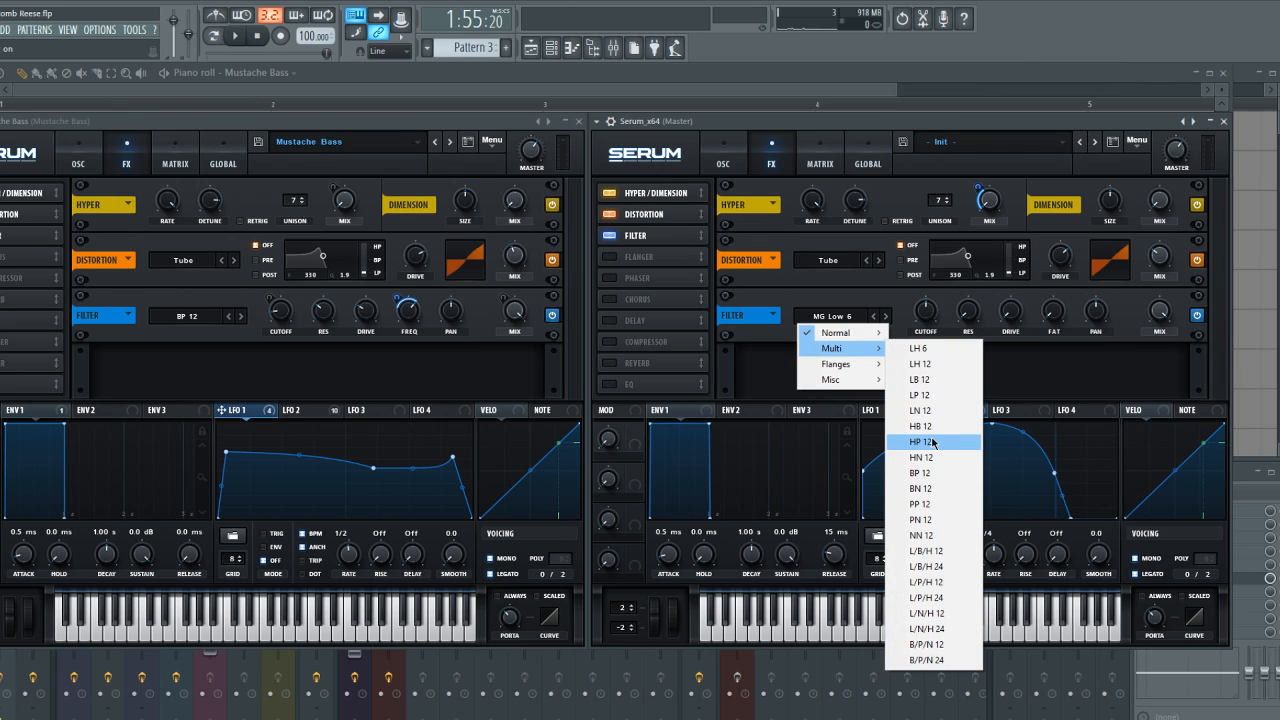
pyautogui.click(920, 473)
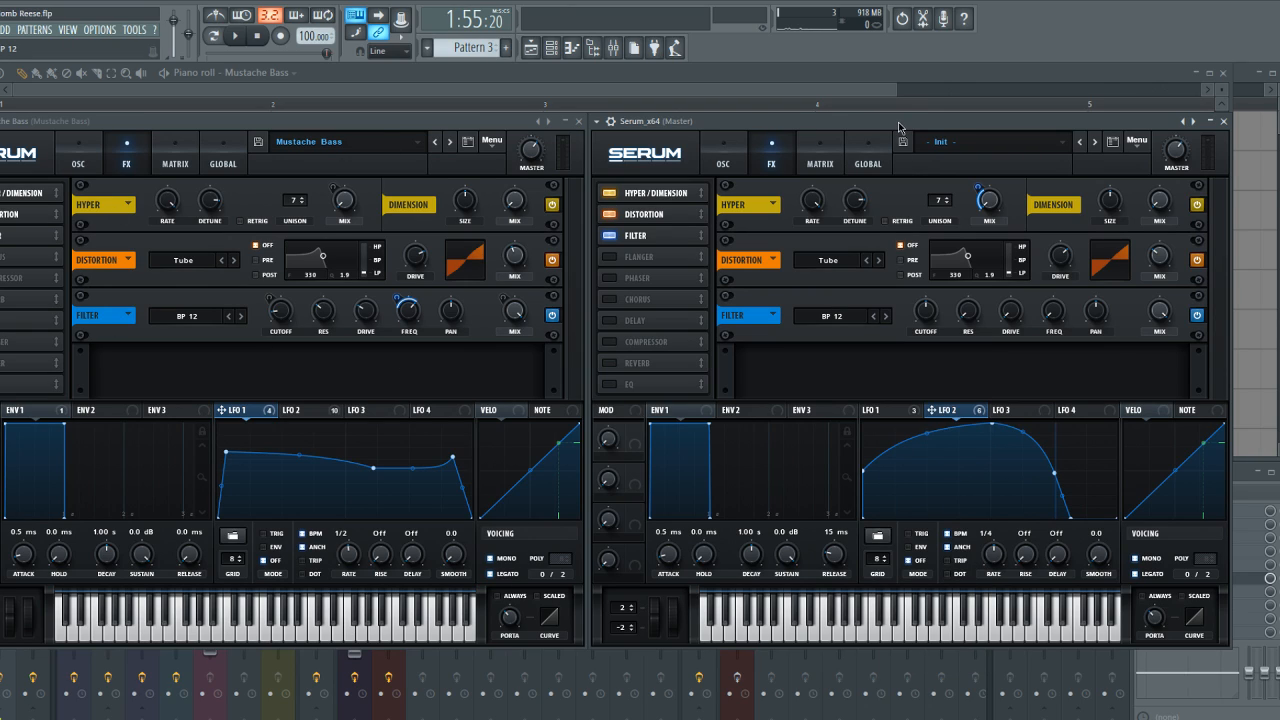
pyautogui.moveTo(883, 119); pyautogui.dragTo(931, 123)
pyautogui.moveTo(431, 120); pyautogui.dragTo(477, 123)
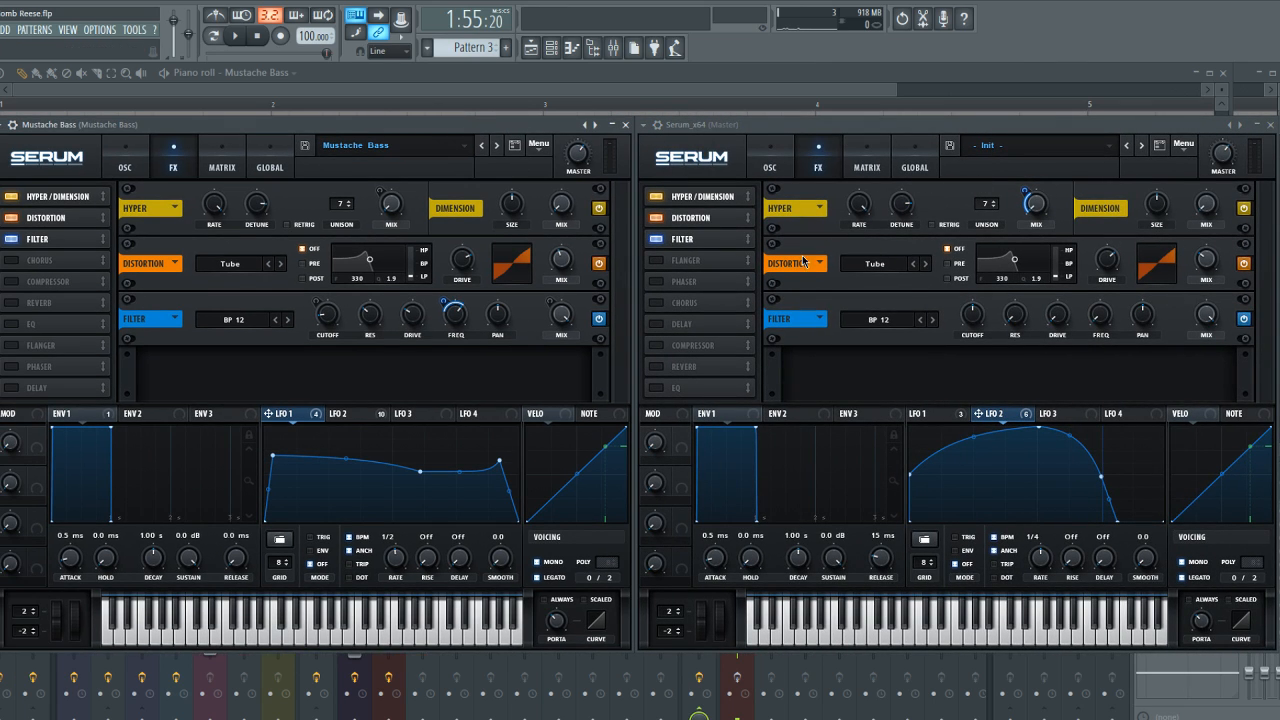
# Lower the new instance's filter-effect cutoff, modulate it with LFO 2 to match Mustache Bass, and play a test note
pyautogui.moveTo(967, 320)
pyautogui.moveTo(955, 342)
pyautogui.mouseDown()
pyautogui.moveTo(977, 298)
pyautogui.moveTo(964, 344)
pyautogui.mouseUp()
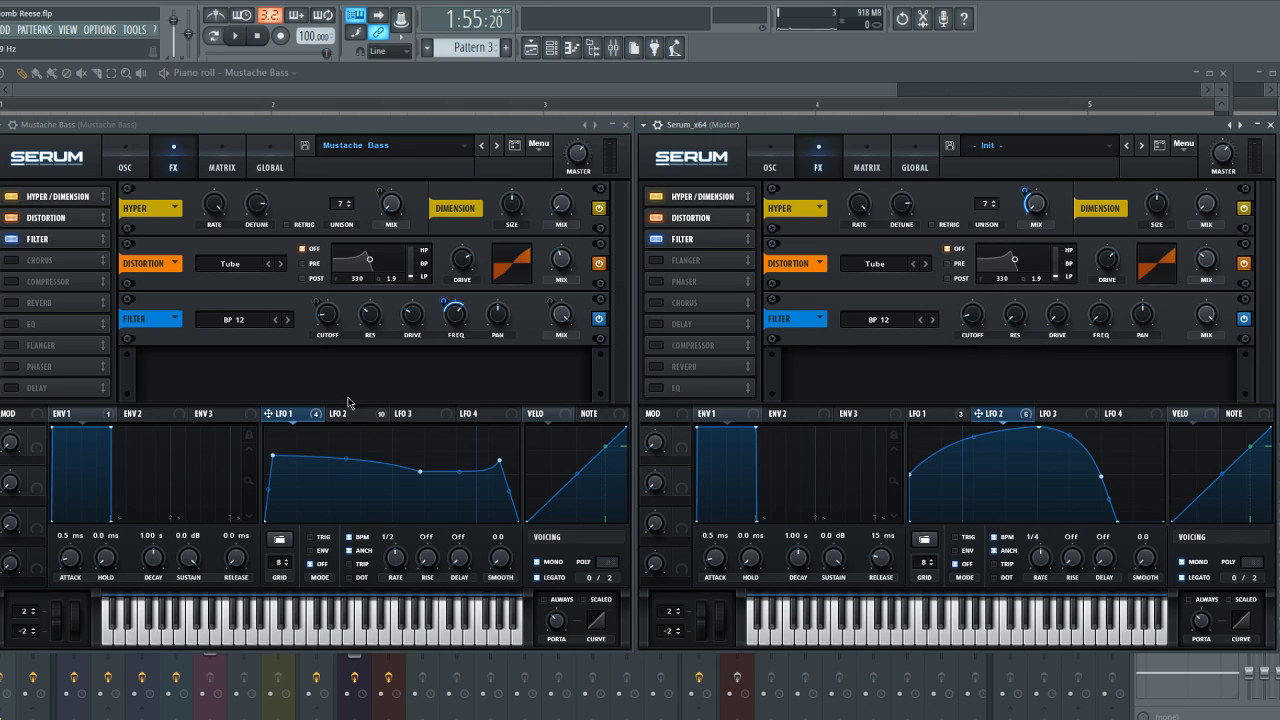
pyautogui.click(350, 418)
pyautogui.click(983, 314)
pyautogui.moveTo(983, 314); pyautogui.dragTo(976, 270)
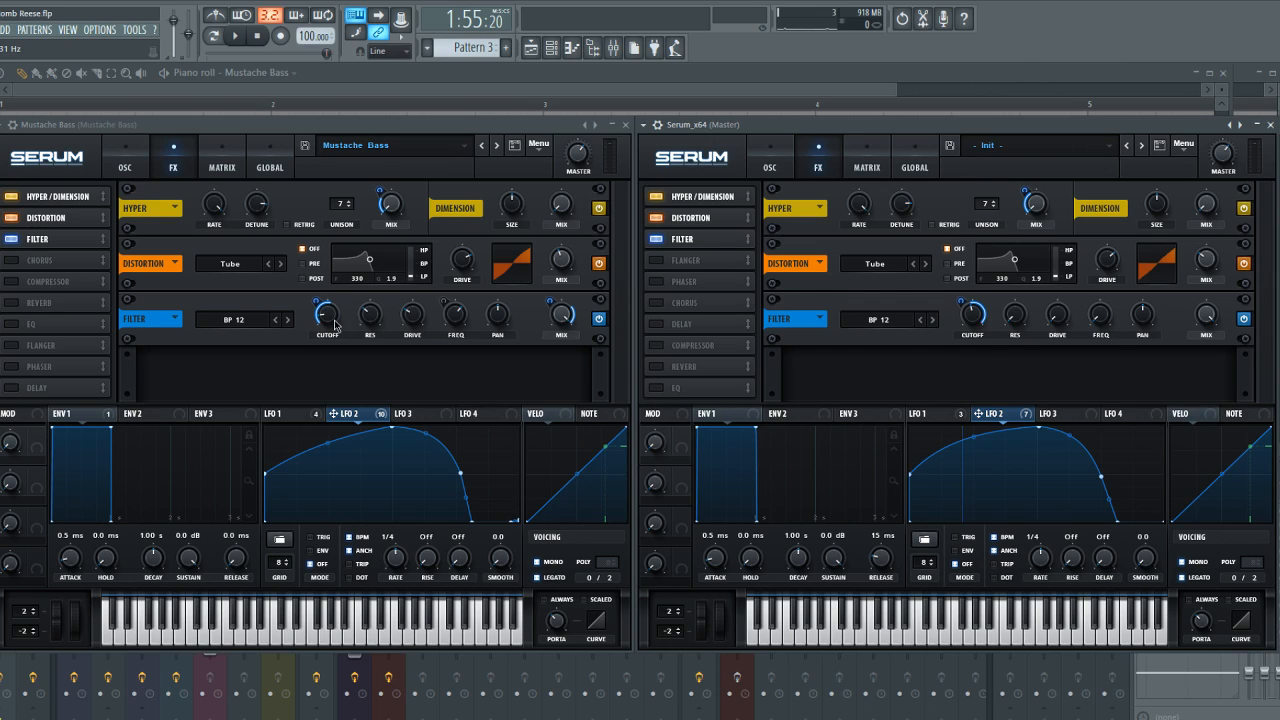
pyautogui.moveTo(978, 316)
pyautogui.moveTo(980, 322); pyautogui.dragTo(957, 352)
pyautogui.press('v')
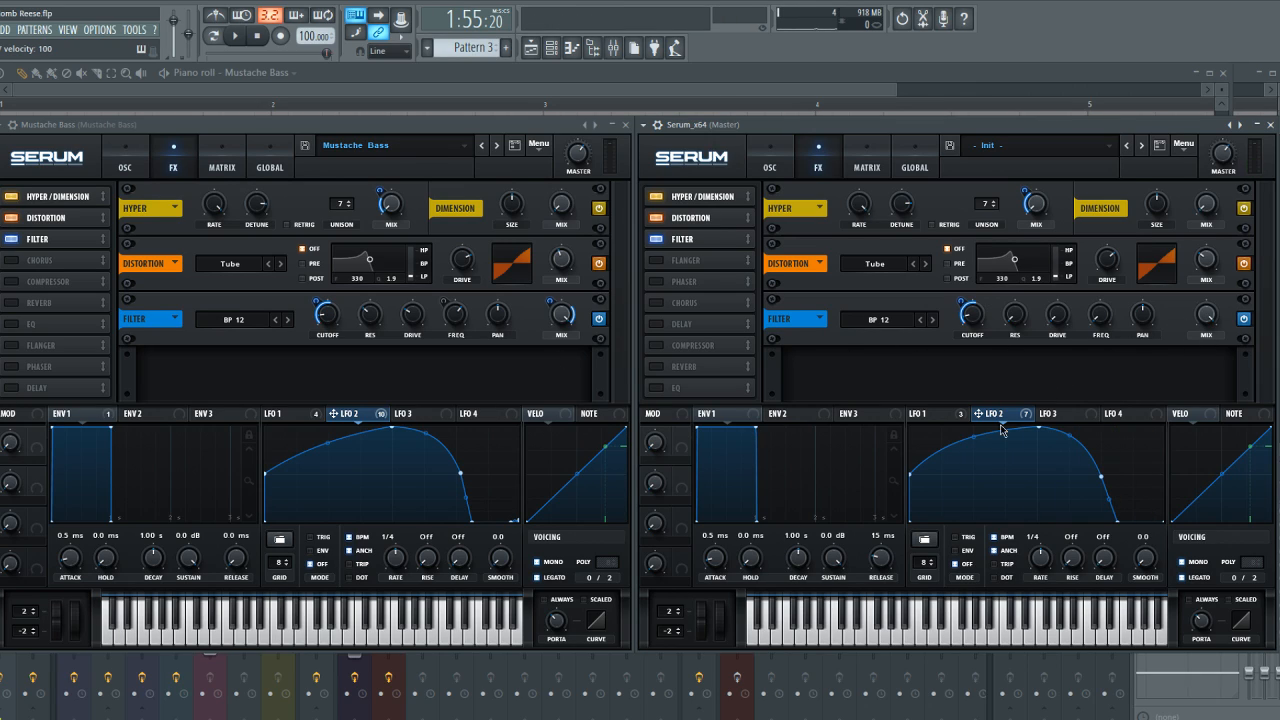
# Modulate the new instance's filter-effect mix with LFO 2 at an amount of -42, and adjust the filter effect's drive
pyautogui.moveTo(1005, 417)
pyautogui.mouseDown()
pyautogui.moveTo(1209, 340)
pyautogui.moveTo(1207, 318)
pyautogui.mouseUp()
pyautogui.click(565, 316)
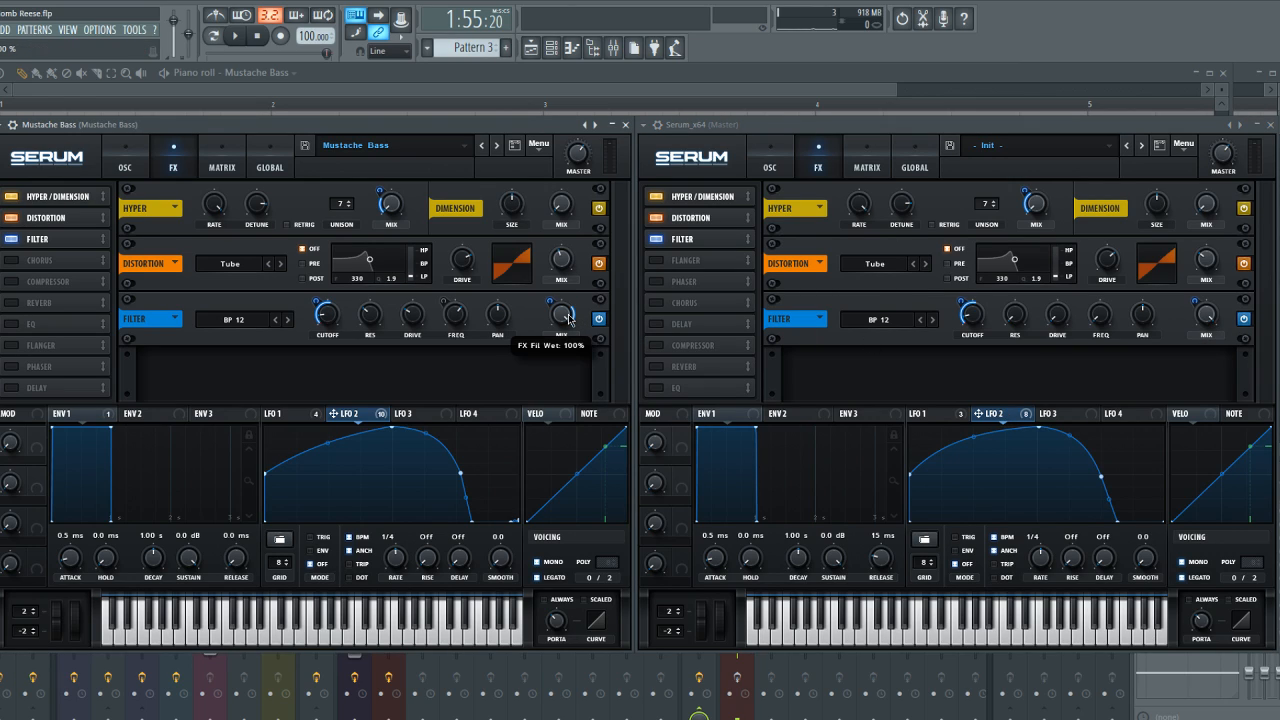
pyautogui.moveTo(1208, 322); pyautogui.dragTo(1189, 326)
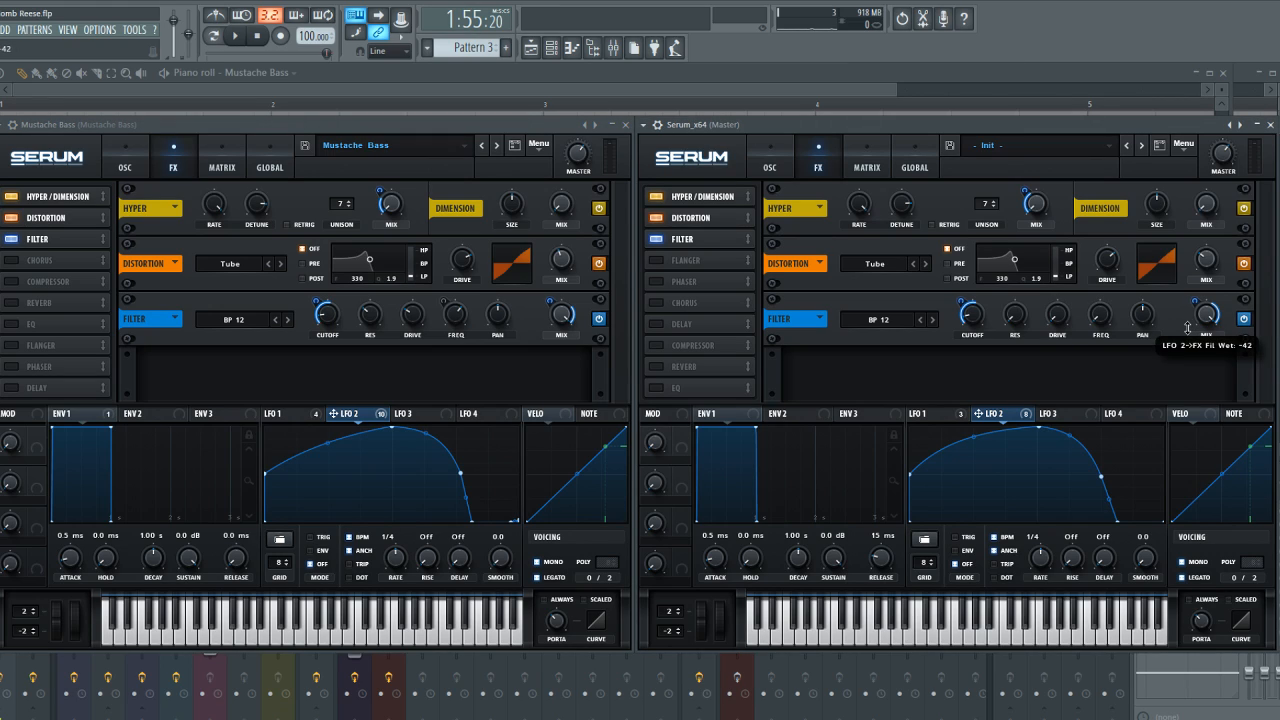
pyautogui.press('n')
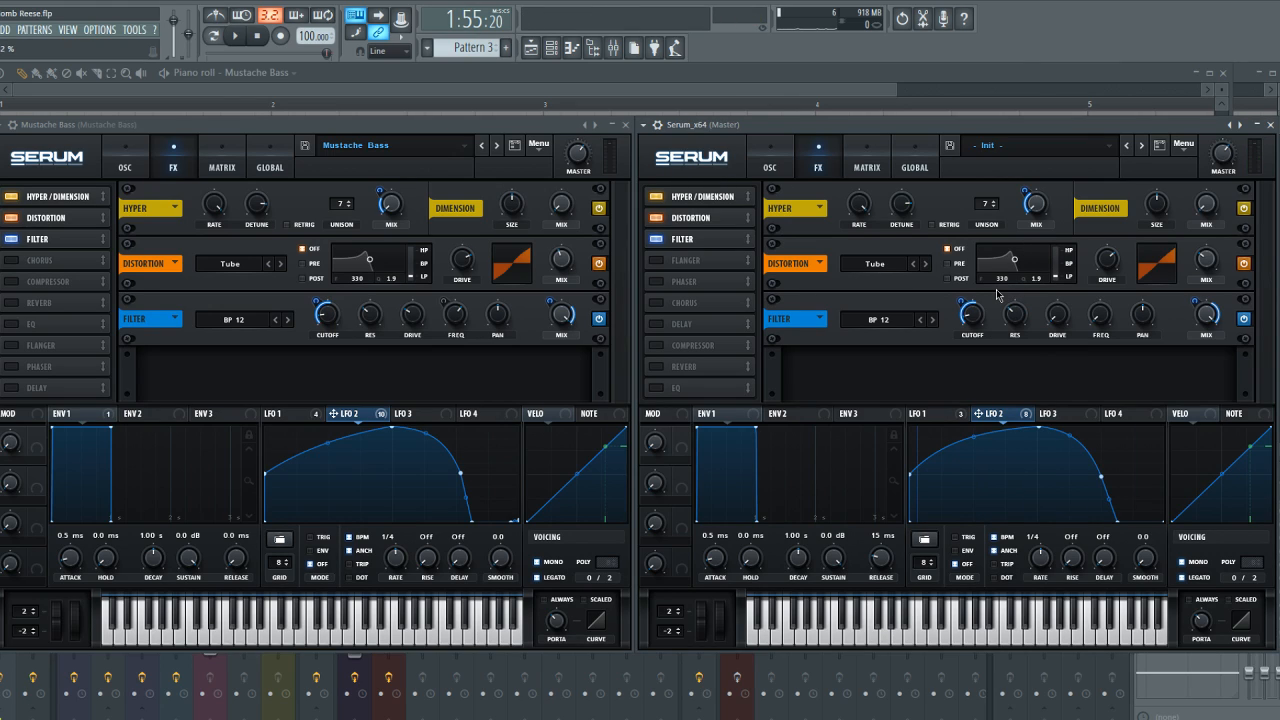
pyautogui.moveTo(1056, 319); pyautogui.dragTo(1055, 277)
# Try a peak EQ band in the new instance at gains of 19.8 and 2.3 dB, and disable the EQ
pyautogui.click(656, 388)
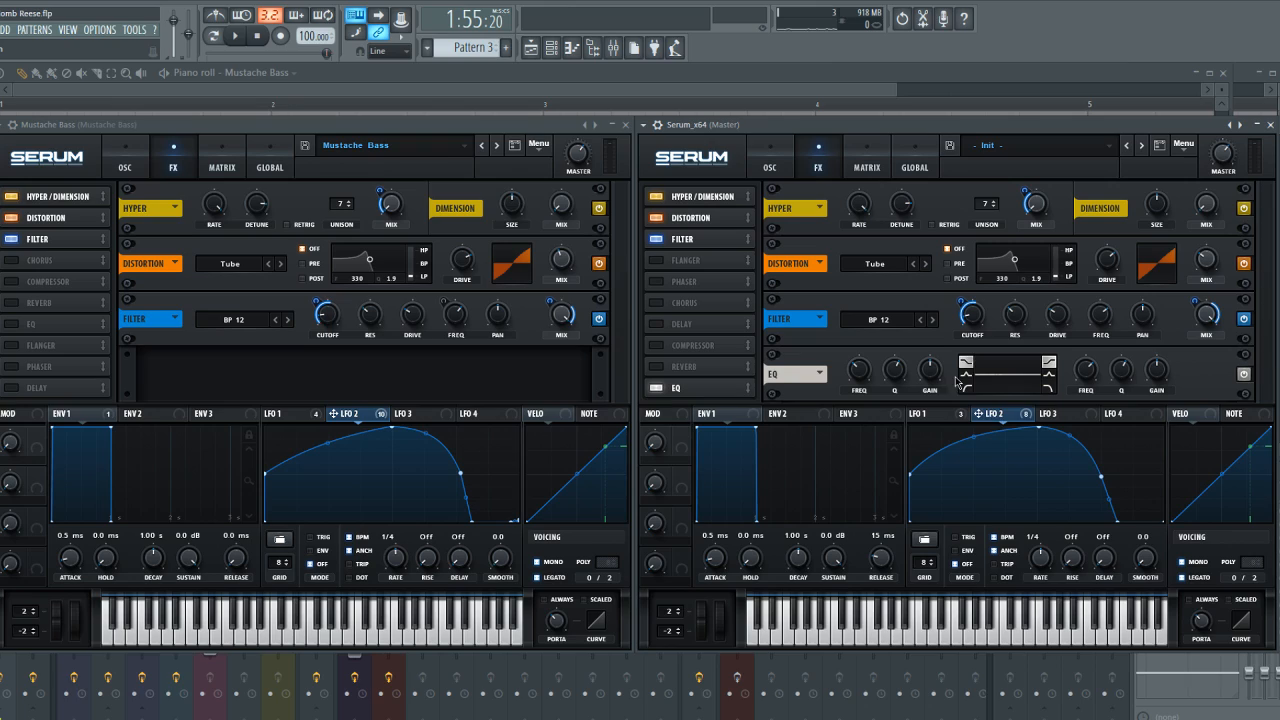
pyautogui.click(965, 378)
pyautogui.moveTo(937, 376); pyautogui.dragTo(957, 331)
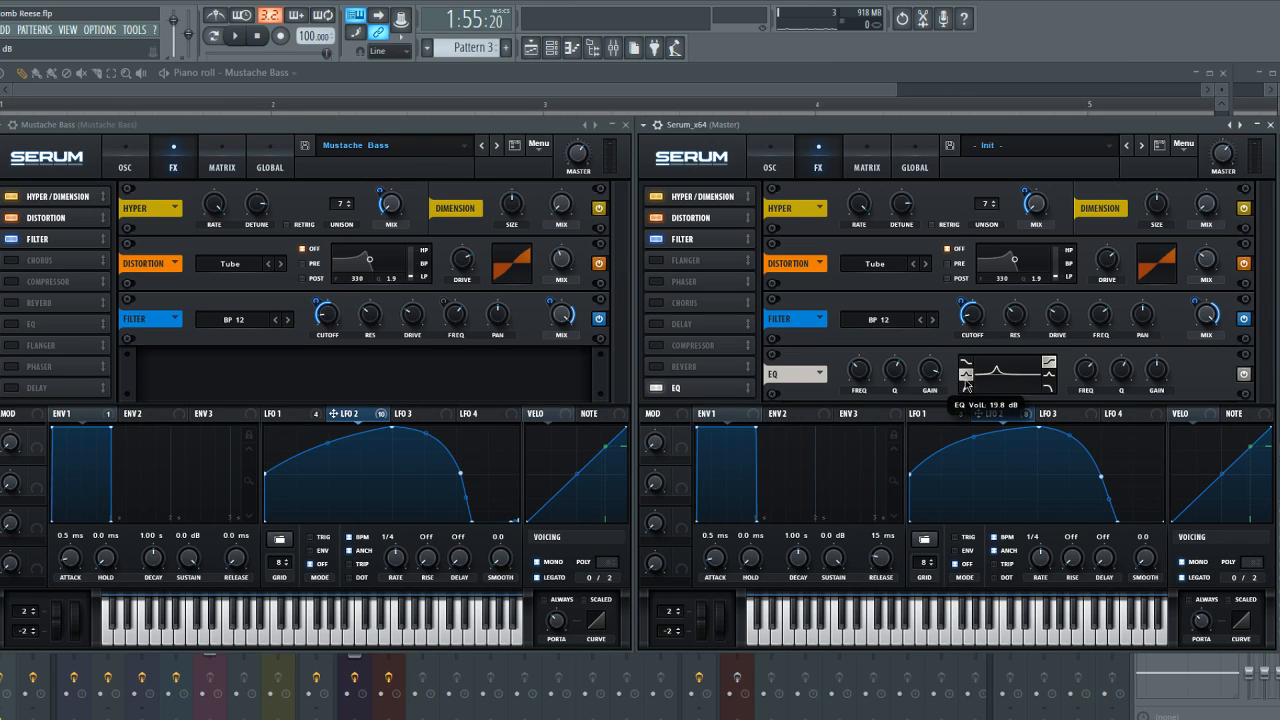
pyautogui.moveTo(930, 372); pyautogui.dragTo(931, 390)
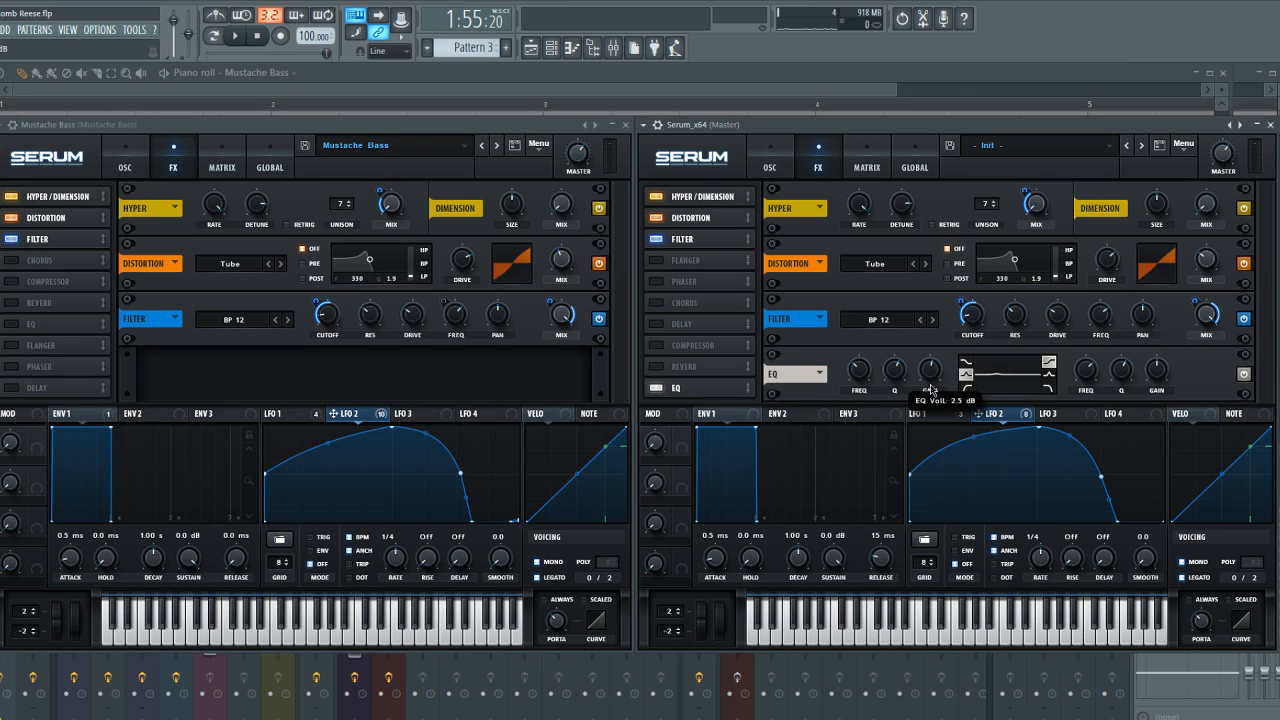
pyautogui.click(656, 388)
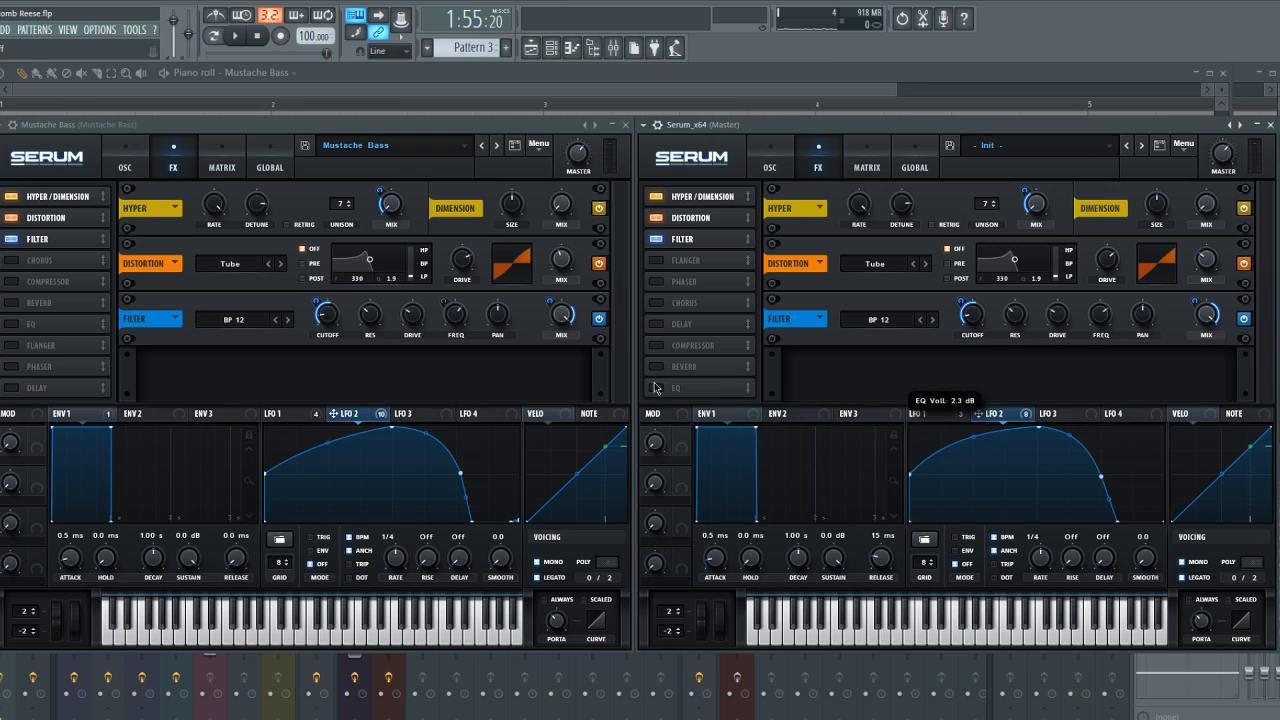
# Modulate the new instance's filter-effect frequency with LFO 1 at an amount of -41 to match Mustache Bass
pyautogui.click(291, 410)
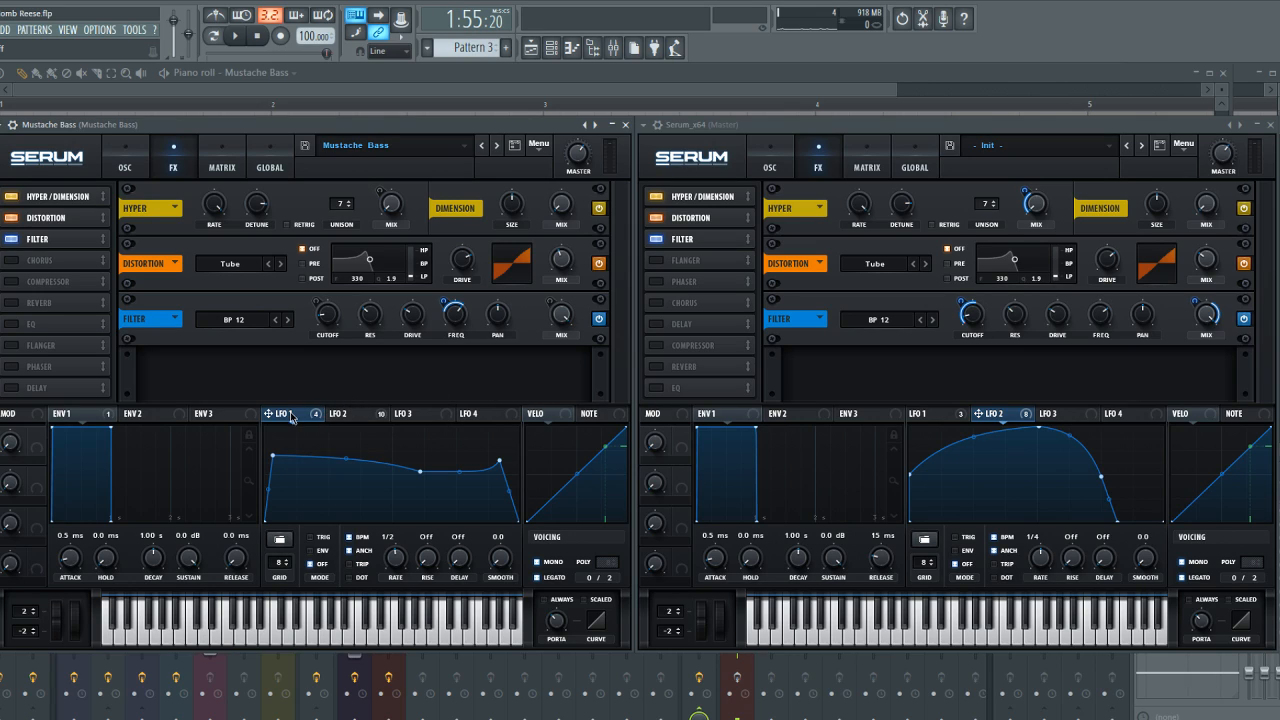
pyautogui.click(1099, 318)
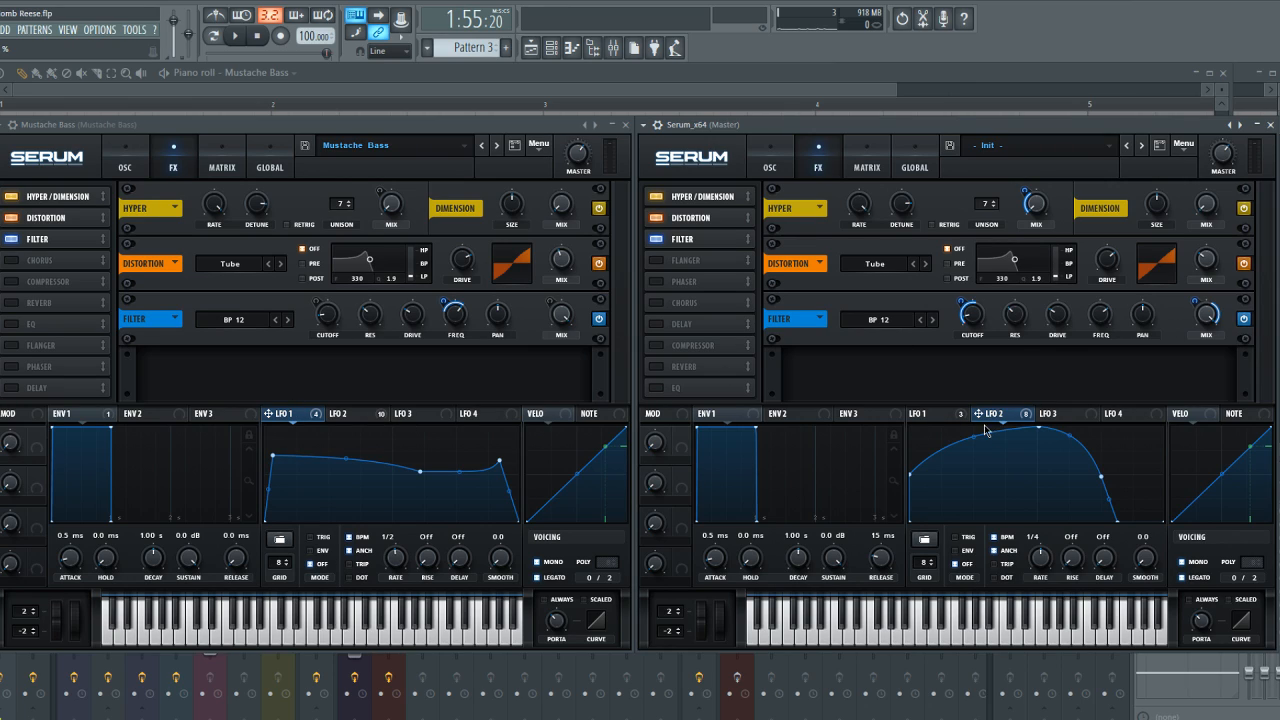
pyautogui.click(948, 414)
pyautogui.moveTo(1104, 325); pyautogui.dragTo(1074, 347)
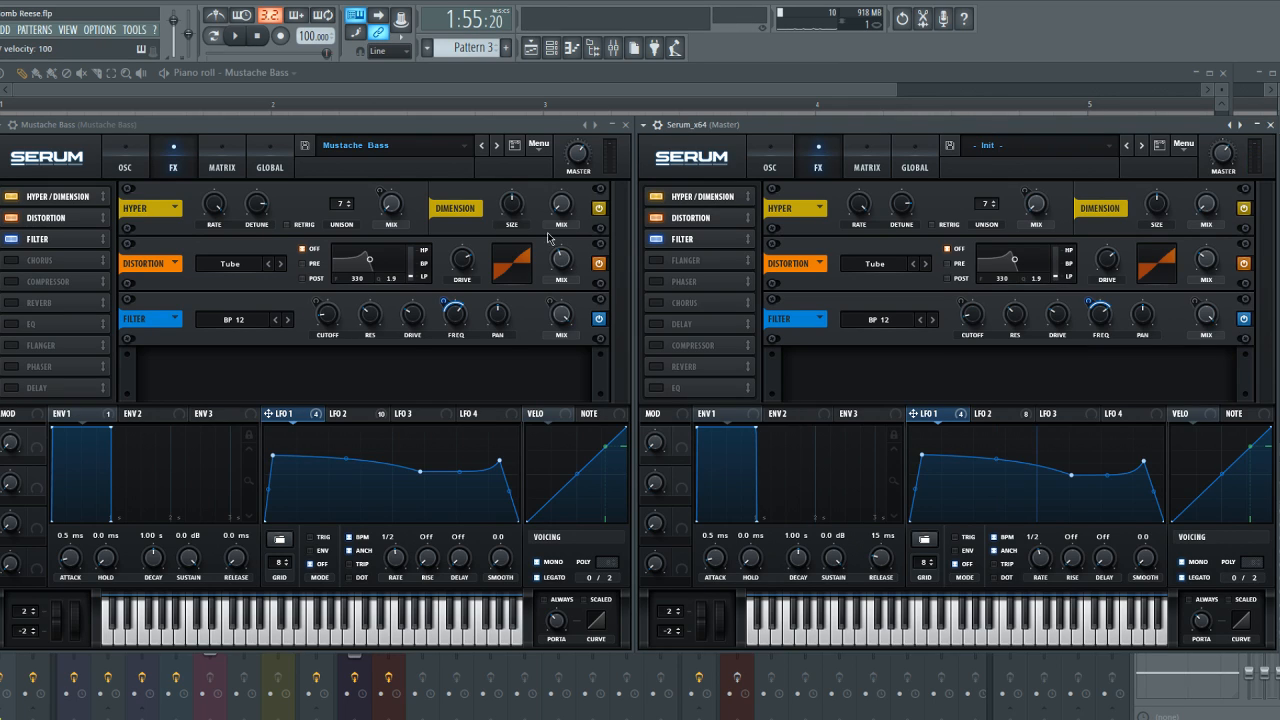
# Enable Direct Out for the new instance's sub oscillator to match Mustache Bass, and return both instances to their effects pages
pyautogui.click(763, 161)
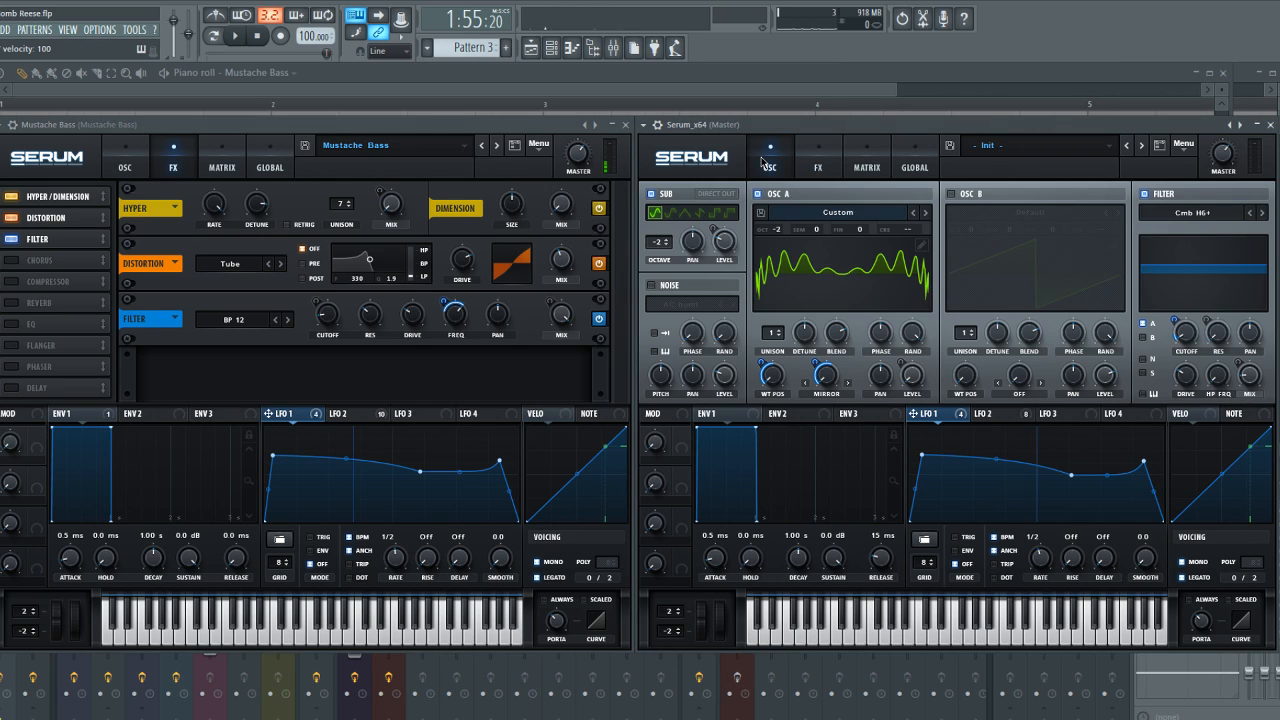
pyautogui.click(126, 162)
pyautogui.click(716, 194)
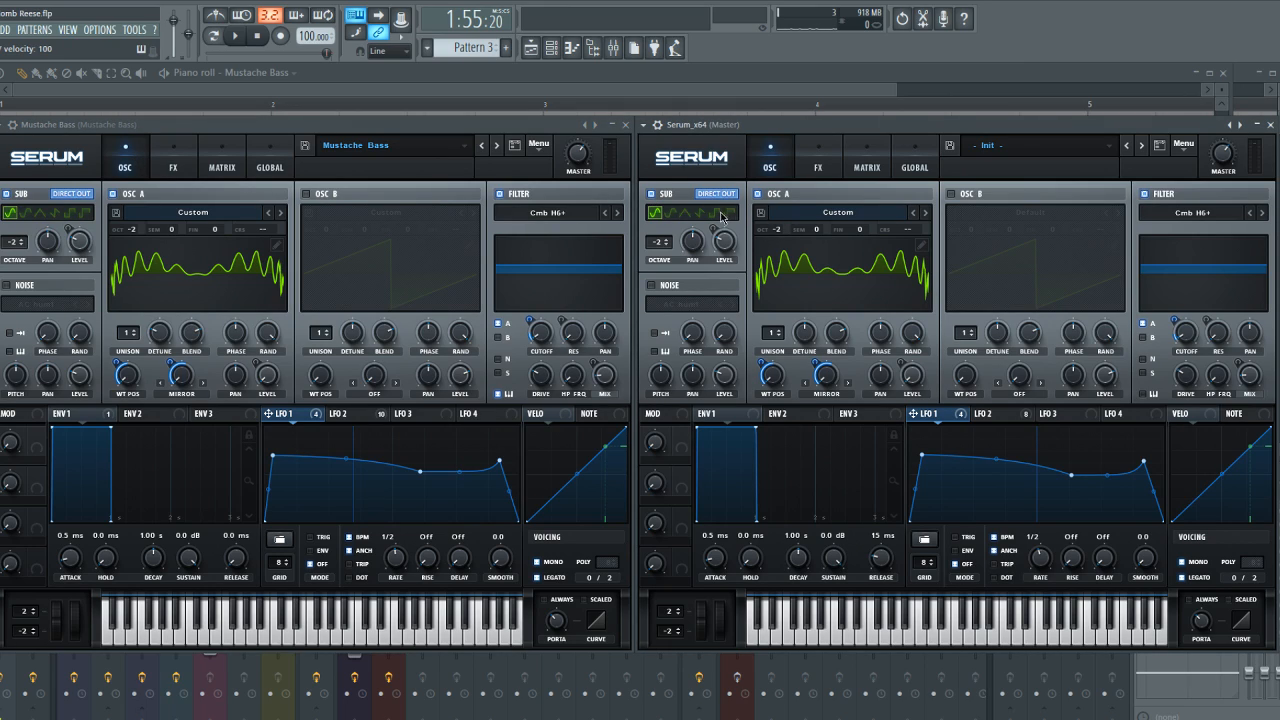
pyautogui.click(818, 162)
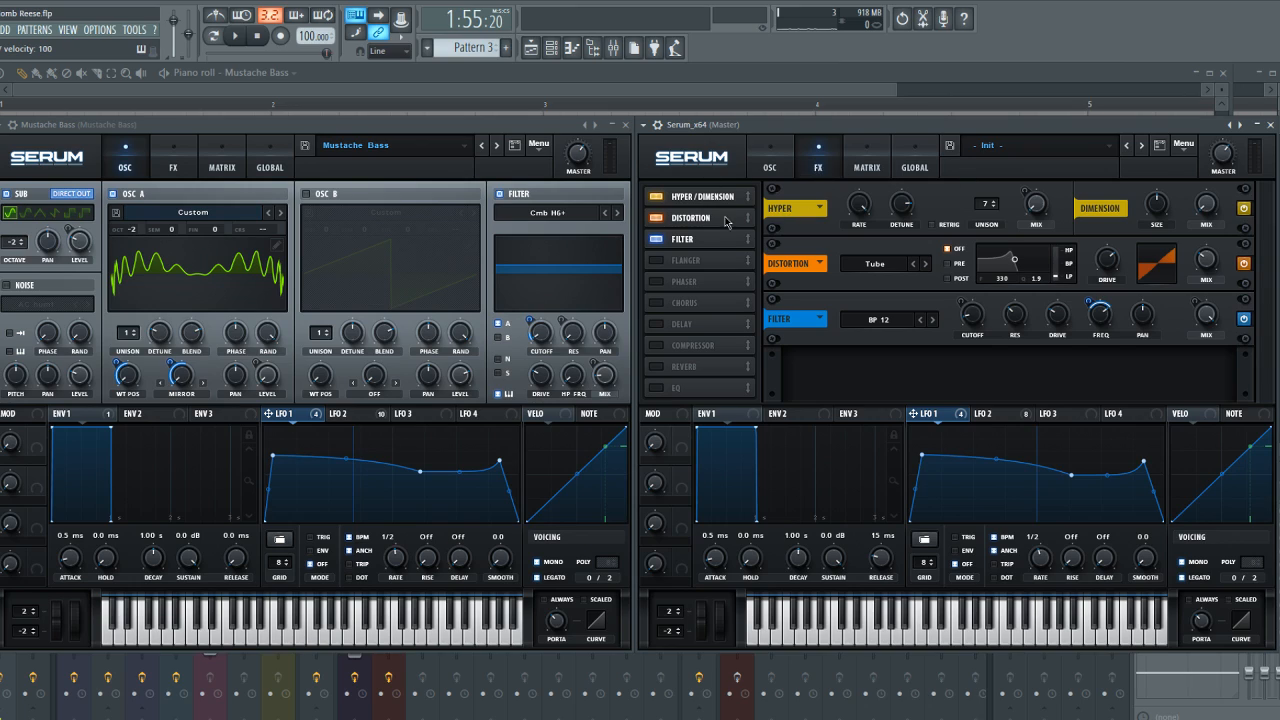
pyautogui.click(790, 162)
pyautogui.click(818, 162)
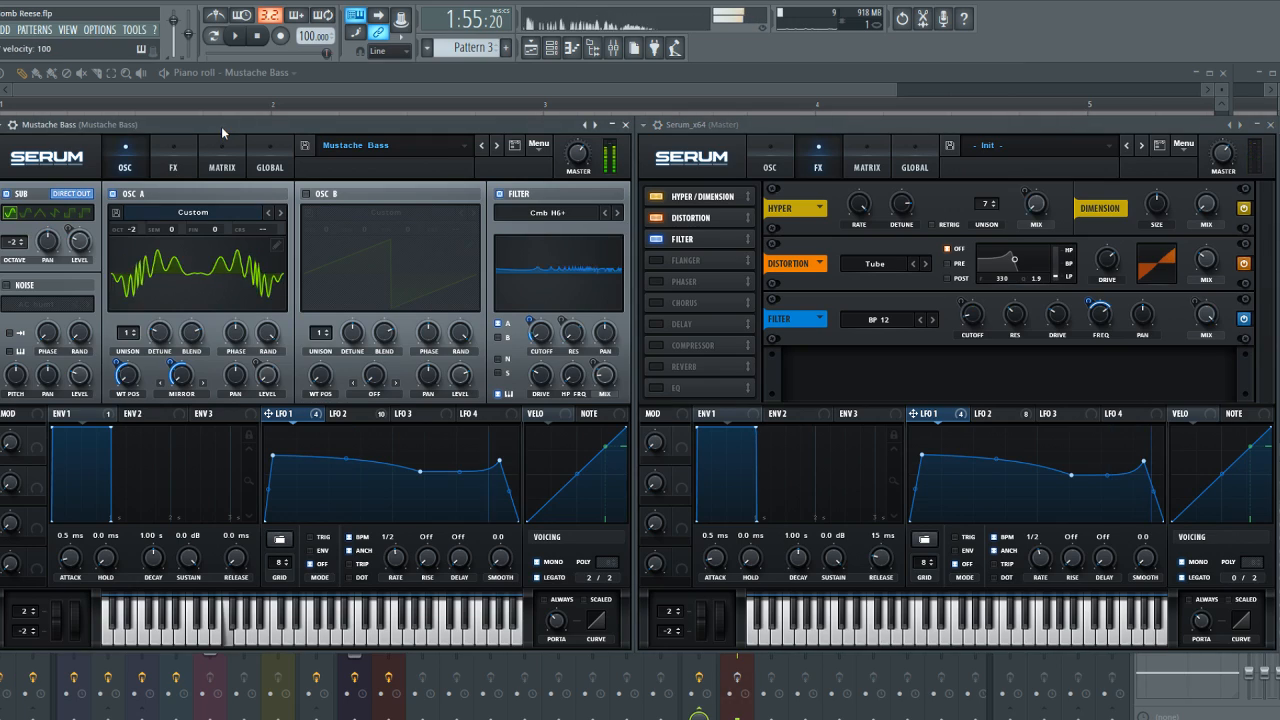
pyautogui.click(188, 162)
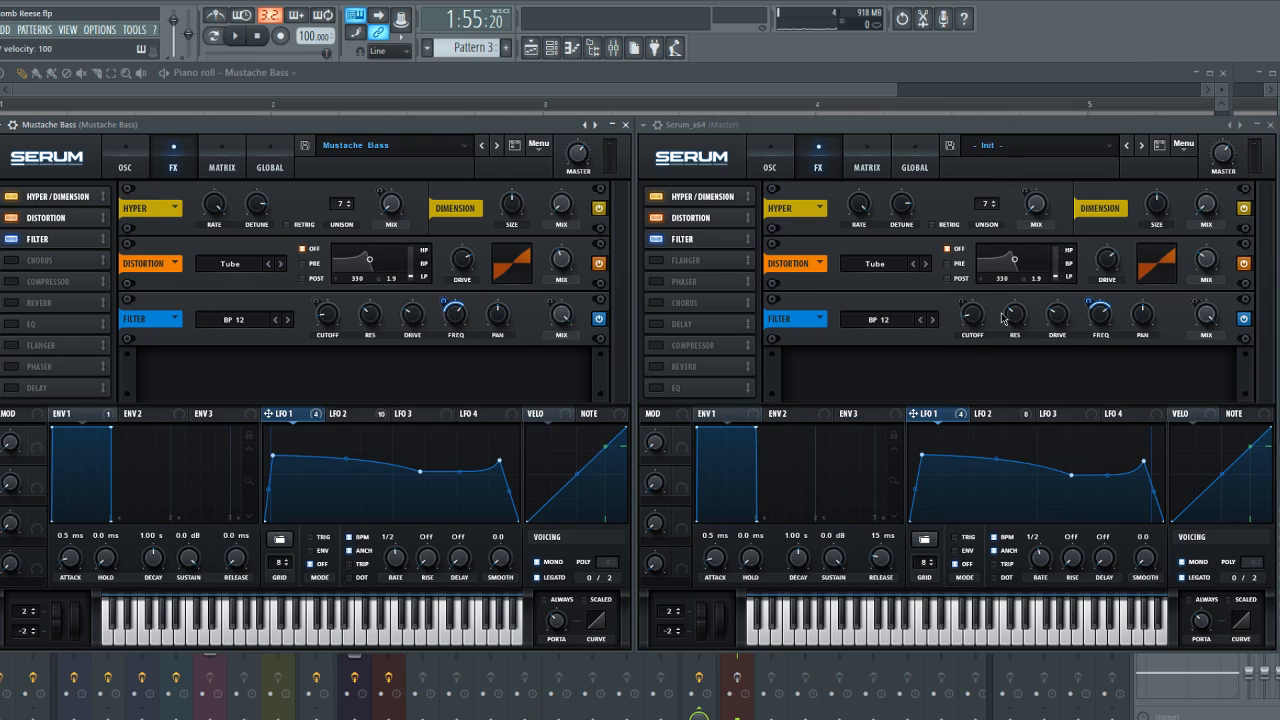
# Check the new instance's filter-effect modulation and cutoff, and play test notes on both instances to compare them
pyautogui.moveTo(1096, 306)
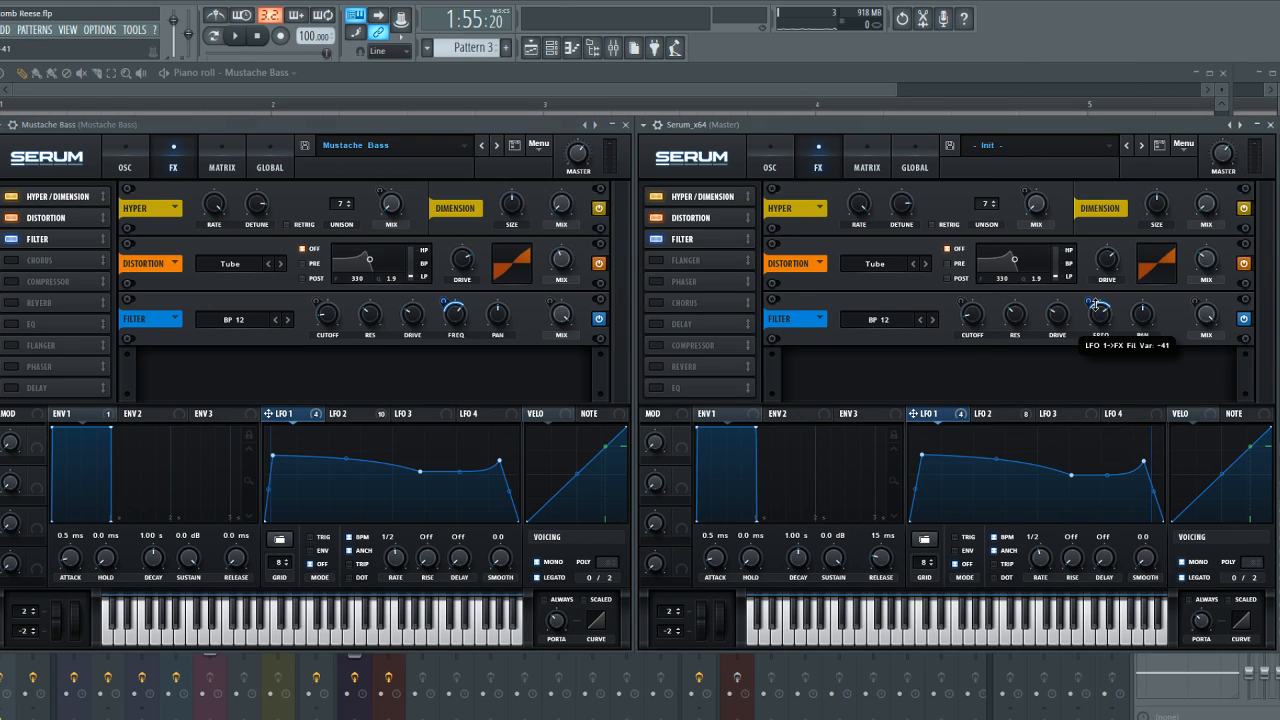
pyautogui.moveTo(976, 322)
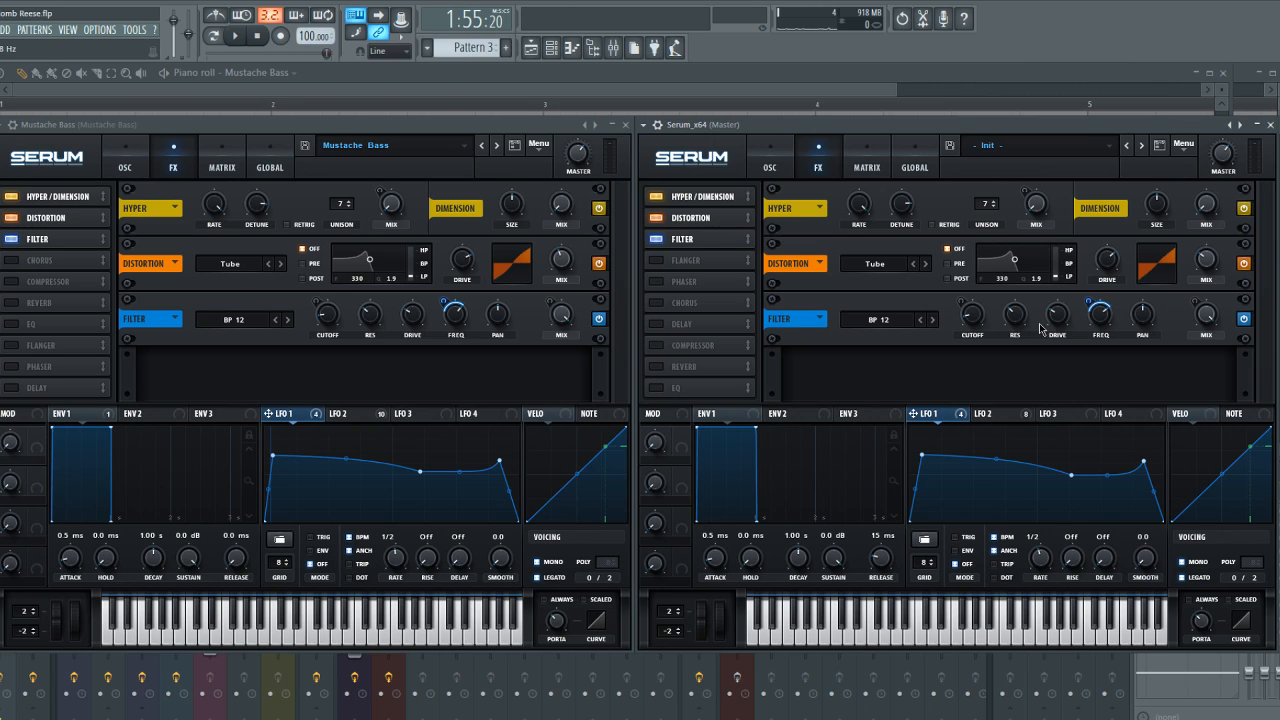
pyautogui.press('z')
pyautogui.click(320, 130)
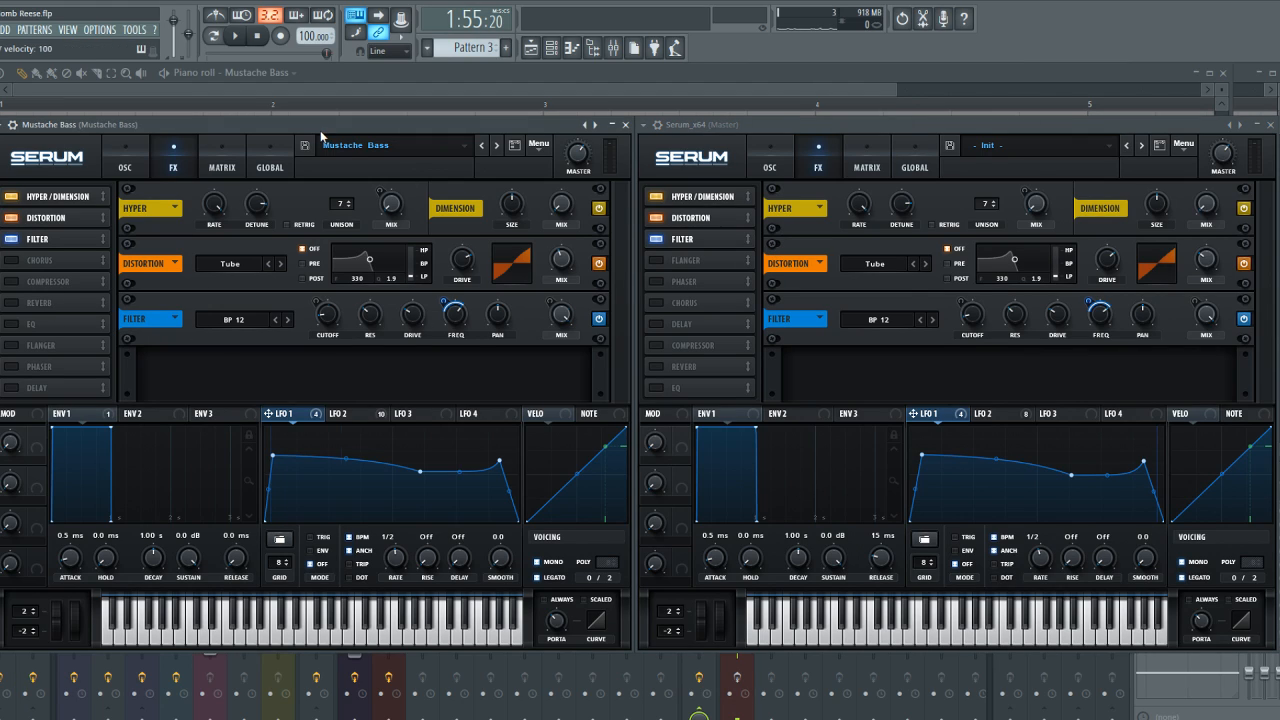
pyautogui.click(948, 118)
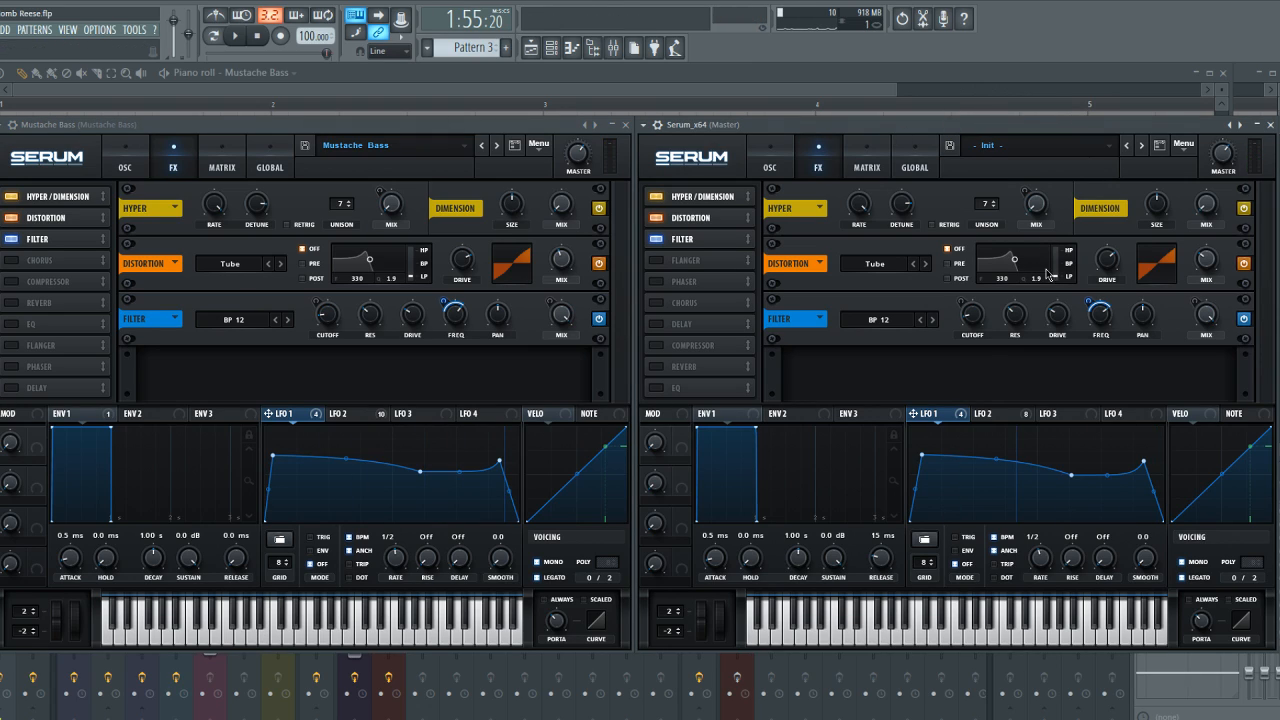
# Enable the chorus in both instances, place the new one after the filter, match its delay and depth, and toggle it to compare
pyautogui.click(12, 262)
pyautogui.click(657, 306)
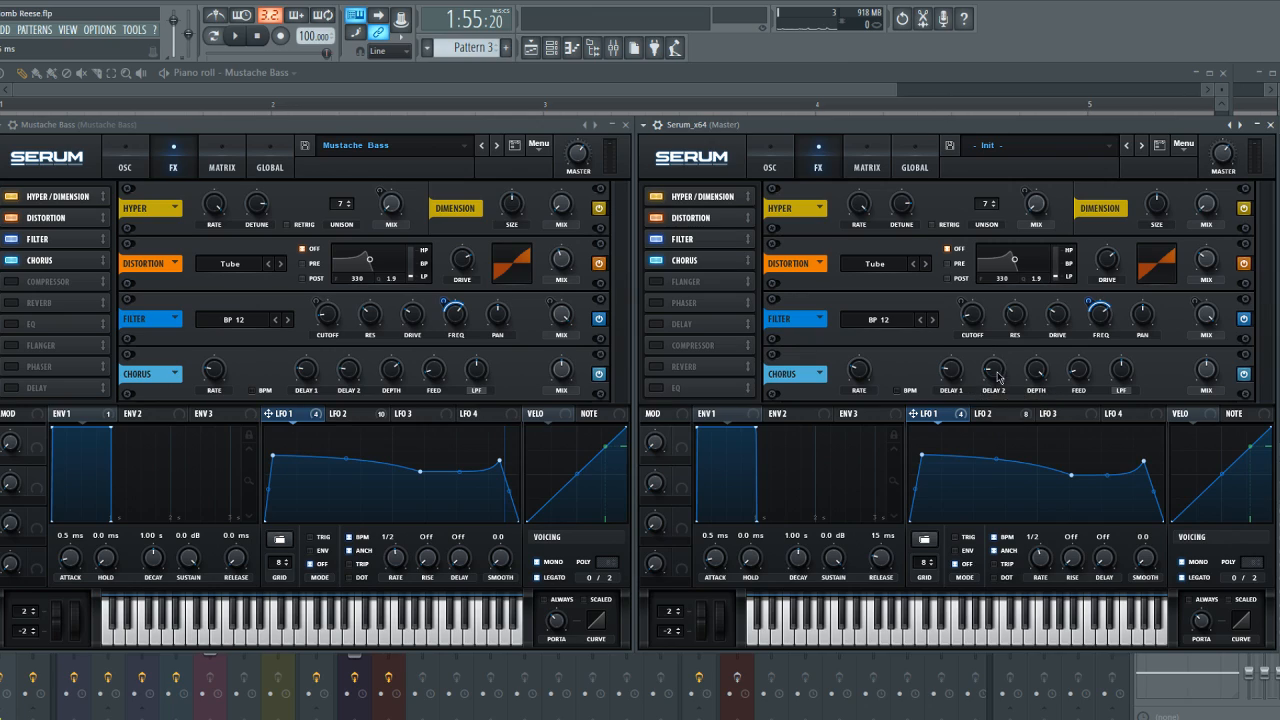
pyautogui.moveTo(1036, 373)
pyautogui.mouseDown()
pyautogui.moveTo(1006, 403)
pyautogui.moveTo(1079, 368)
pyautogui.moveTo(1039, 373)
pyautogui.mouseUp()
pyautogui.scroll(-3, 1212, 378)
pyautogui.click(655, 261)
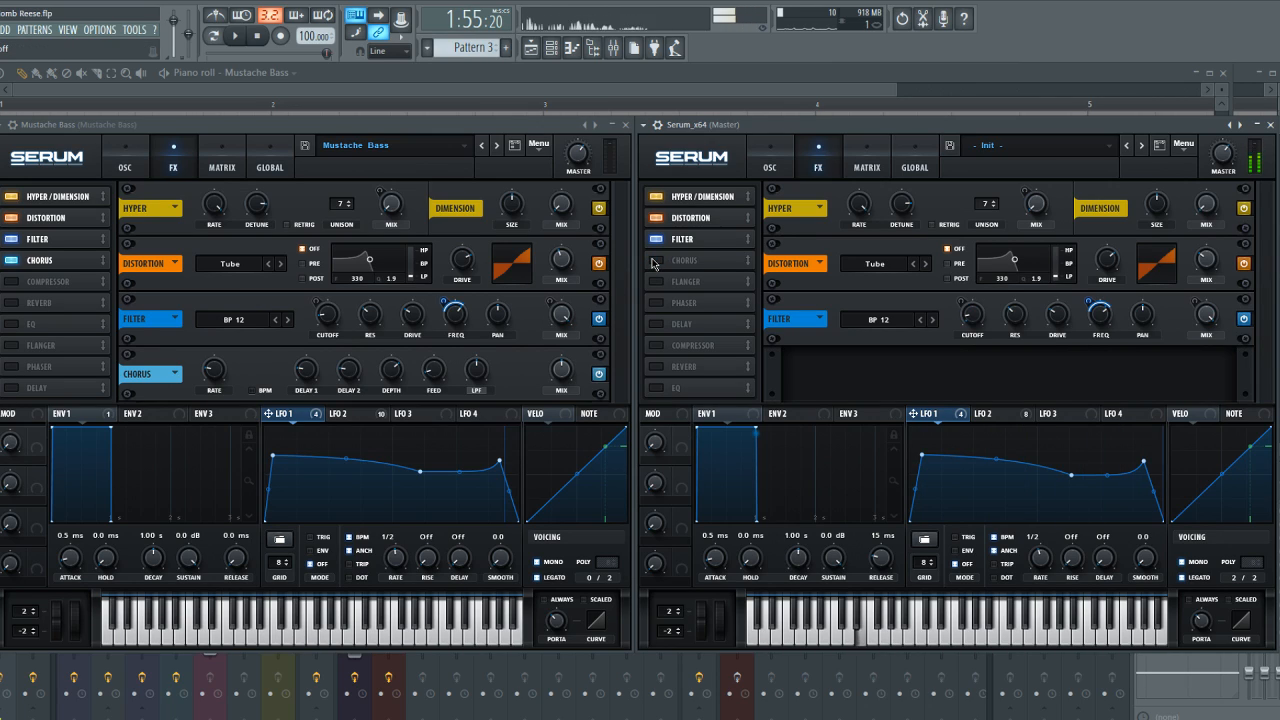
pyautogui.click(655, 261)
# Enable the compressor in both instances, and place the new instance's compressor directly after its chorus
pyautogui.click(13, 281)
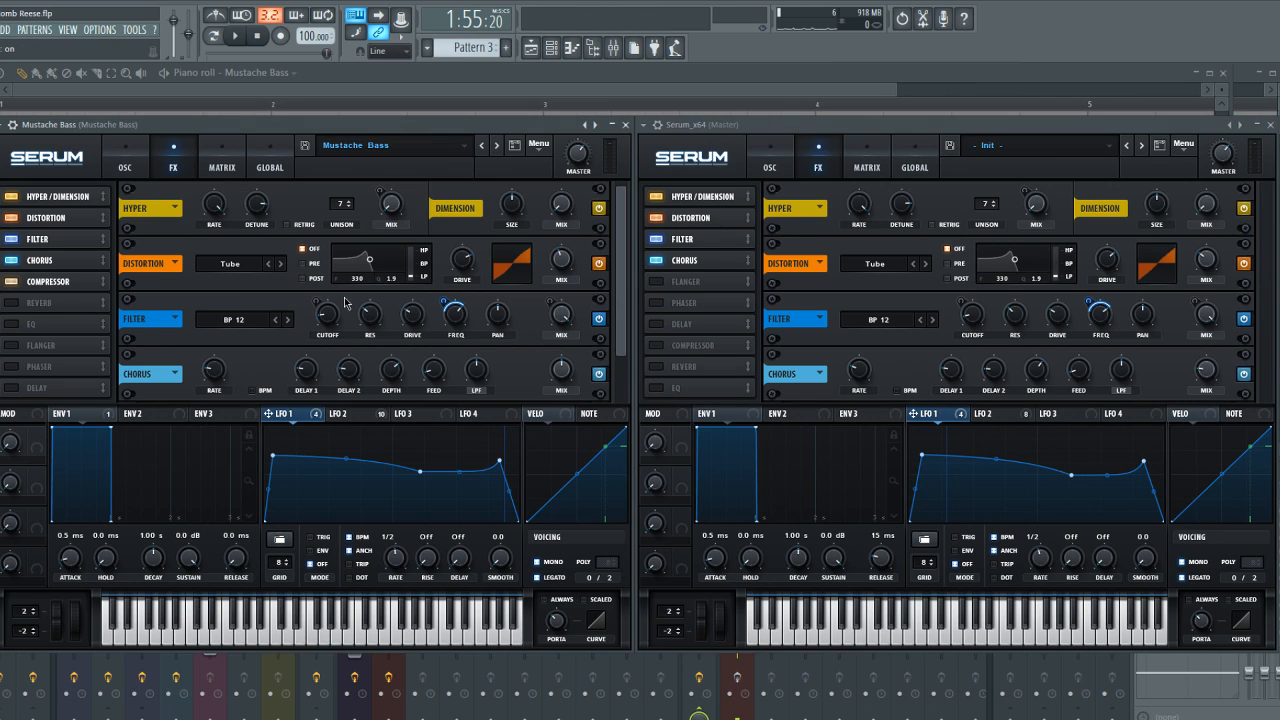
pyautogui.click(67, 282)
pyautogui.moveTo(705, 346); pyautogui.dragTo(705, 284)
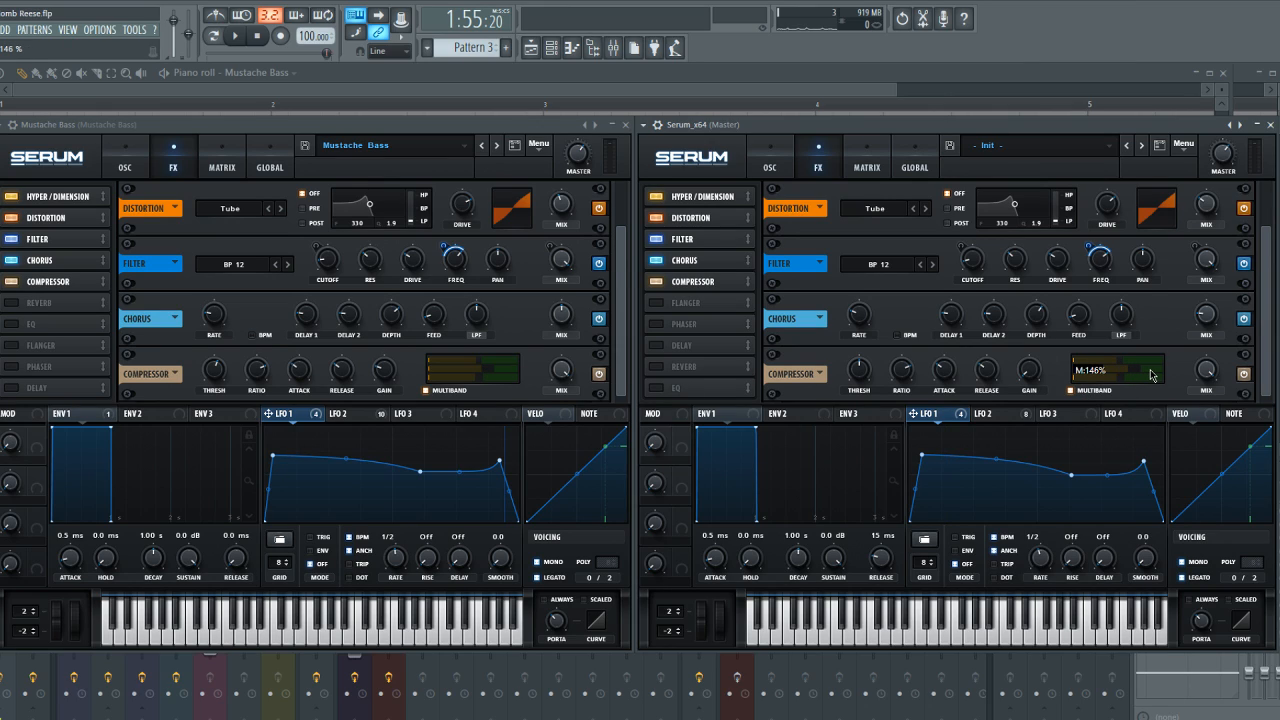
# Set the new instance's compressor to multiband, with a threshold of -22.3 dB, raised gain and adjusted band levels
pyautogui.moveTo(1137, 362); pyautogui.dragTo(1155, 366)
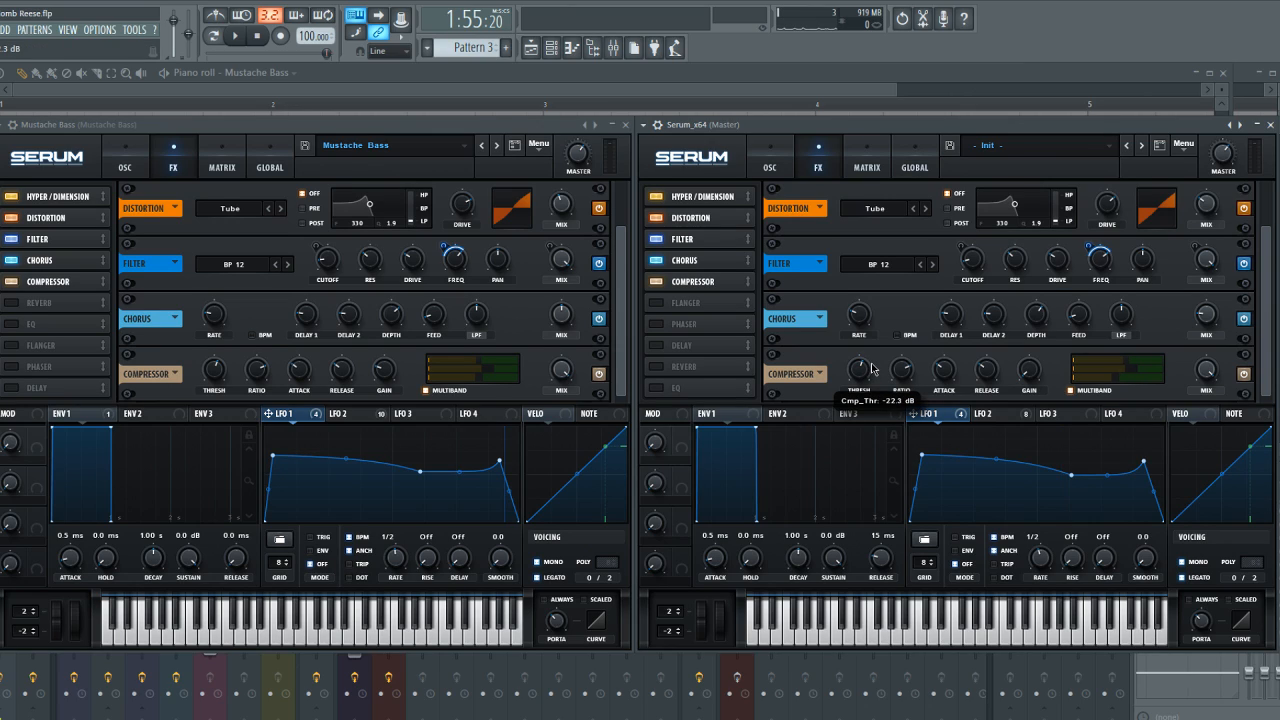
pyautogui.moveTo(1033, 377); pyautogui.dragTo(1036, 349)
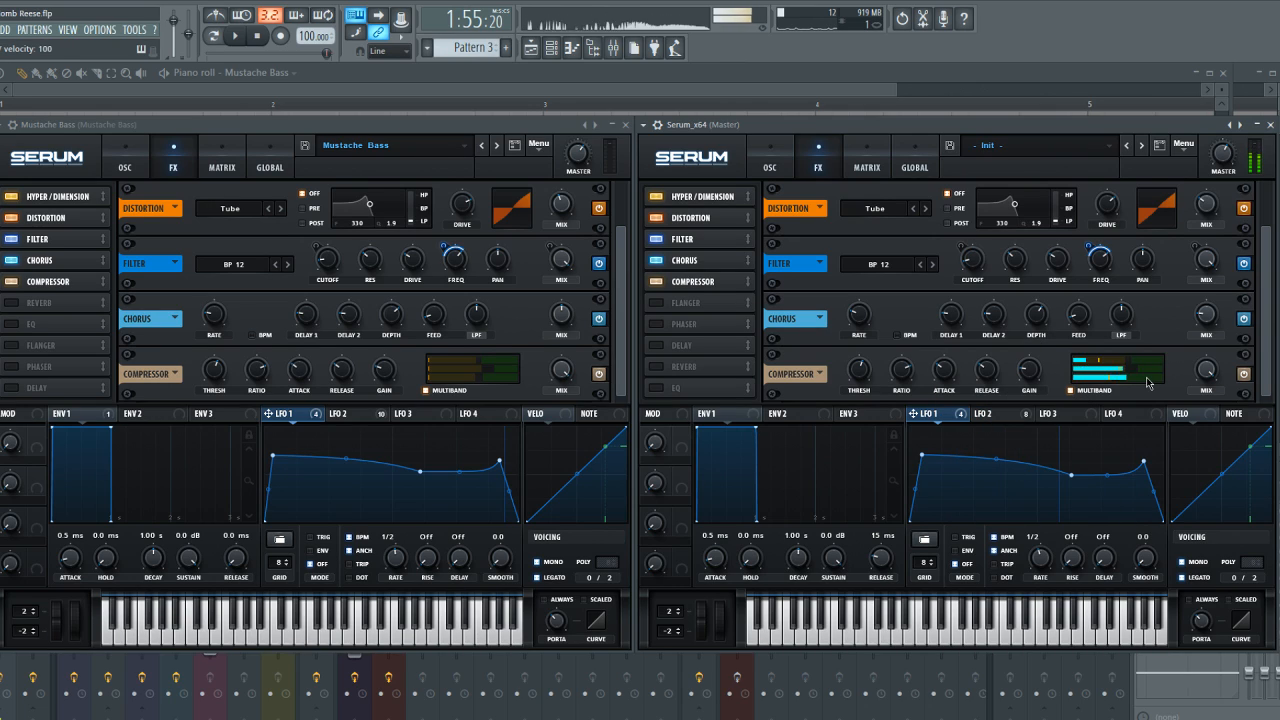
pyautogui.moveTo(1146, 377)
pyautogui.mouseDown()
pyautogui.moveTo(1157, 376)
pyautogui.moveTo(1146, 367)
pyautogui.mouseUp()
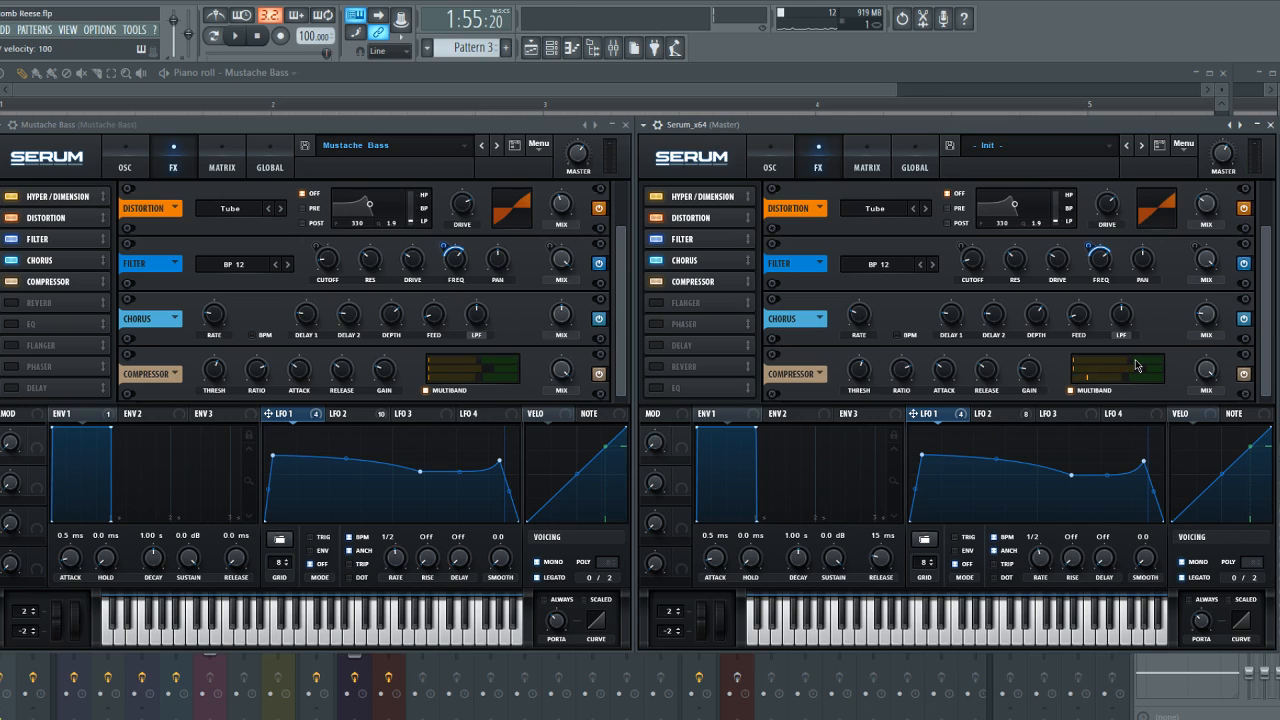
# Enable reverb in both instances, place the new one after the compressor, and set its size to 14%, decay to 2.7 s and a low cut
pyautogui.click(75, 310)
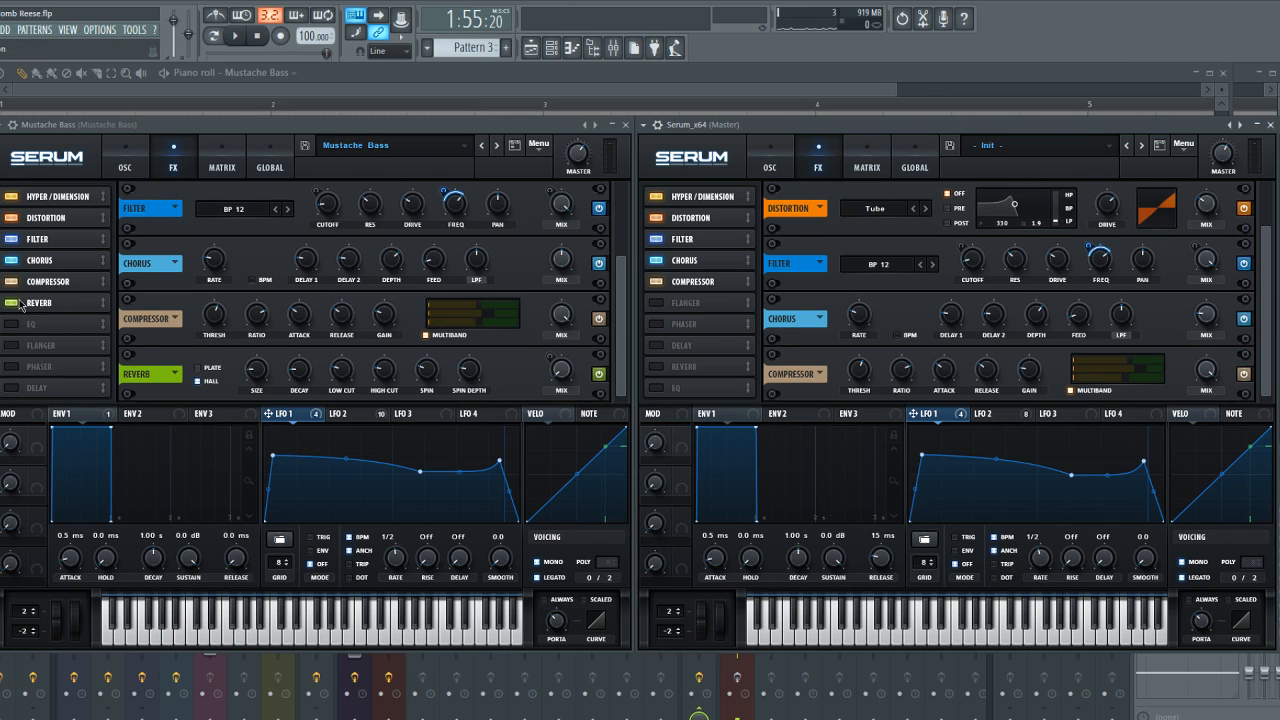
pyautogui.click(656, 366)
pyautogui.moveTo(704, 375); pyautogui.dragTo(703, 300)
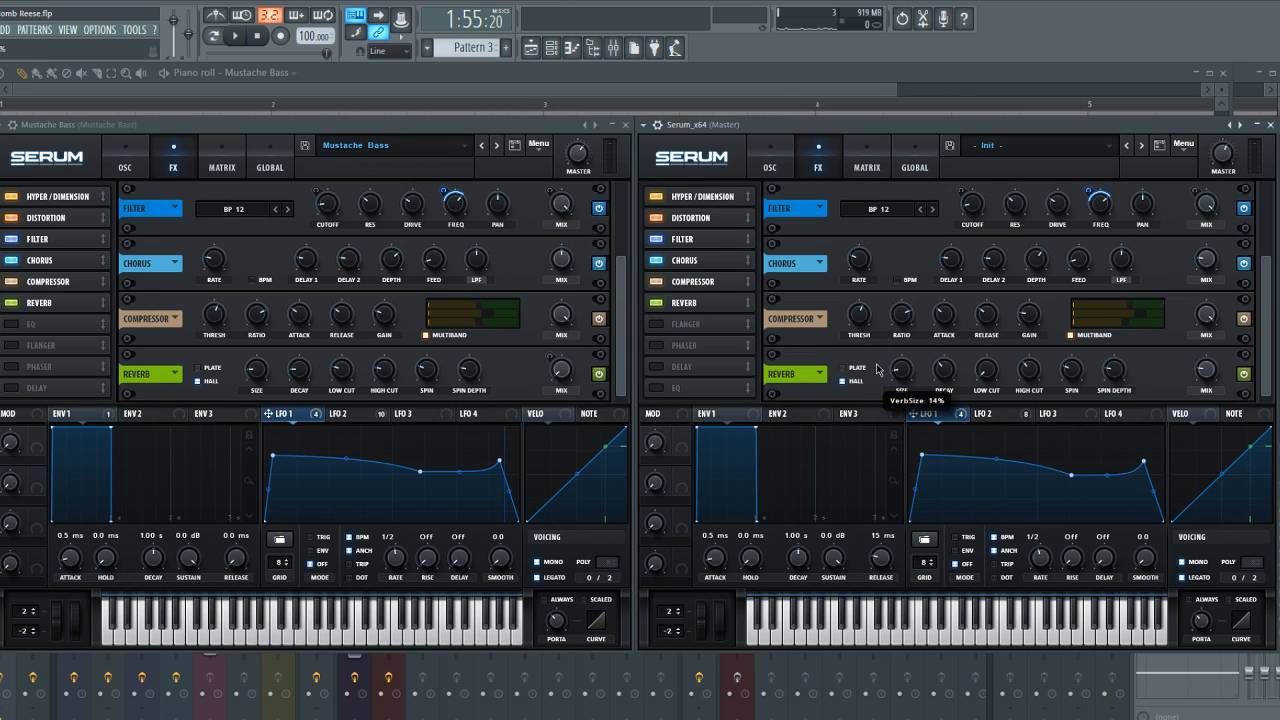
pyautogui.moveTo(943, 358); pyautogui.dragTo(937, 370)
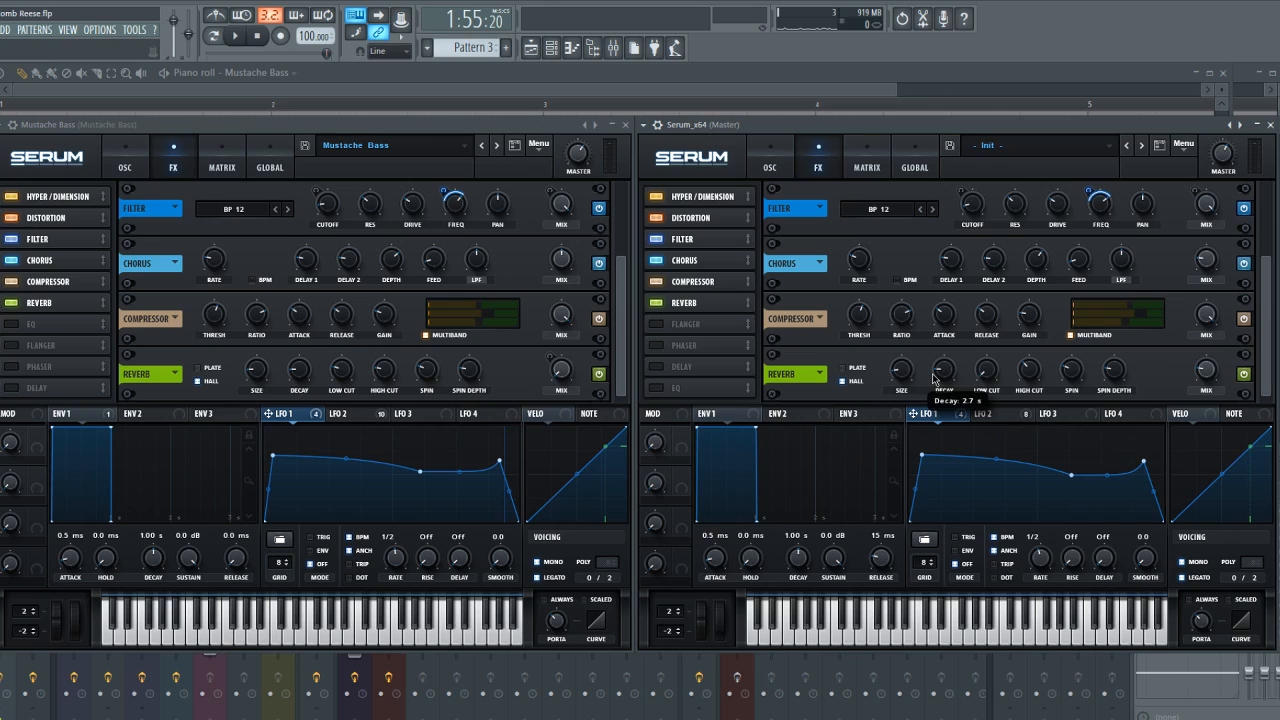
pyautogui.moveTo(987, 375); pyautogui.dragTo(991, 347)
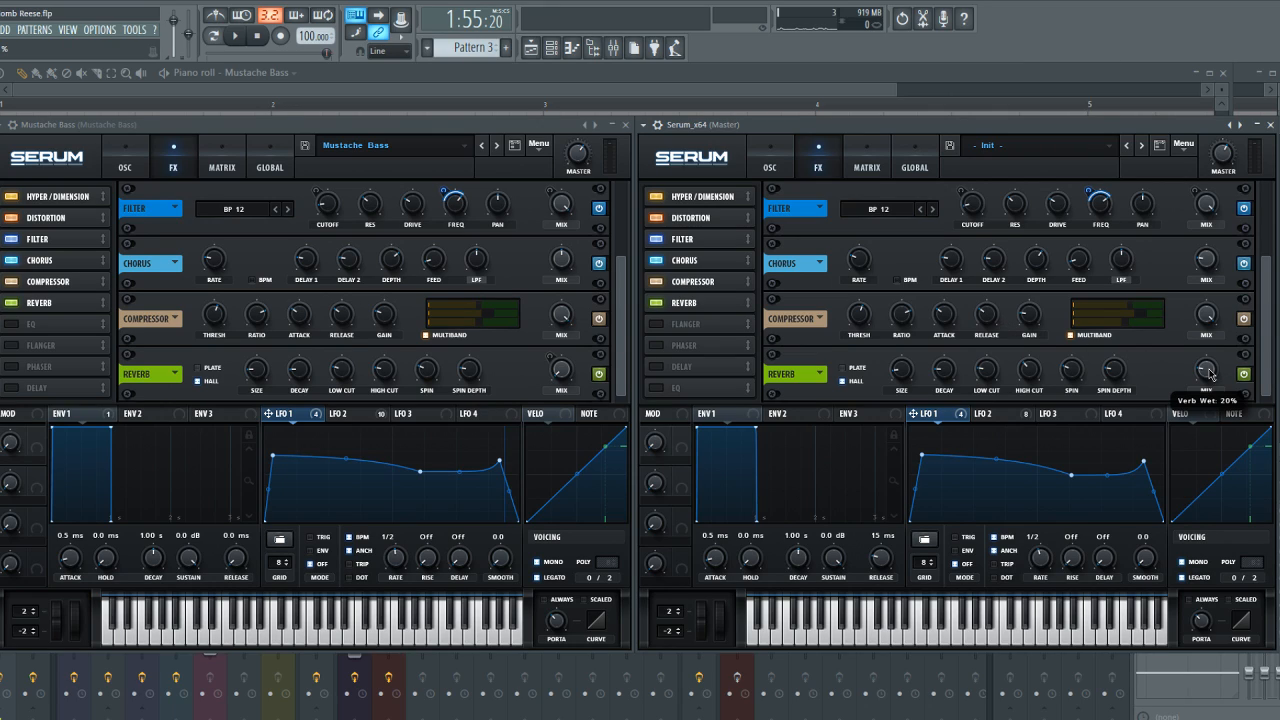
# Try modulating the new instance's reverb mix with Env 1, vary the modulation amount, and play test notes
pyautogui.moveTo(728, 416); pyautogui.dragTo(1205, 369)
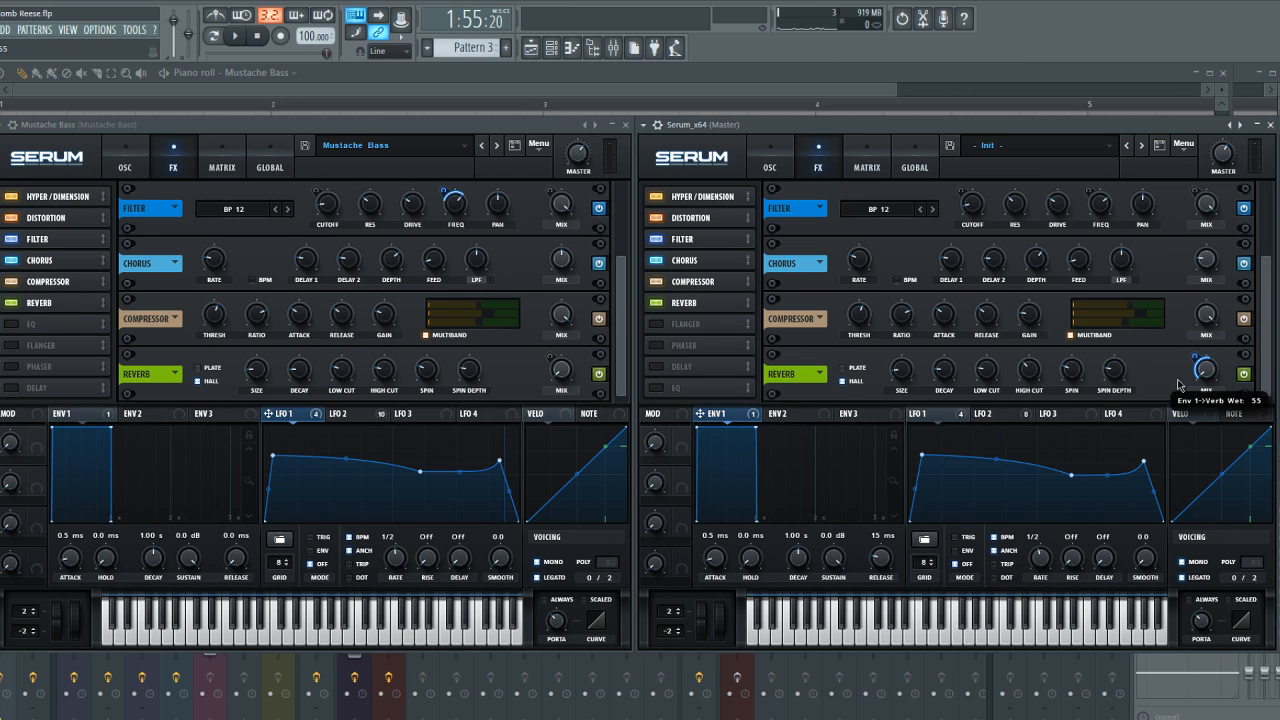
pyautogui.moveTo(80, 416); pyautogui.dragTo(188, 422)
pyautogui.moveTo(1200, 359); pyautogui.dragTo(1207, 347)
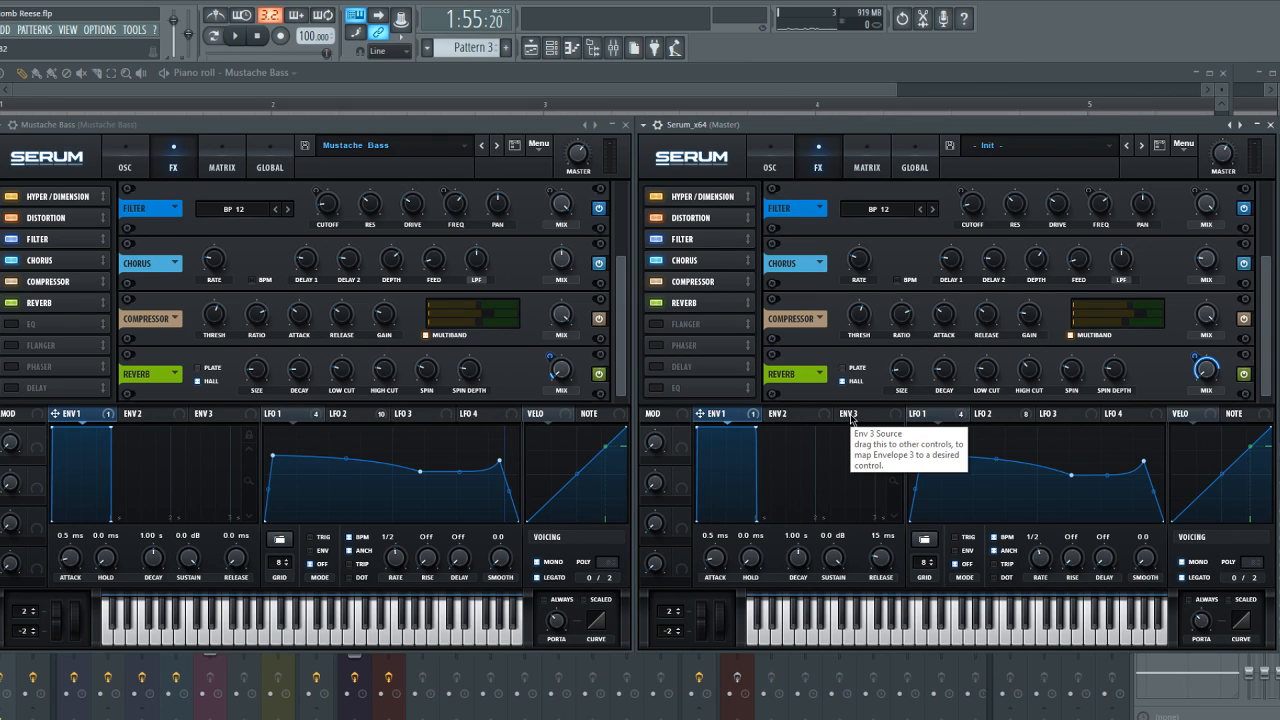
pyautogui.press('v')
pyautogui.moveTo(1195, 358); pyautogui.dragTo(1181, 400)
pyautogui.press('v')
pyautogui.press('v')
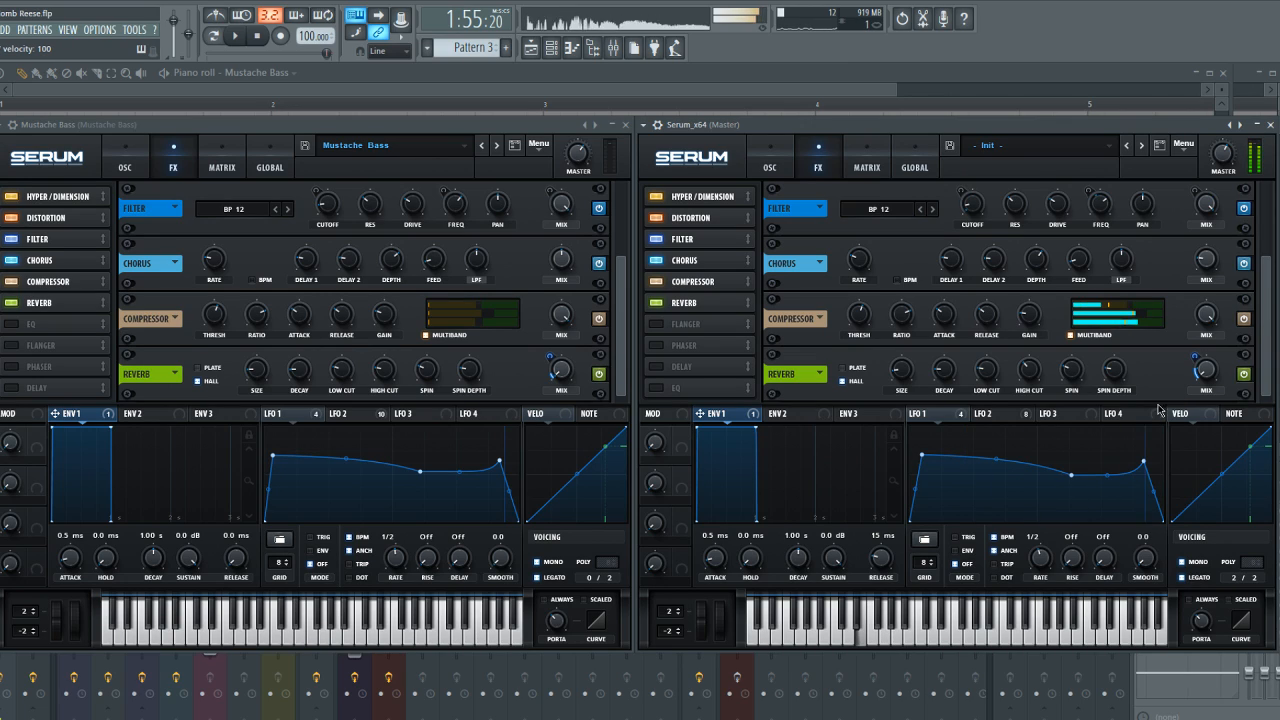
# Set the new instance's Env 1 release to 2.4 ms, and replace Env 1 with Env 2 as the reverb mix modulator
pyautogui.moveTo(880, 558); pyautogui.dragTo(875, 565)
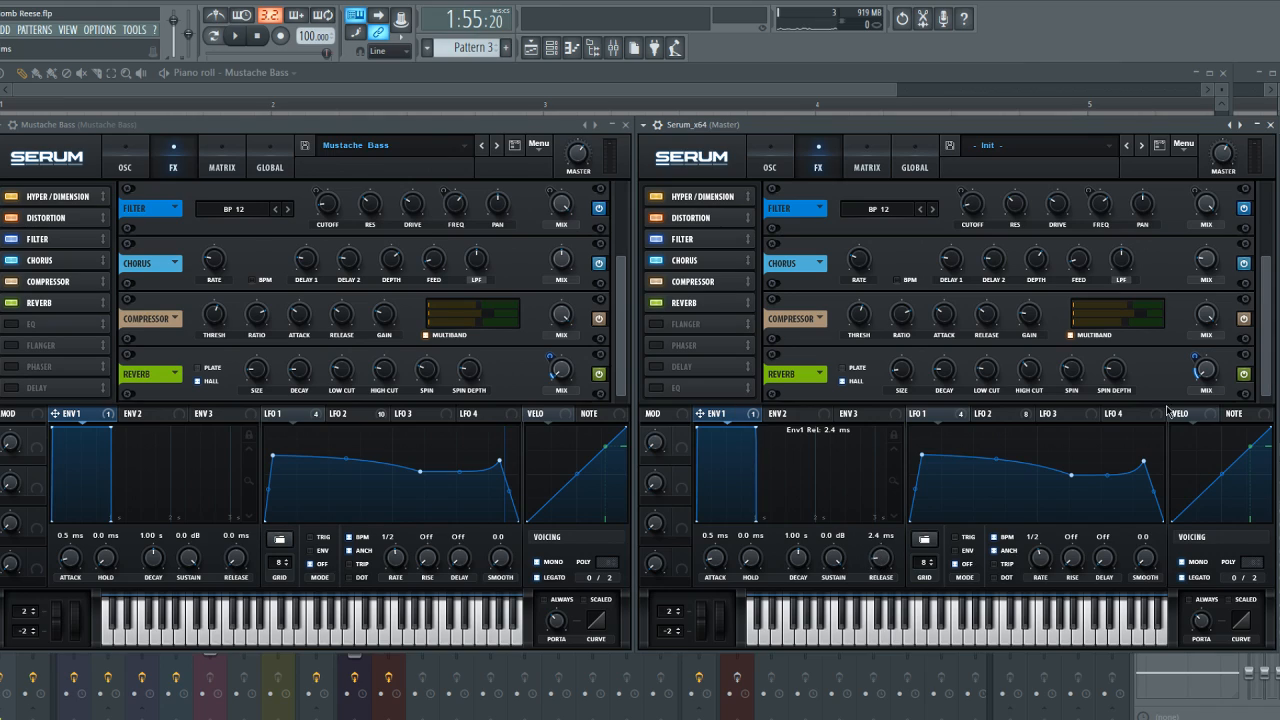
pyautogui.rightClick(1204, 378)
pyautogui.click(1200, 428)
pyautogui.moveTo(772, 413); pyautogui.dragTo(1177, 384)
# Audition an Env 2 release of 123 ms in the new instance, and shorten the release to 81 ms
pyautogui.moveTo(886, 562); pyautogui.dragTo(898, 548)
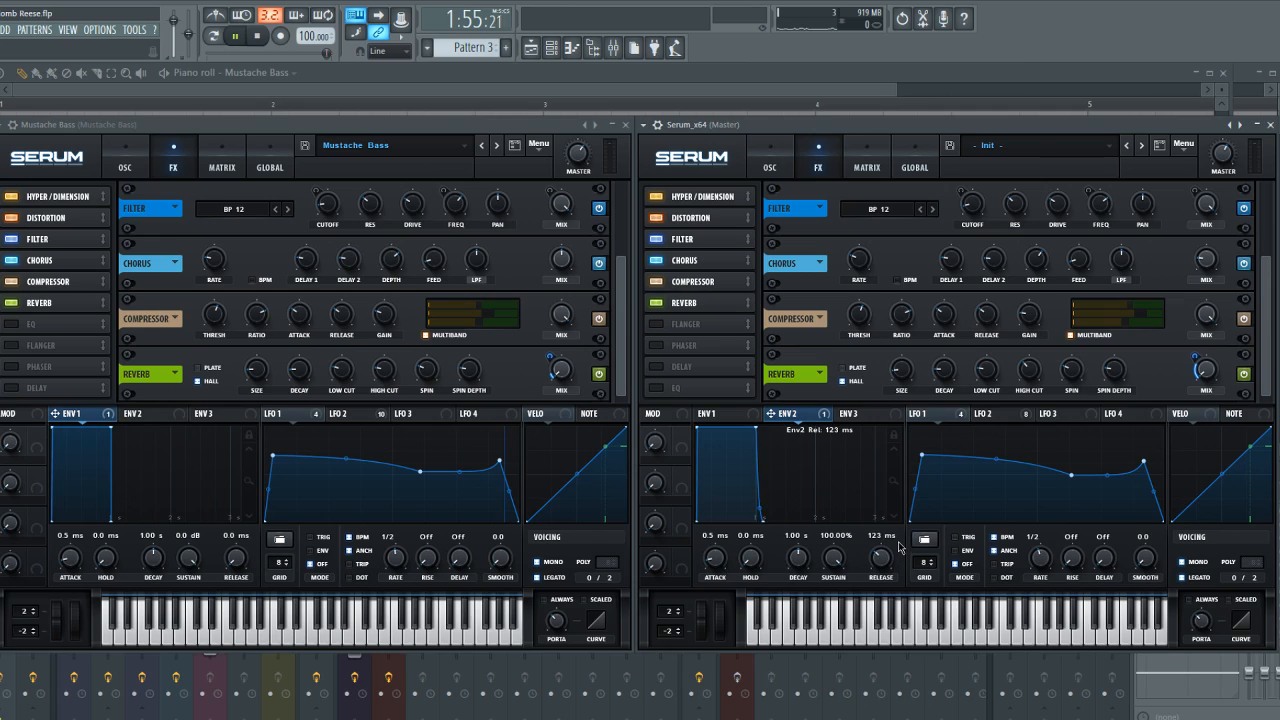
pyautogui.press('space')
pyautogui.press('space')
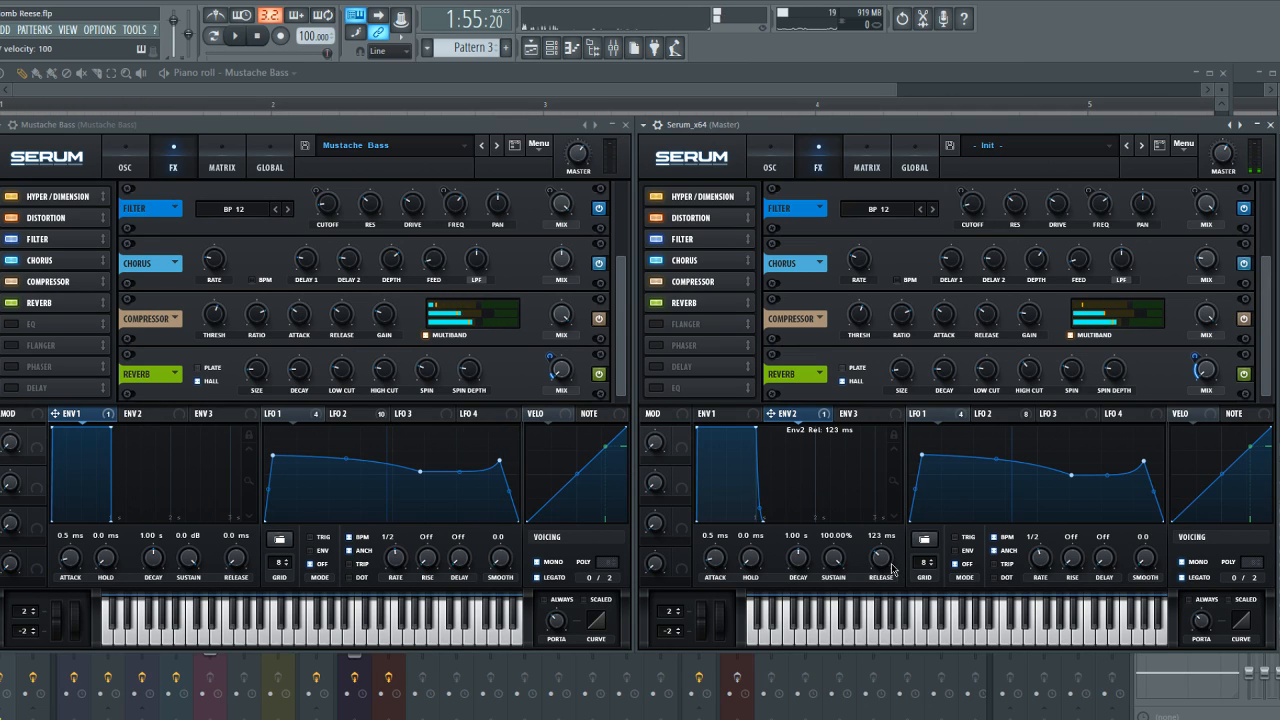
pyautogui.press('space')
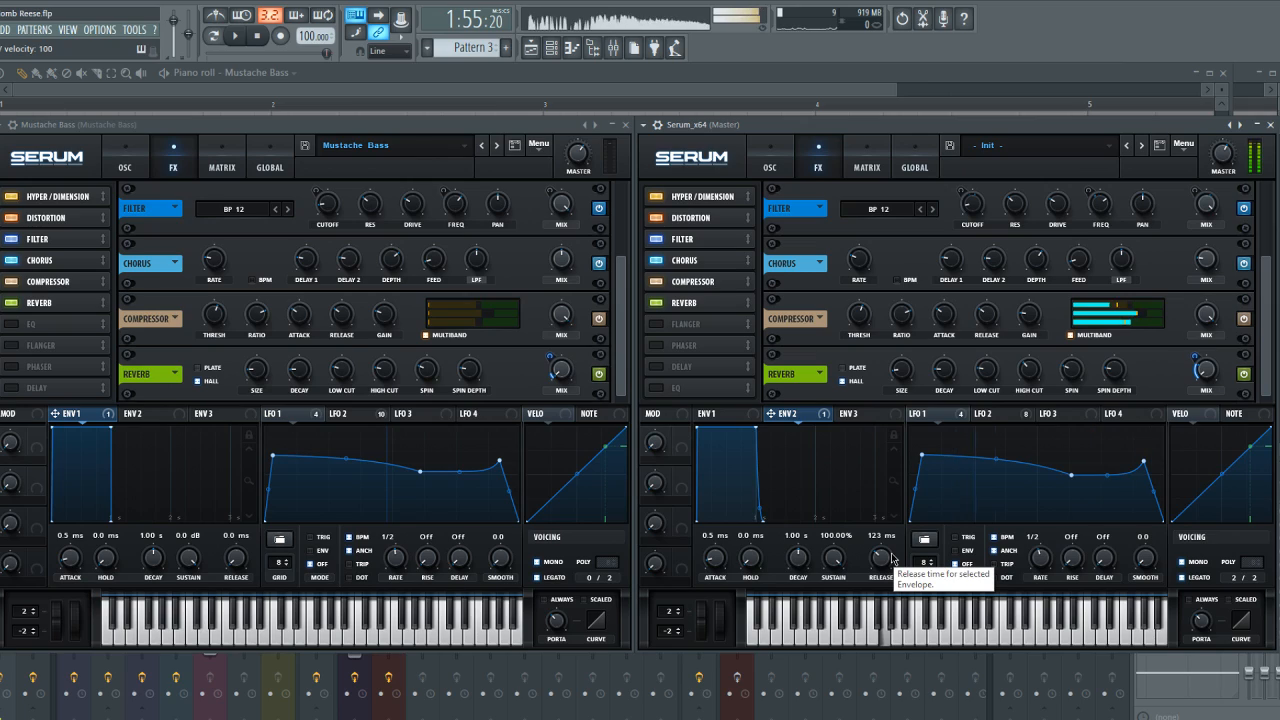
pyautogui.press('space')
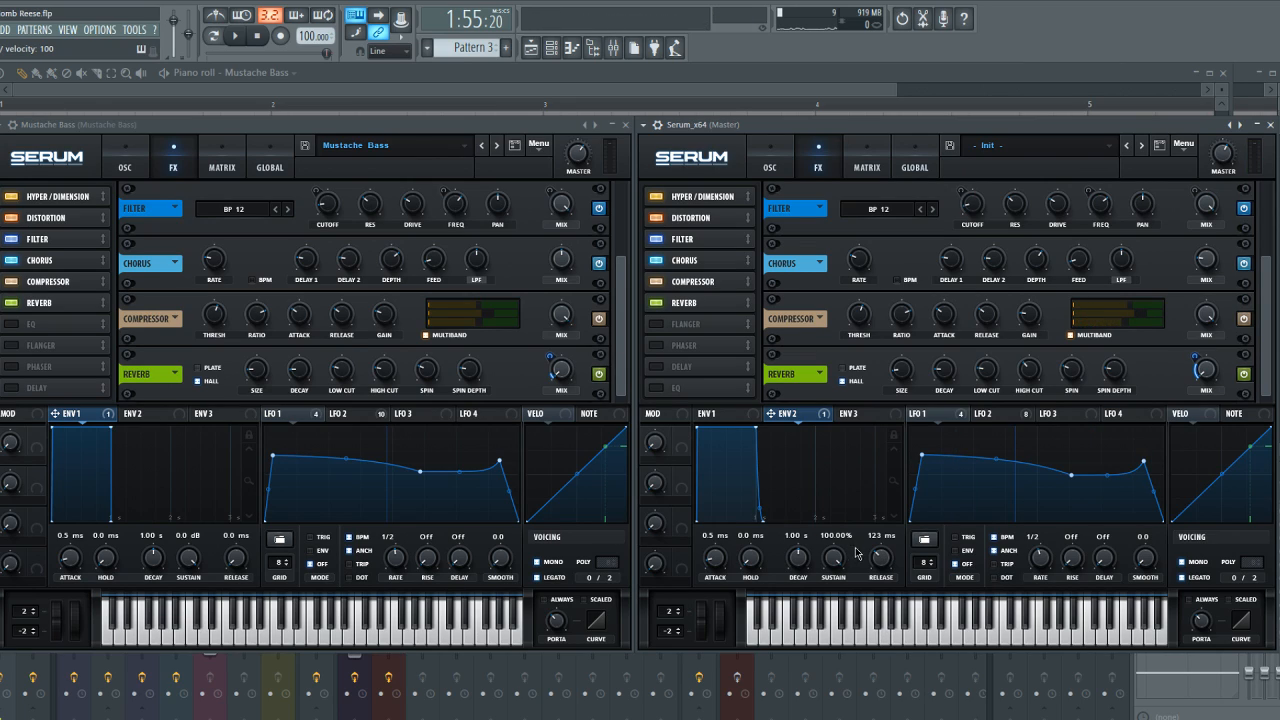
pyautogui.moveTo(869, 563); pyautogui.dragTo(871, 568)
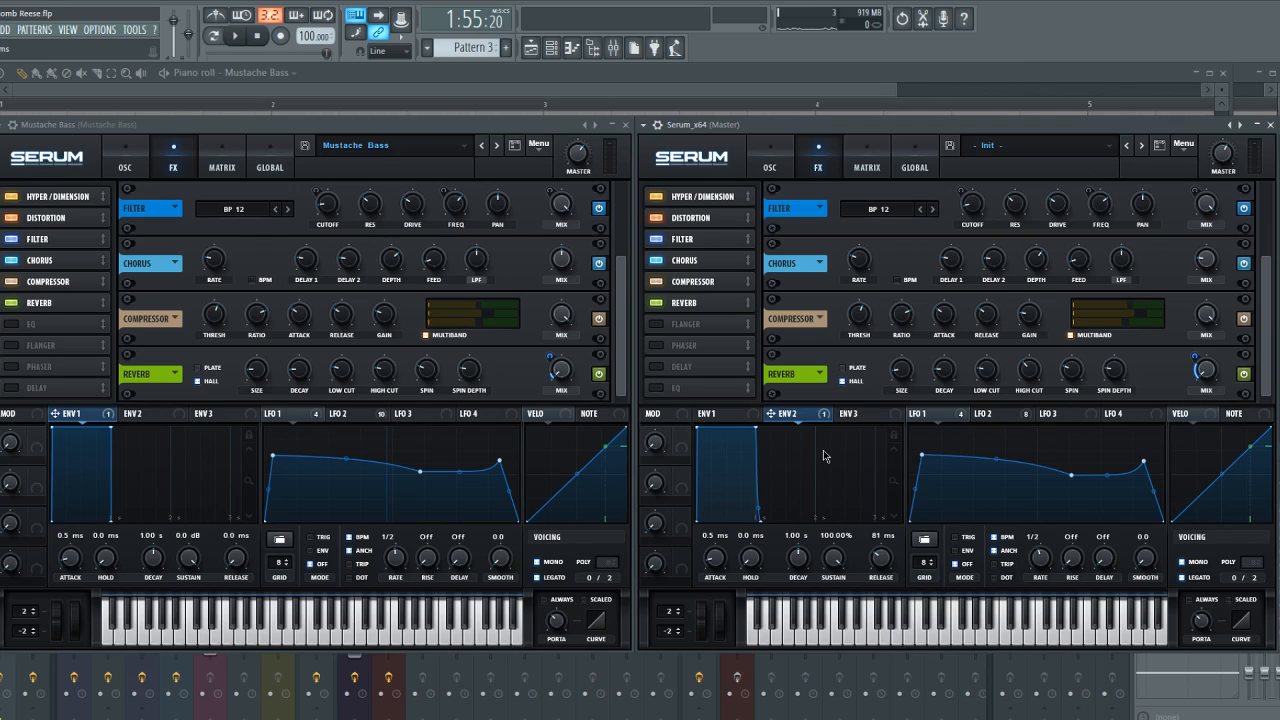
# Enable the EQ effect in both instances, and display LFO 2 in each for comparison
pyautogui.click(9, 328)
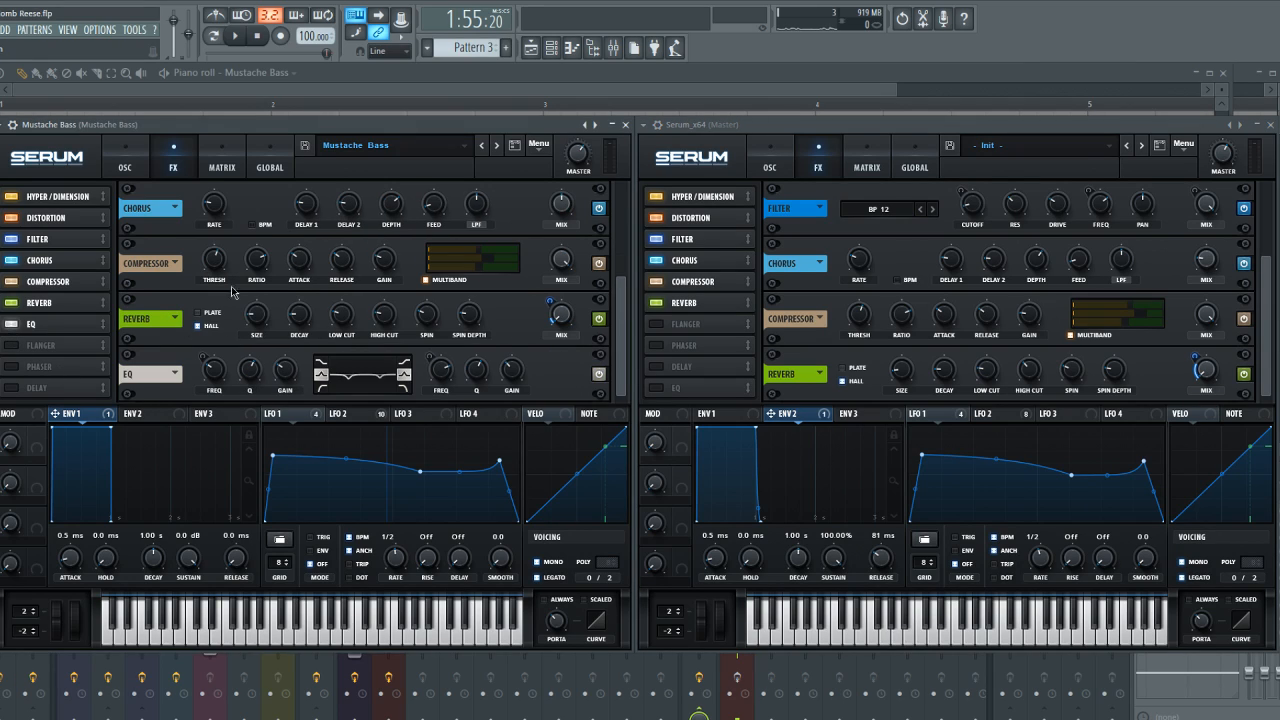
pyautogui.click(655, 388)
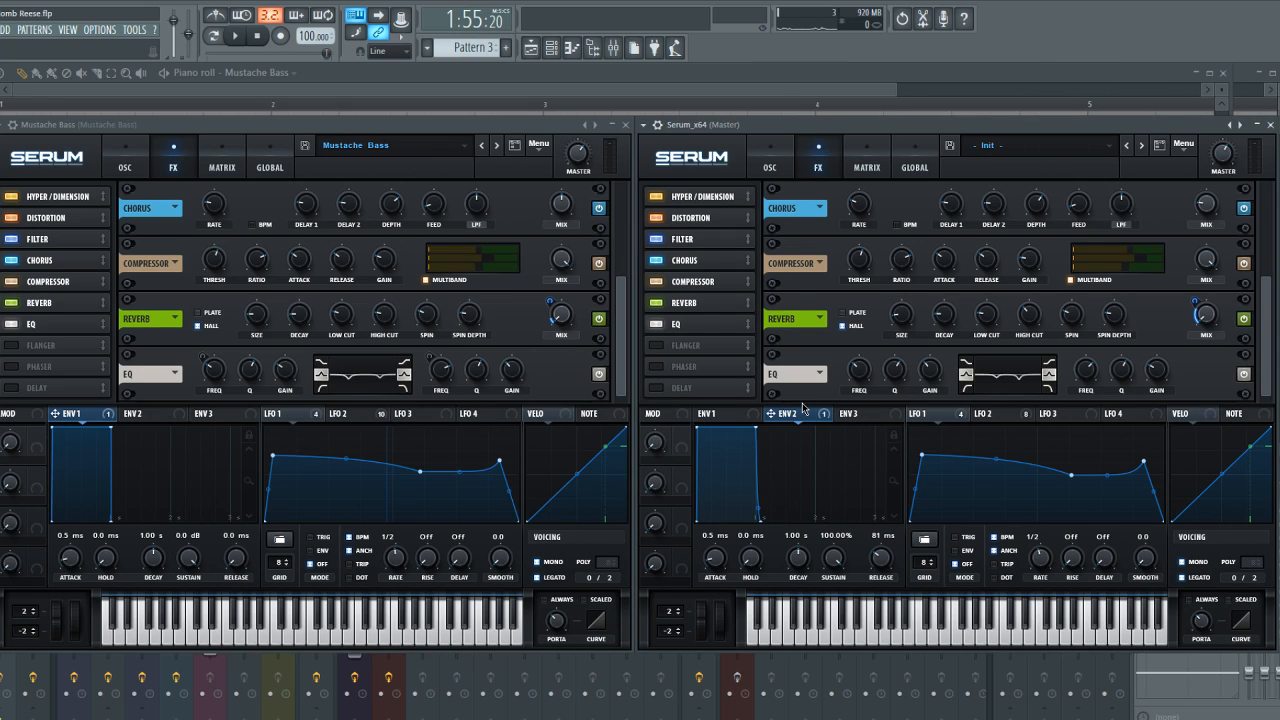
pyautogui.click(369, 414)
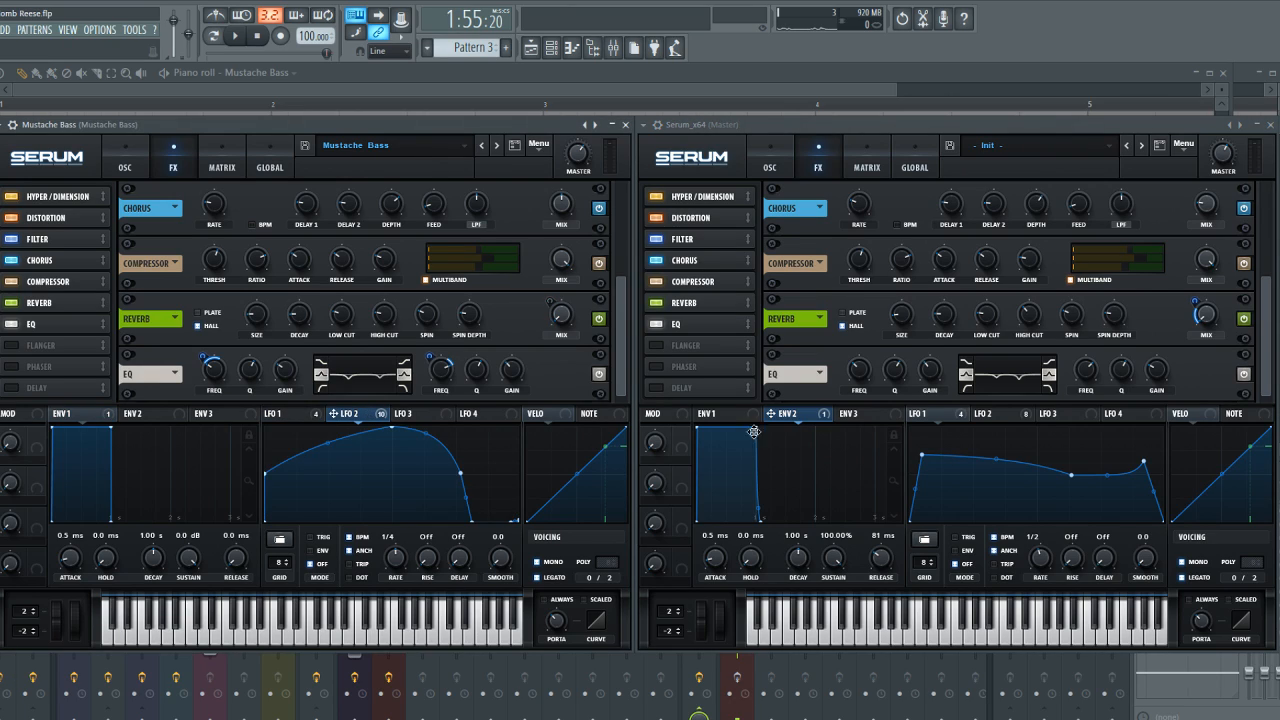
pyautogui.click(984, 414)
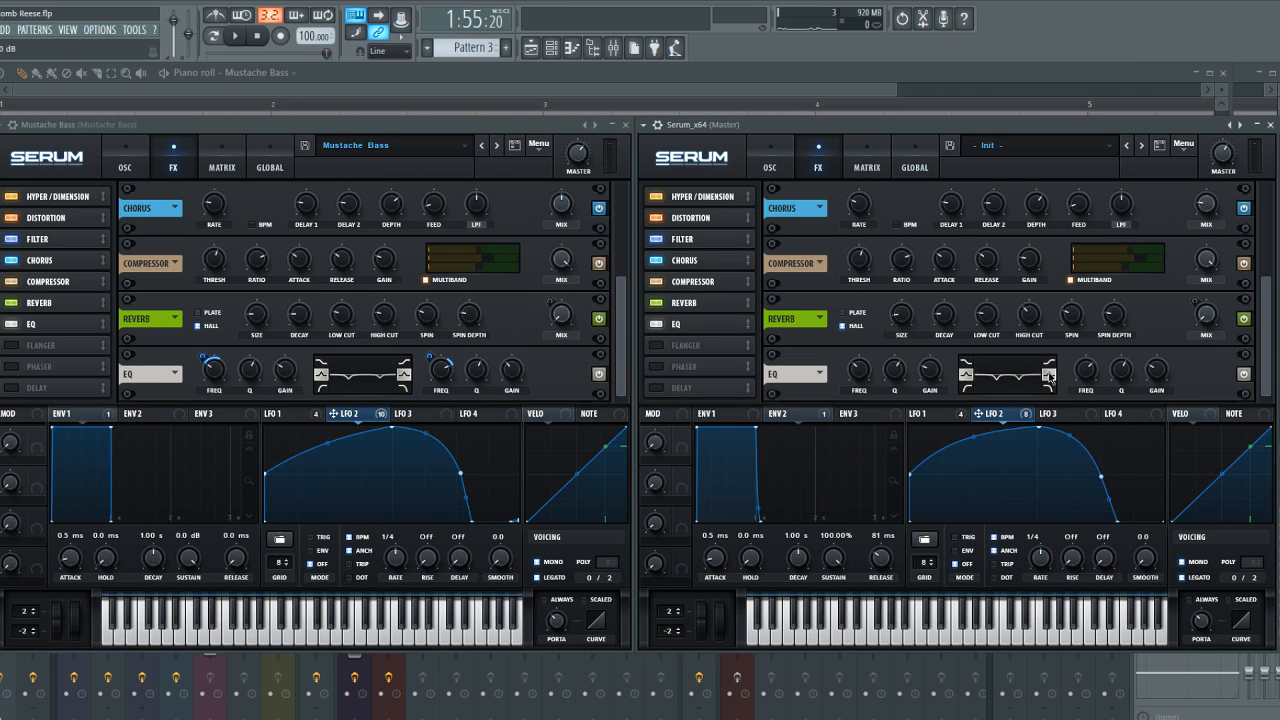
# Modulate both EQ frequencies in the new instance with LFO 2, adjust the EQ to match the original, and play test notes
pyautogui.moveTo(998, 384); pyautogui.dragTo(934, 360)
pyautogui.moveTo(862, 378); pyautogui.dragTo(849, 370)
pyautogui.press('v')
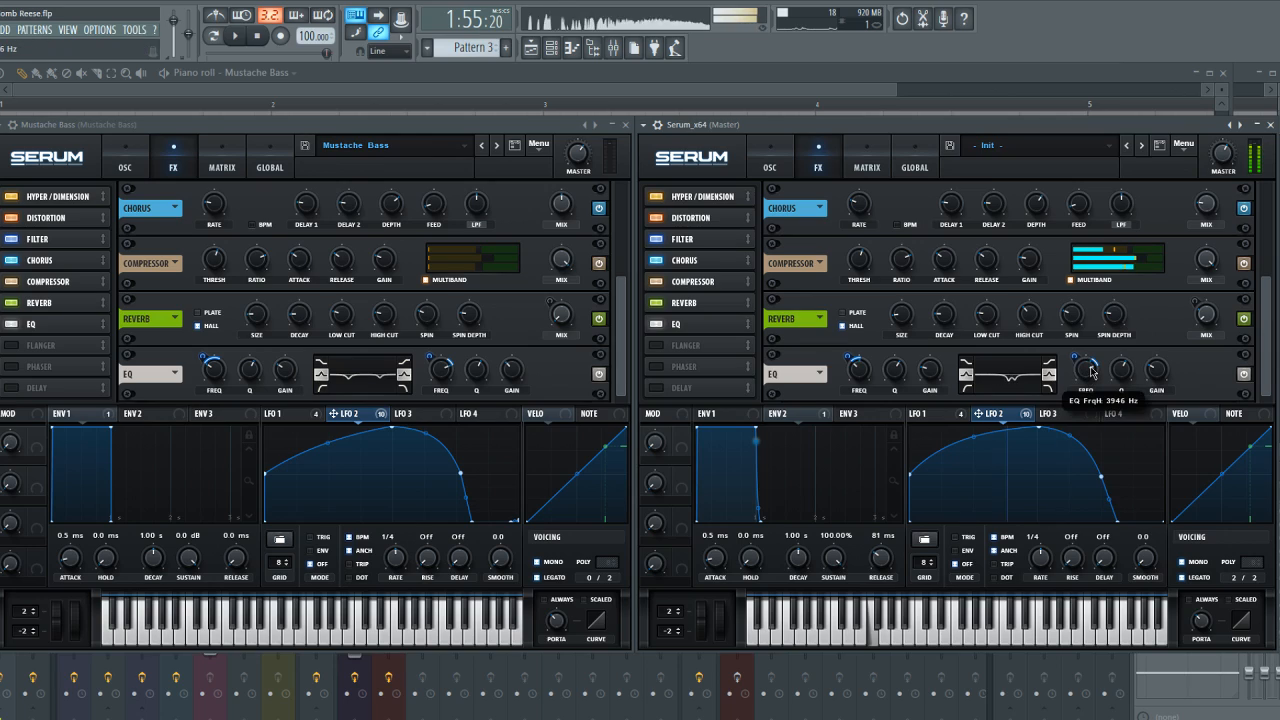
pyautogui.moveTo(871, 377); pyautogui.dragTo(866, 384)
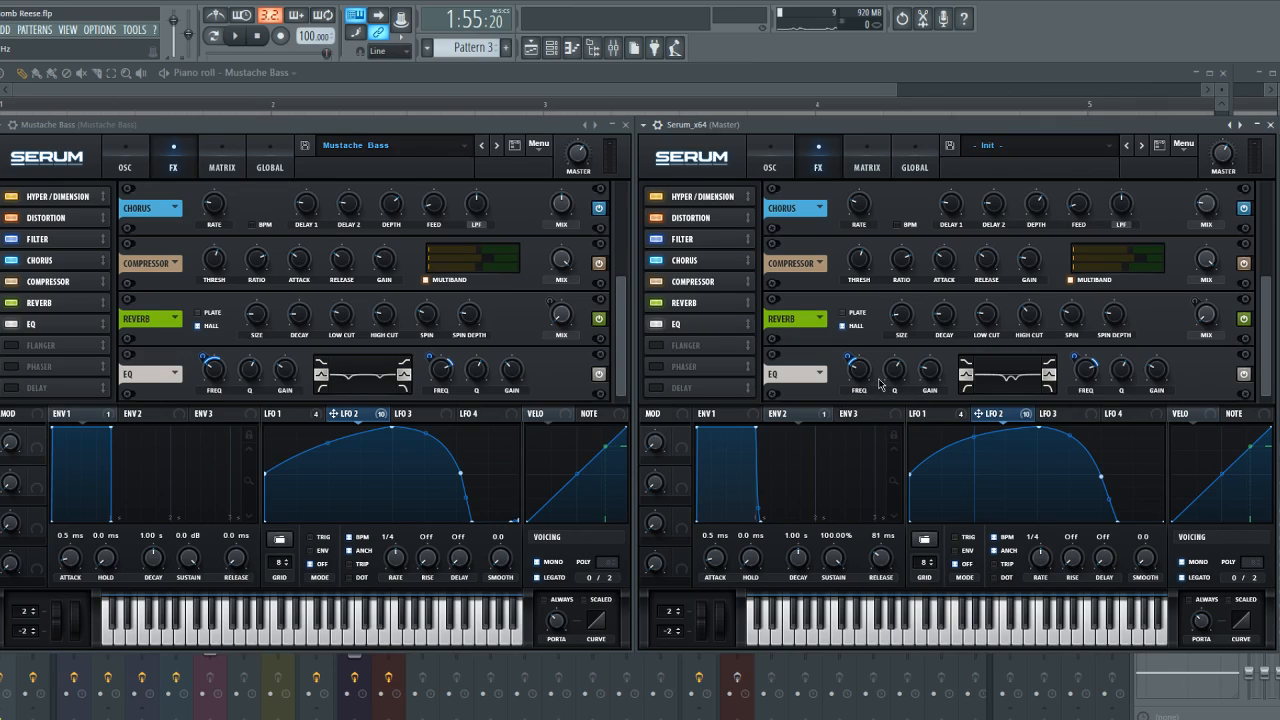
pyautogui.press('z')
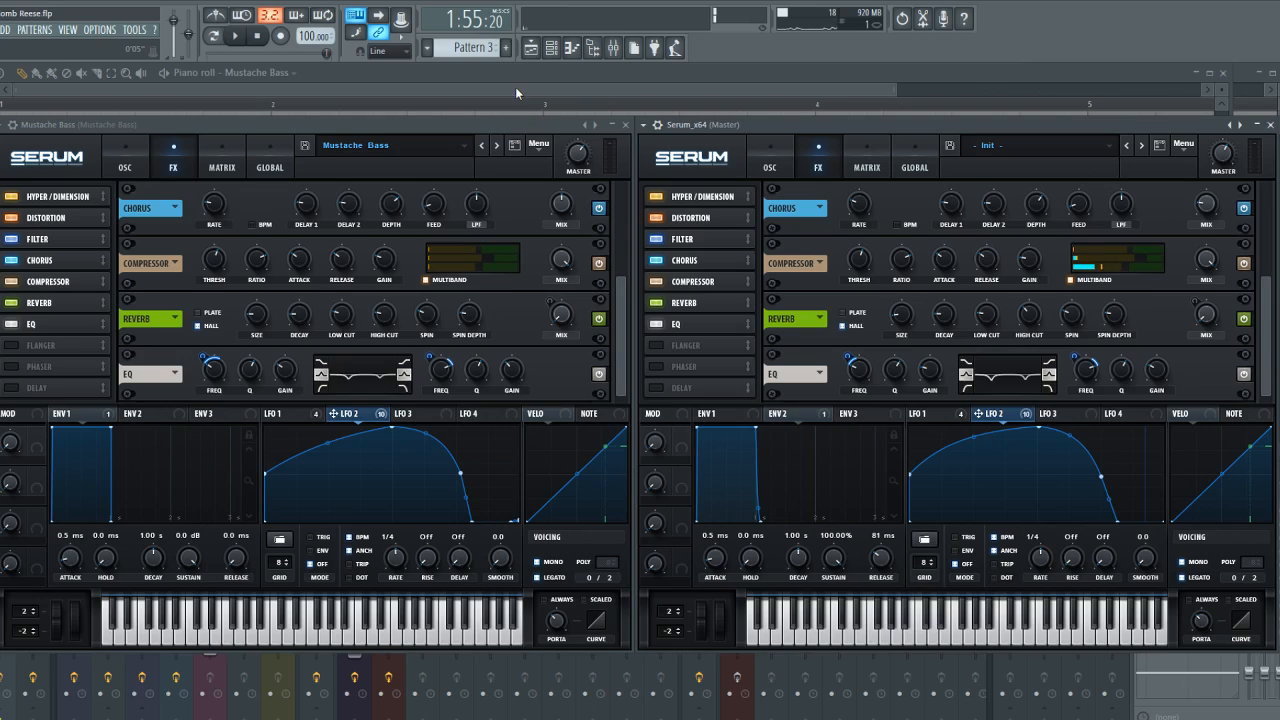
# Show the mixer, select the Mustache Bass track, and examine the Fruity Parametric EQ 2 curve in its first slot
pyautogui.press('F9')
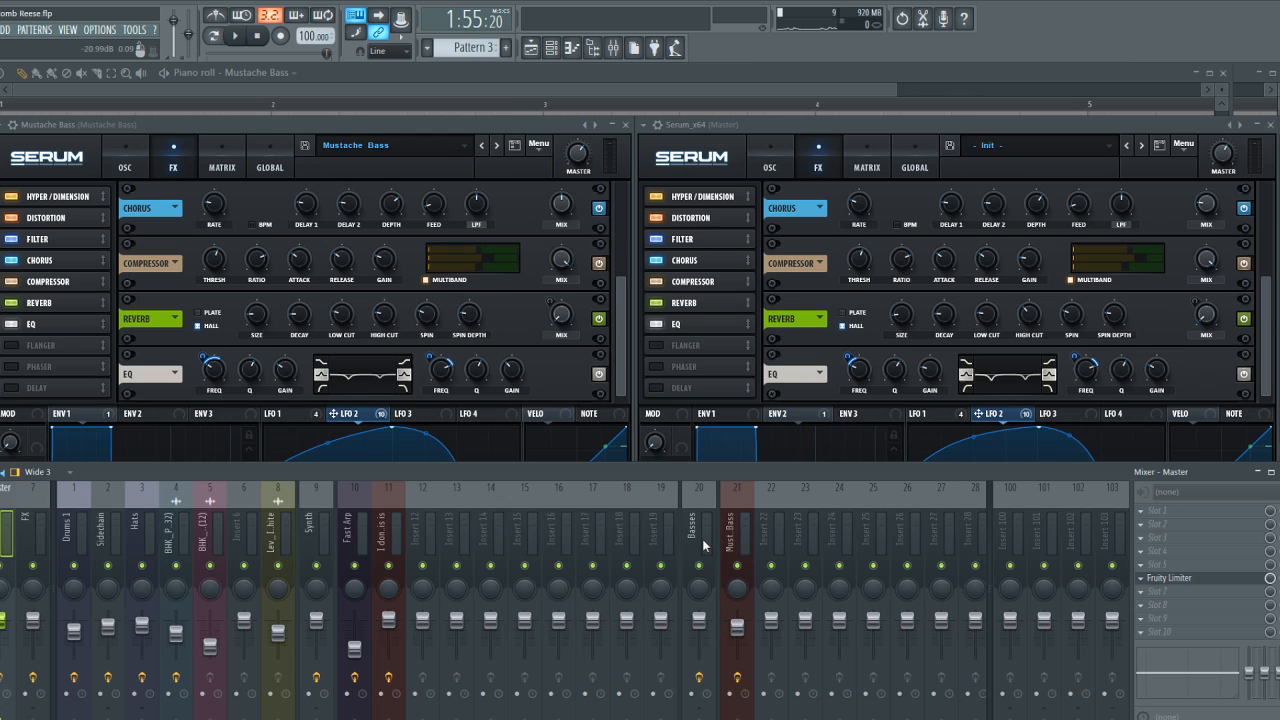
pyautogui.click(737, 680)
pyautogui.click(1185, 511)
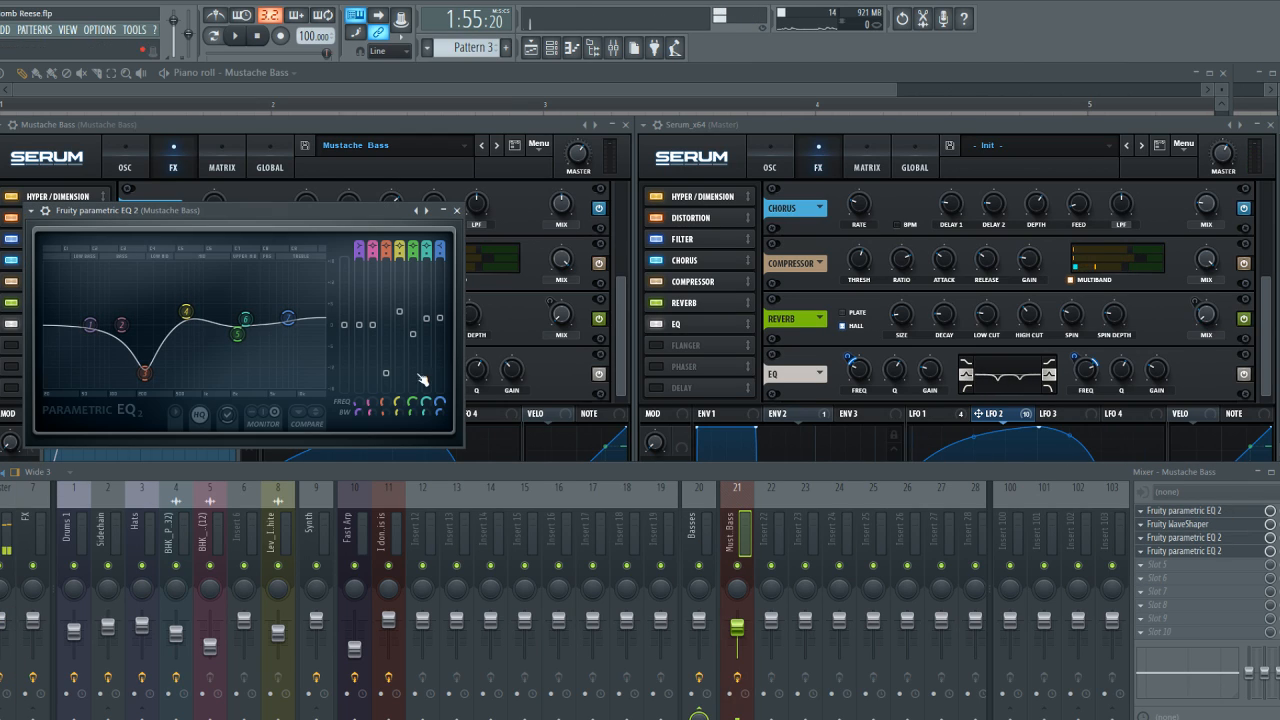
pyautogui.click(504, 133)
pyautogui.click(1200, 511)
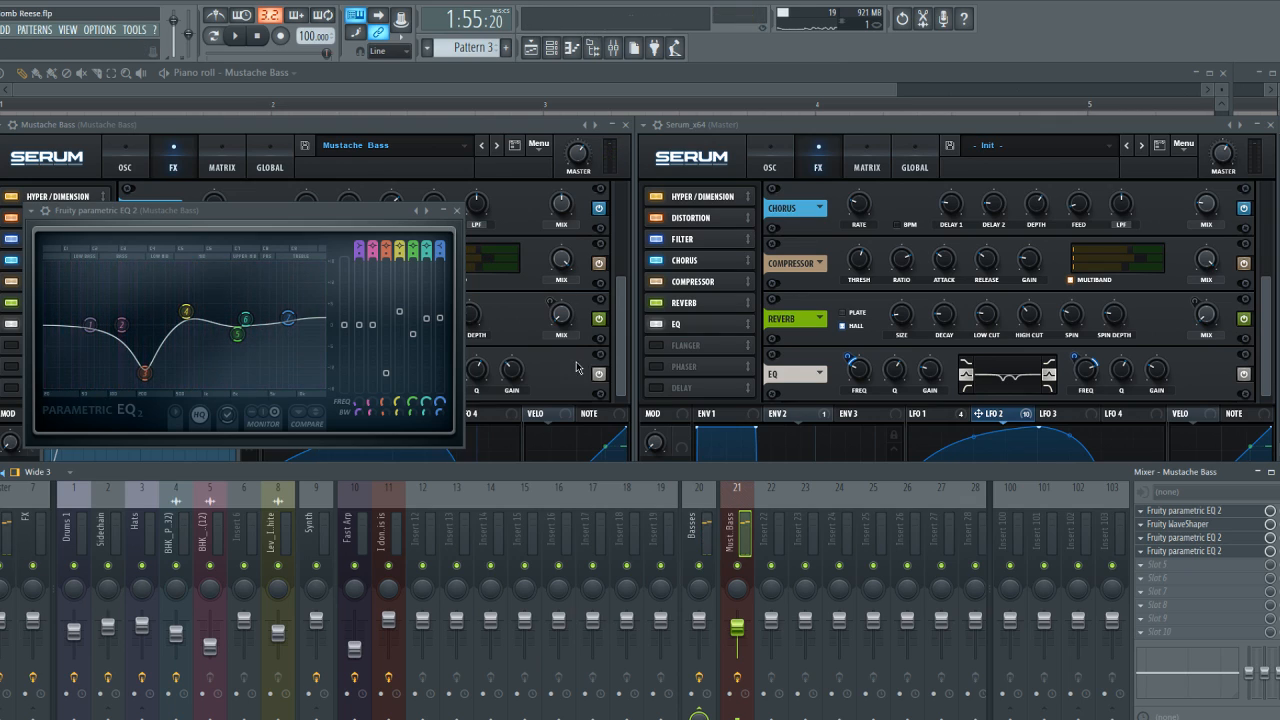
# Examine the track's Fruity WaveShaper curve while playing test notes, and view the Fruity Parametric EQ 2 in slot 3
pyautogui.click(1198, 525)
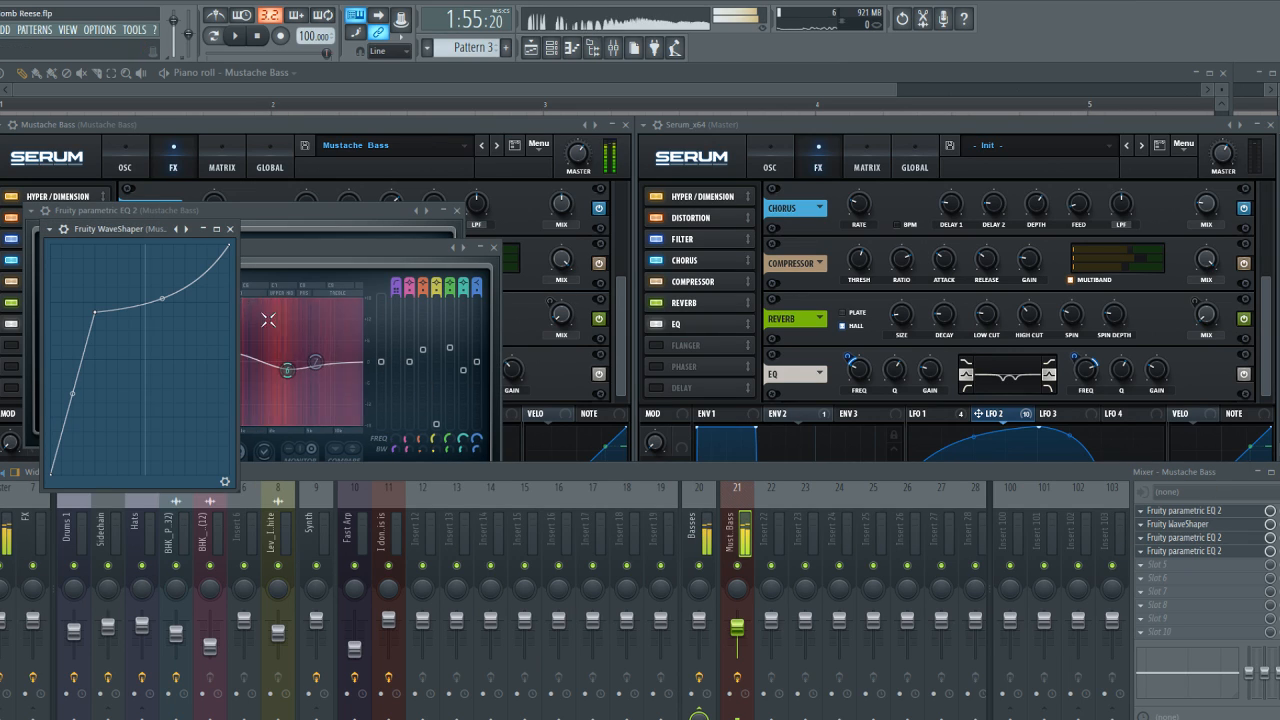
pyautogui.click(1277, 525)
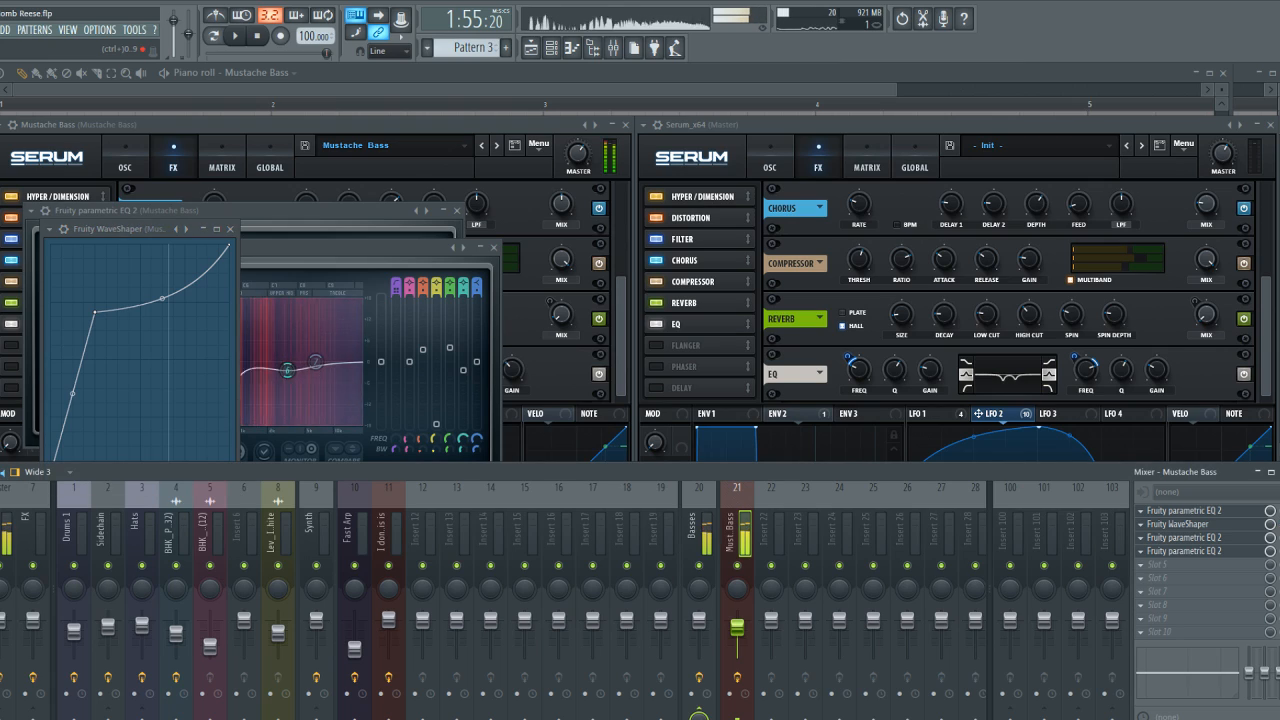
pyautogui.moveTo(141, 234); pyautogui.dragTo(177, 187)
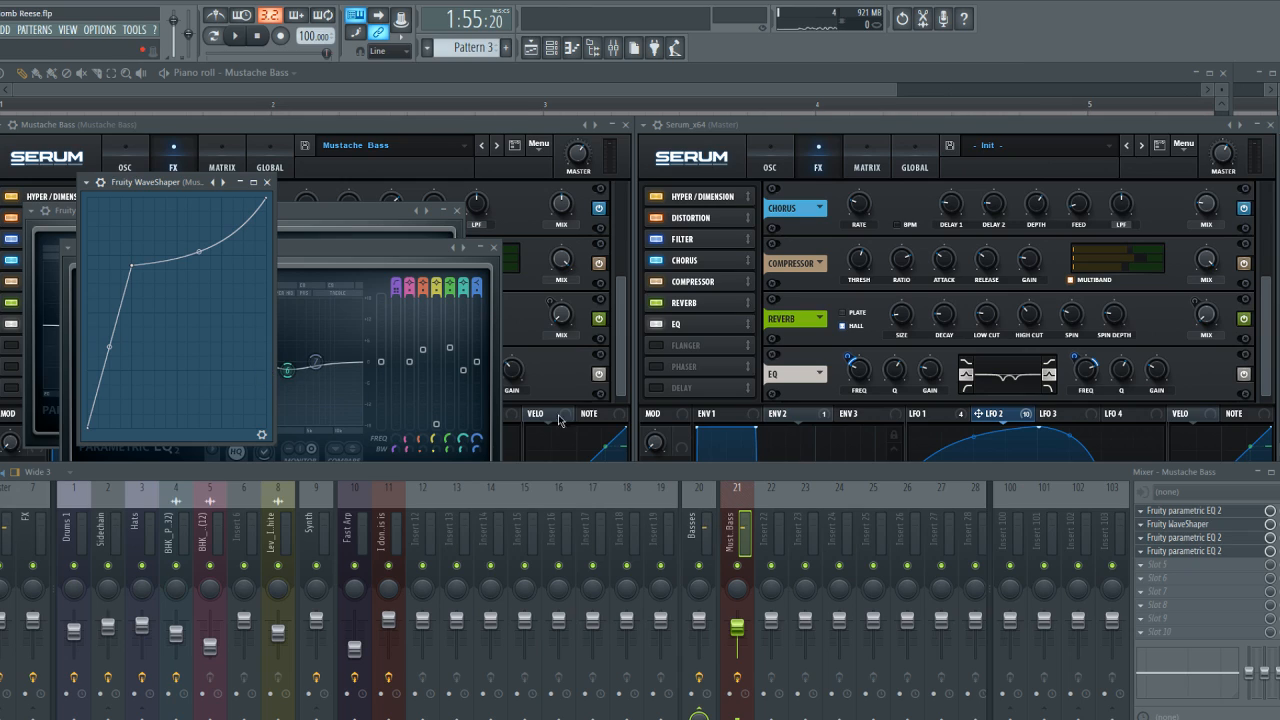
pyautogui.moveTo(112, 348); pyautogui.dragTo(109, 354)
pyautogui.click(1199, 541)
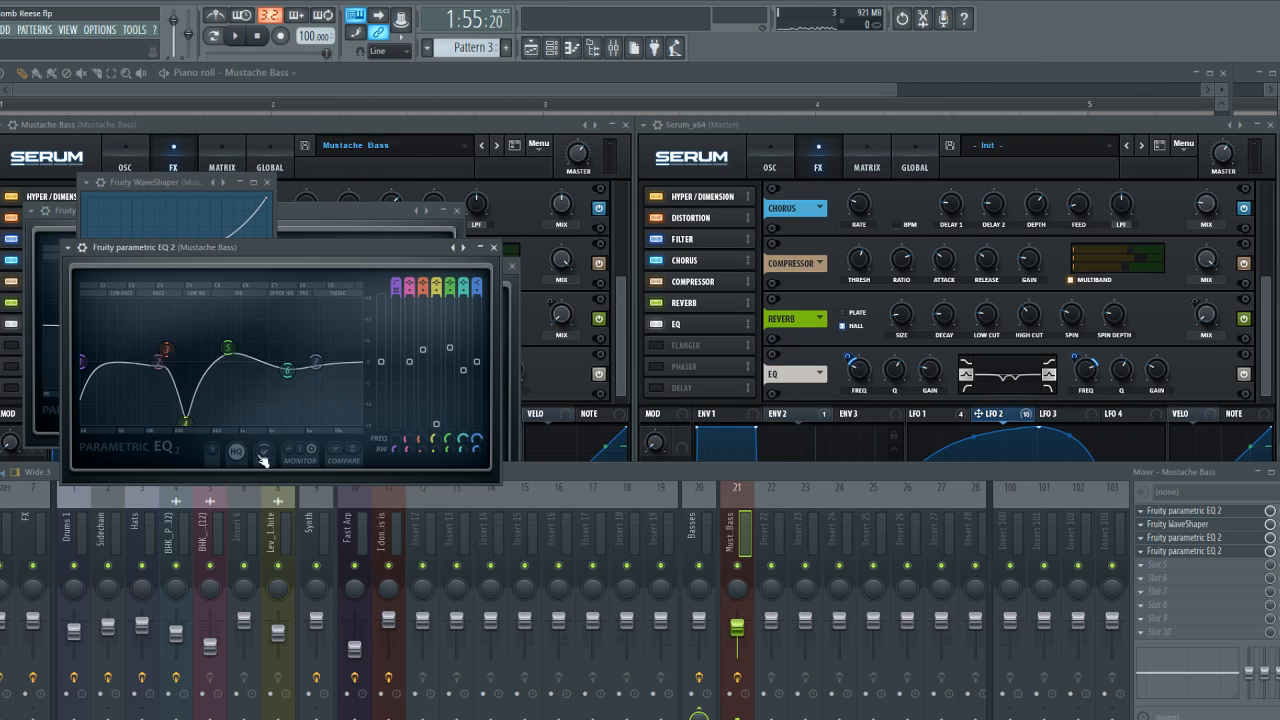
# Add a Fruity Peak Controller in slot 8, raise its LFO base and volume, and set the LFO speed to 2 steps
pyautogui.click(1141, 605)
pyautogui.click(1006, 588)
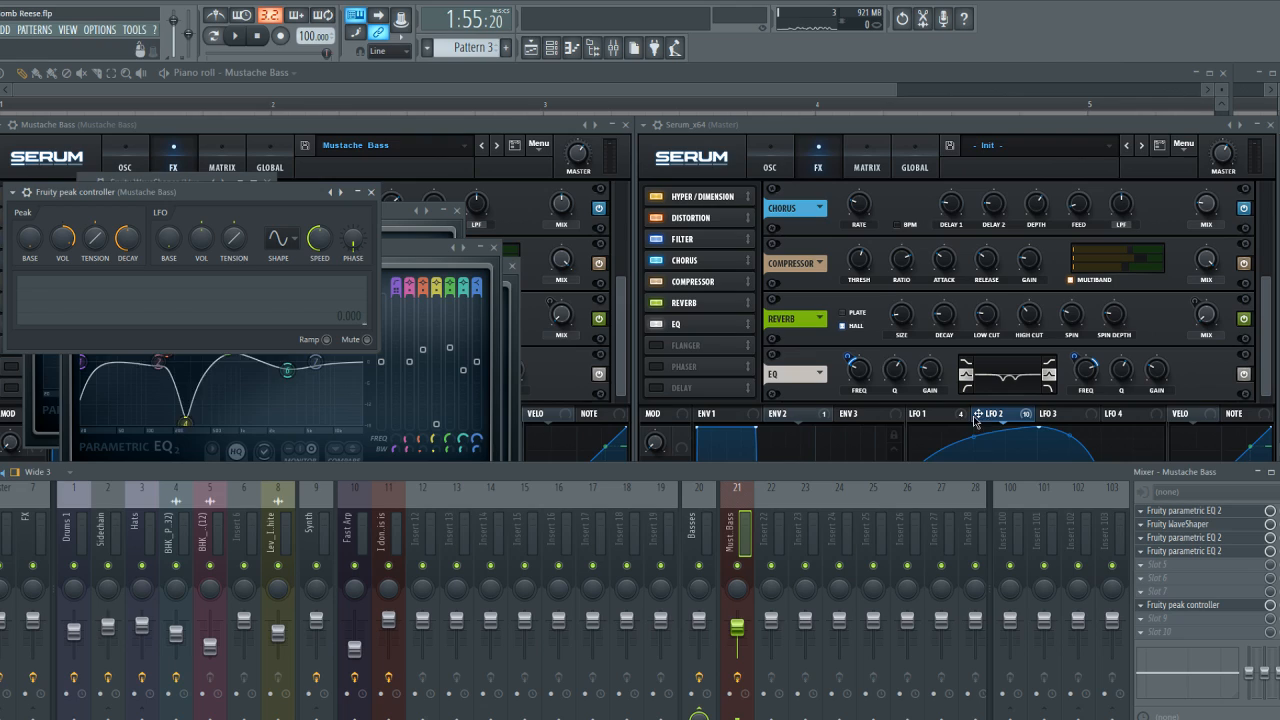
pyautogui.moveTo(203, 241); pyautogui.dragTo(174, 230)
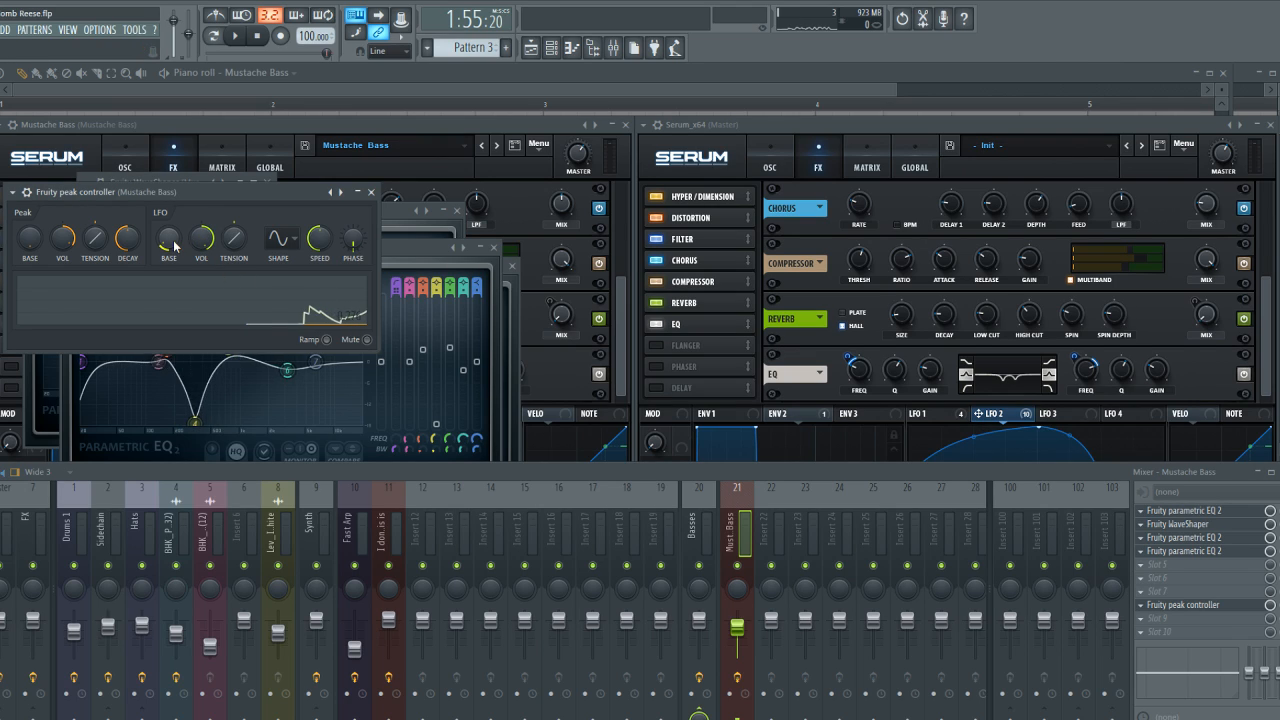
pyautogui.rightClick(318, 239)
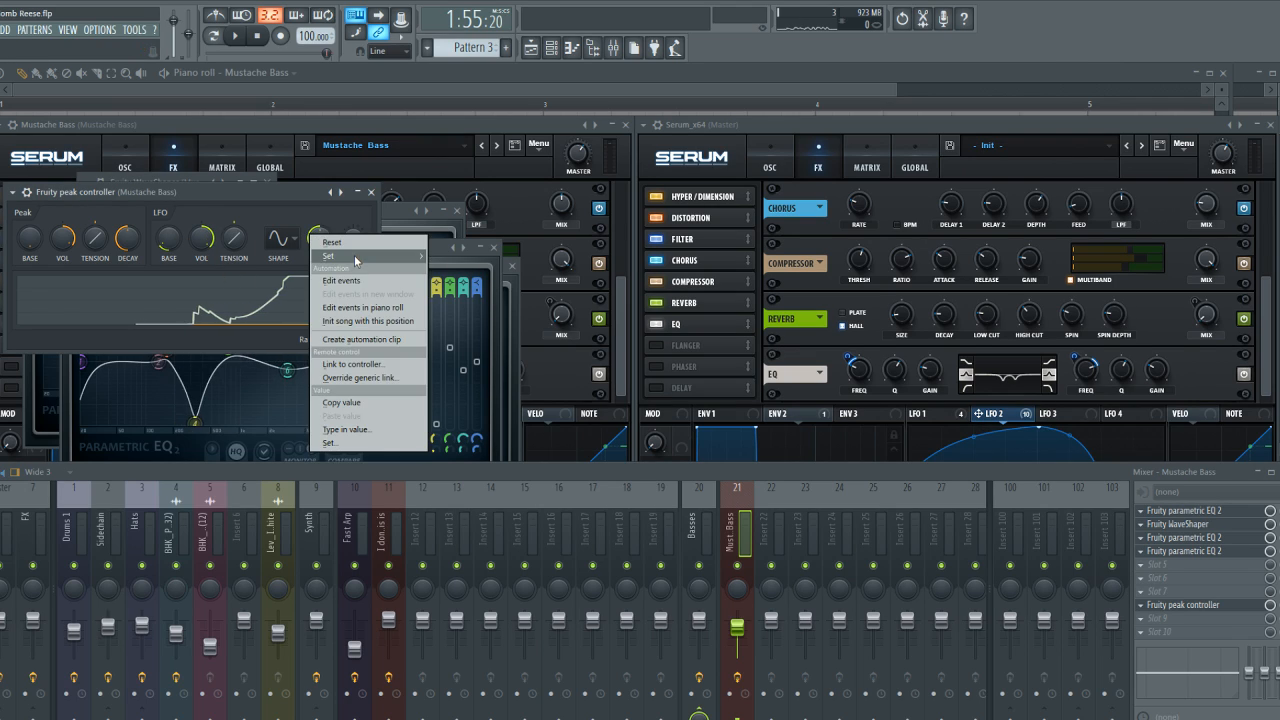
pyautogui.moveTo(355, 260)
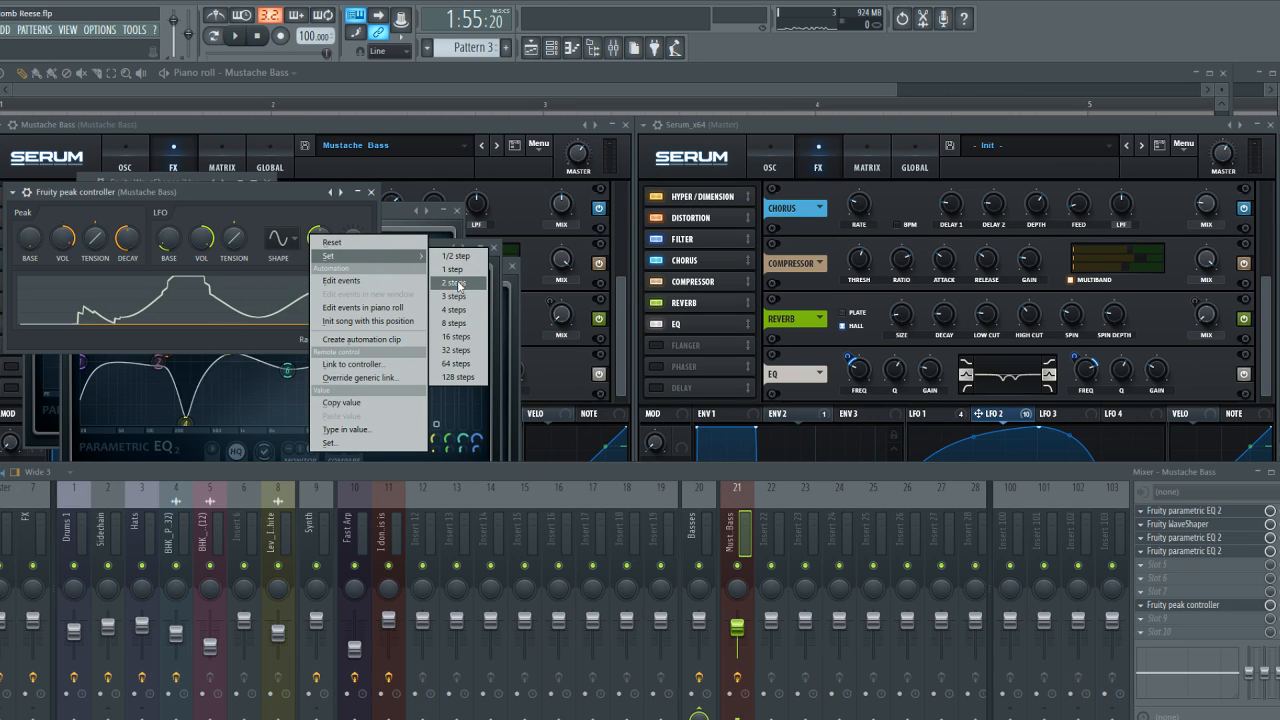
pyautogui.click(456, 284)
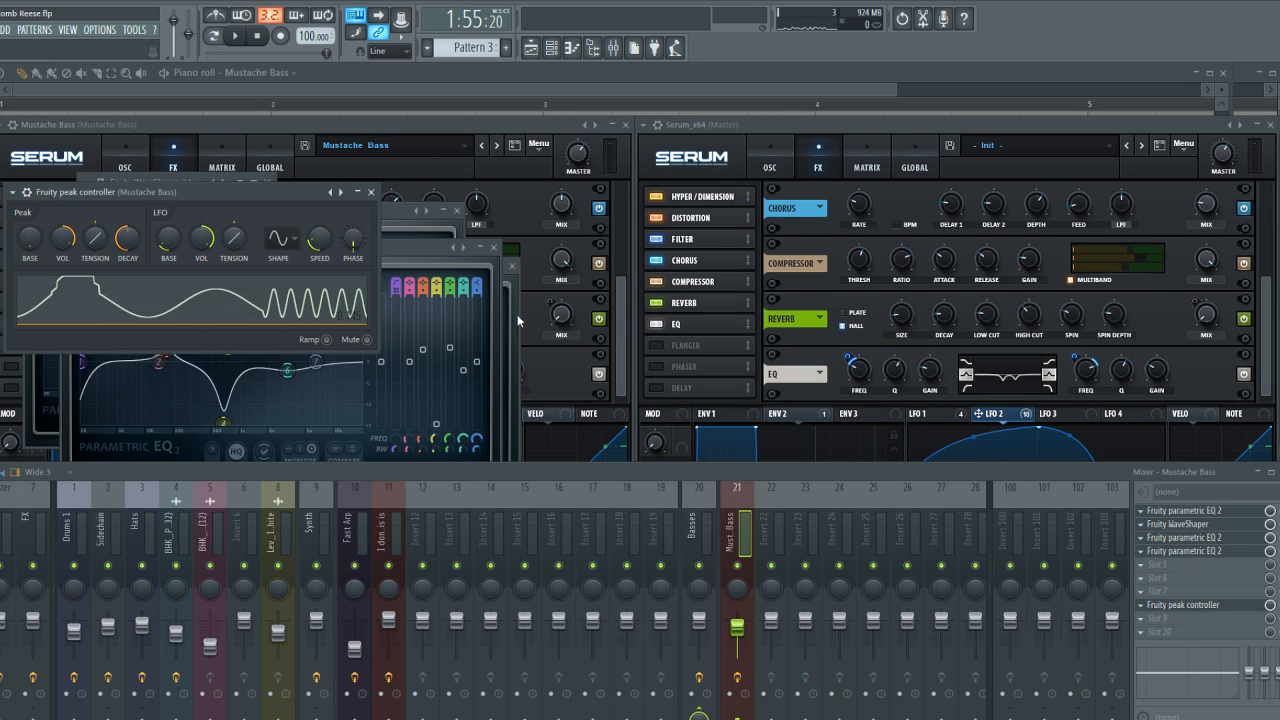
# Inspect the controller link on band 4's frequency in the slot 3 EQ, and close the link settings without editing them
pyautogui.click(417, 248)
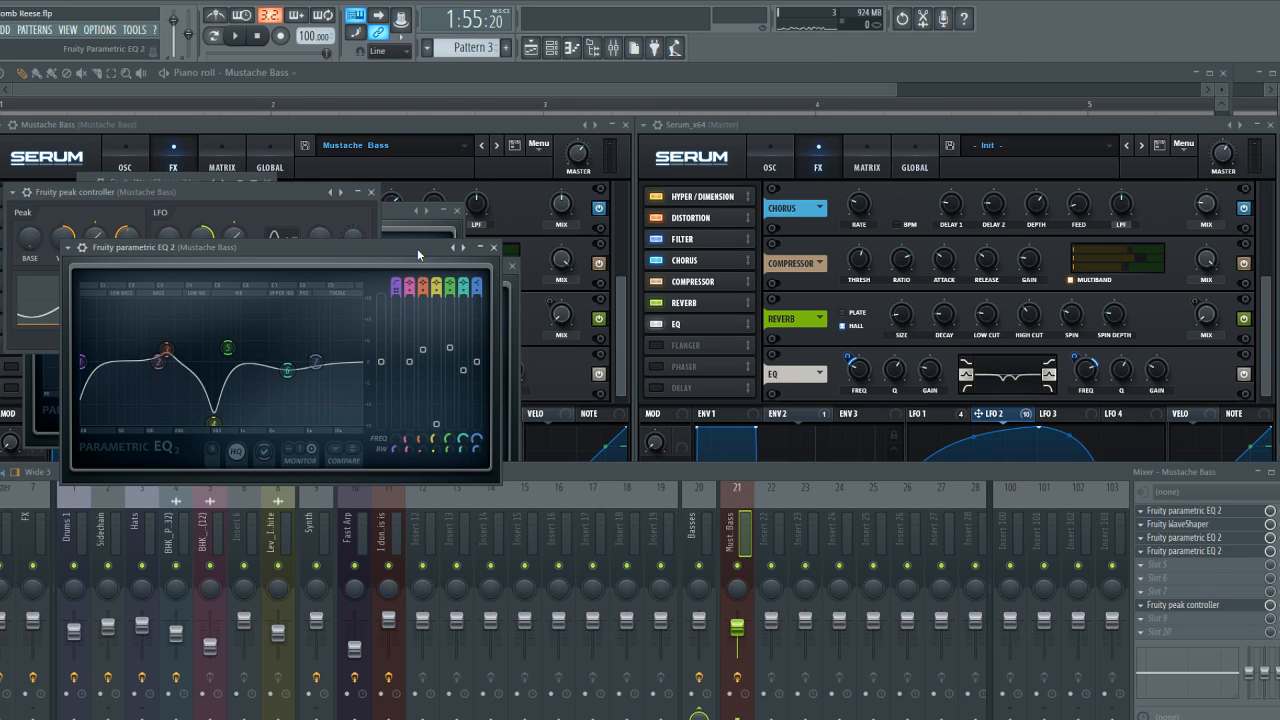
pyautogui.rightClick(437, 441)
pyautogui.click(470, 558)
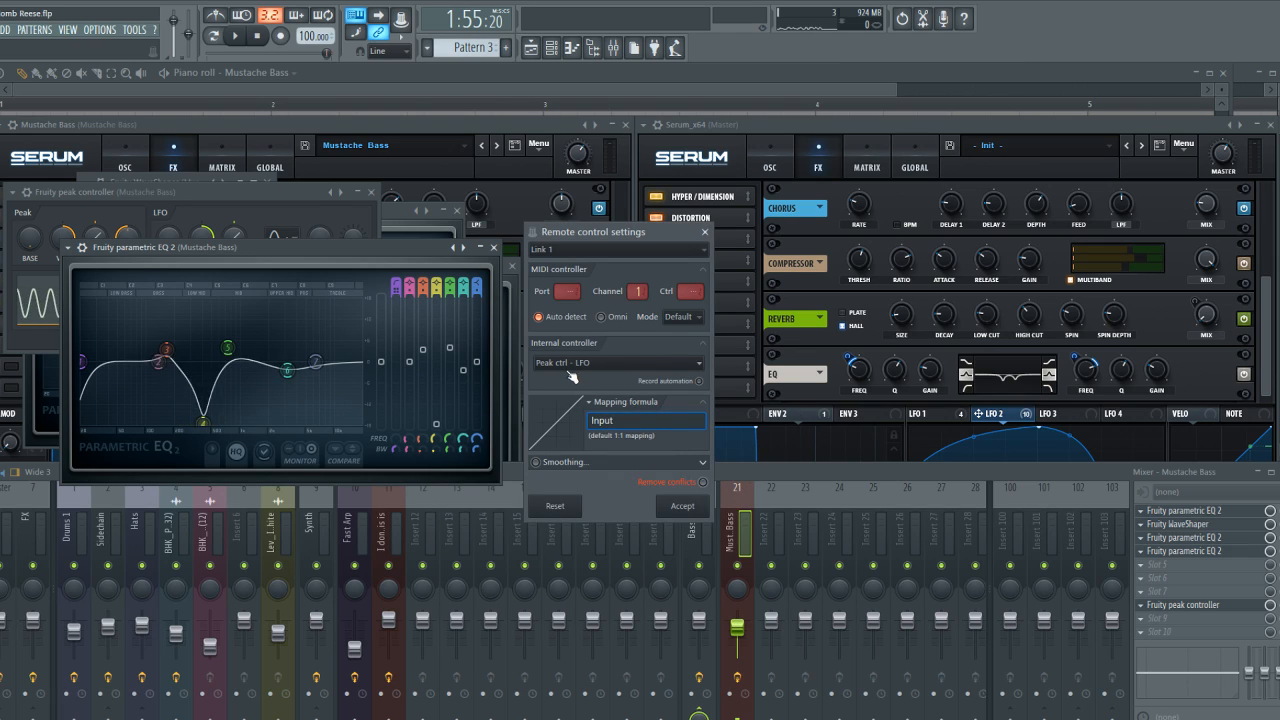
pyautogui.click(704, 231)
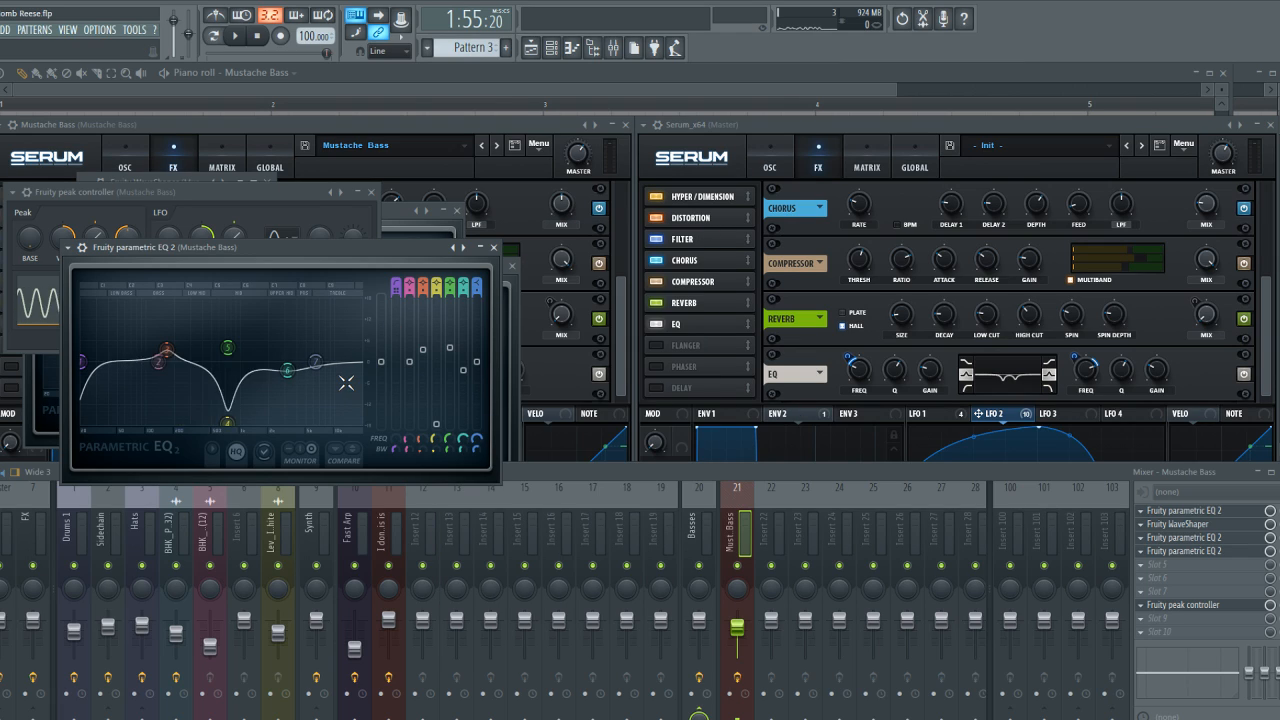
# Reduce the peak controller's LFO volume, and check the moving notch in the slot 3 EQ
pyautogui.click(269, 193)
pyautogui.moveTo(201, 238); pyautogui.dragTo(199, 251)
pyautogui.click(908, 473)
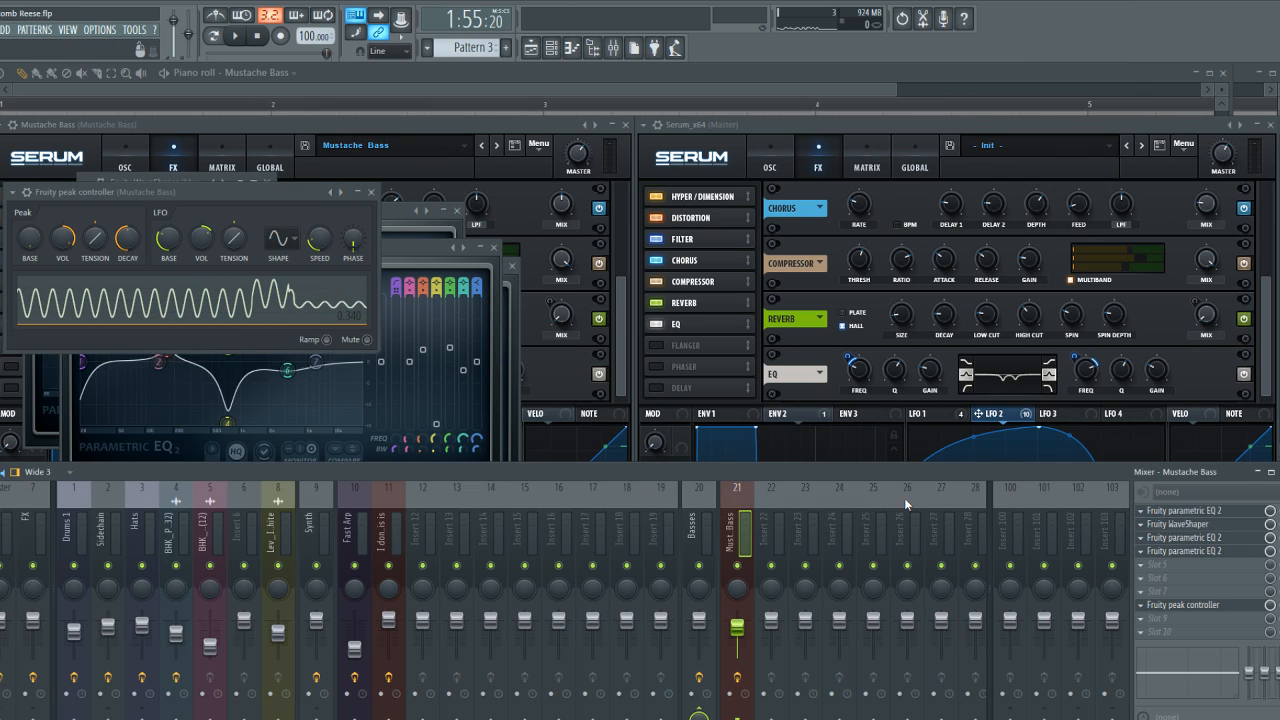
pyautogui.click(436, 257)
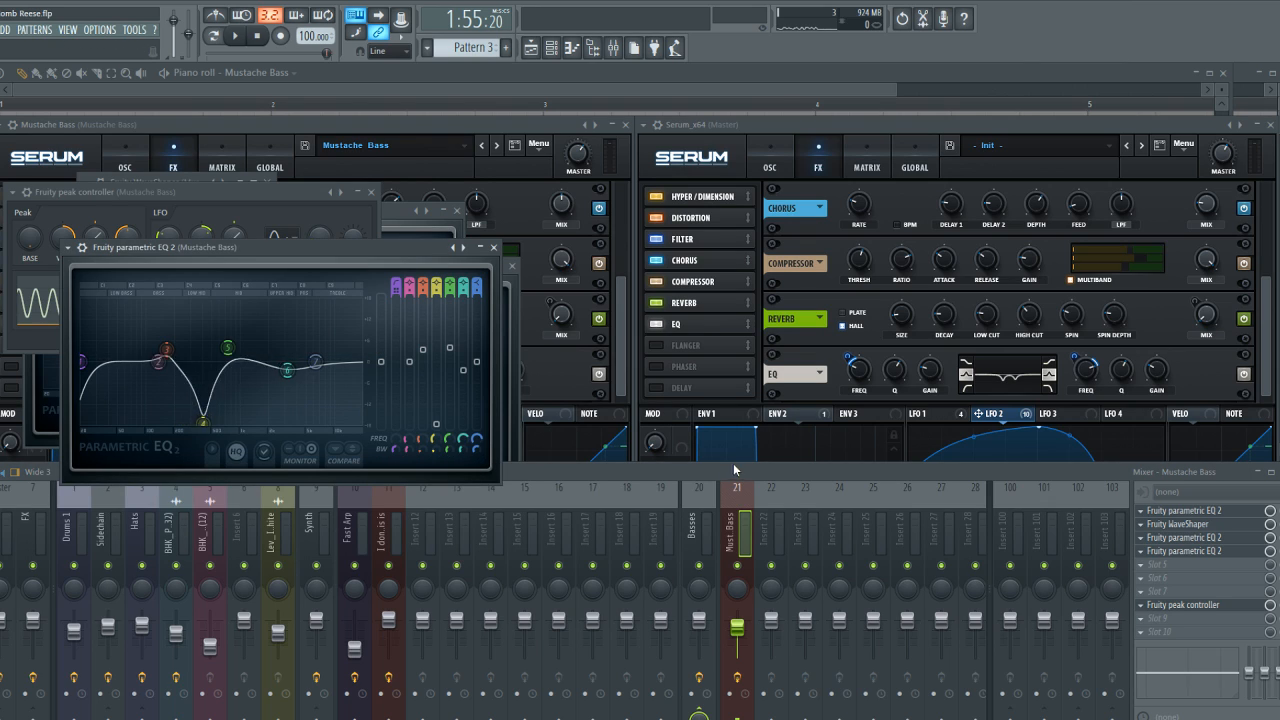
# Examine the slot 3 EQ's bands while playing notes, and inspect the band 3 cut in the slot 4 EQ
pyautogui.click(1277, 551)
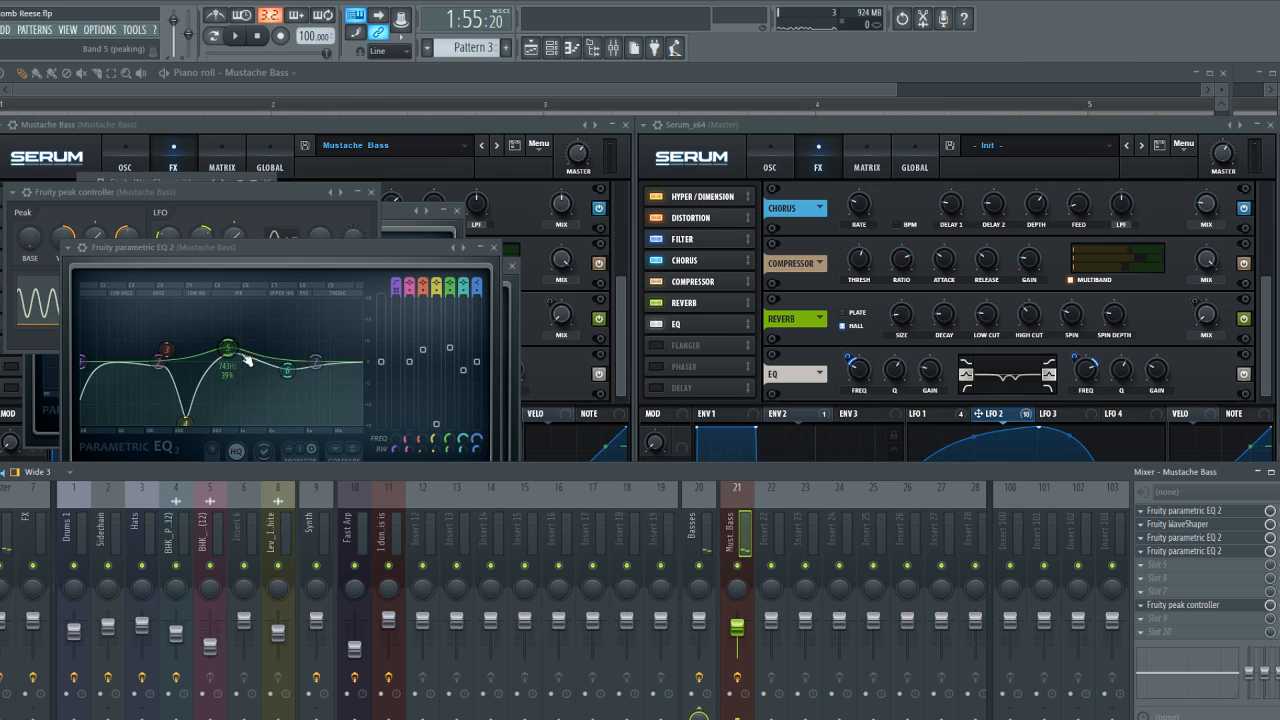
pyautogui.click(163, 350)
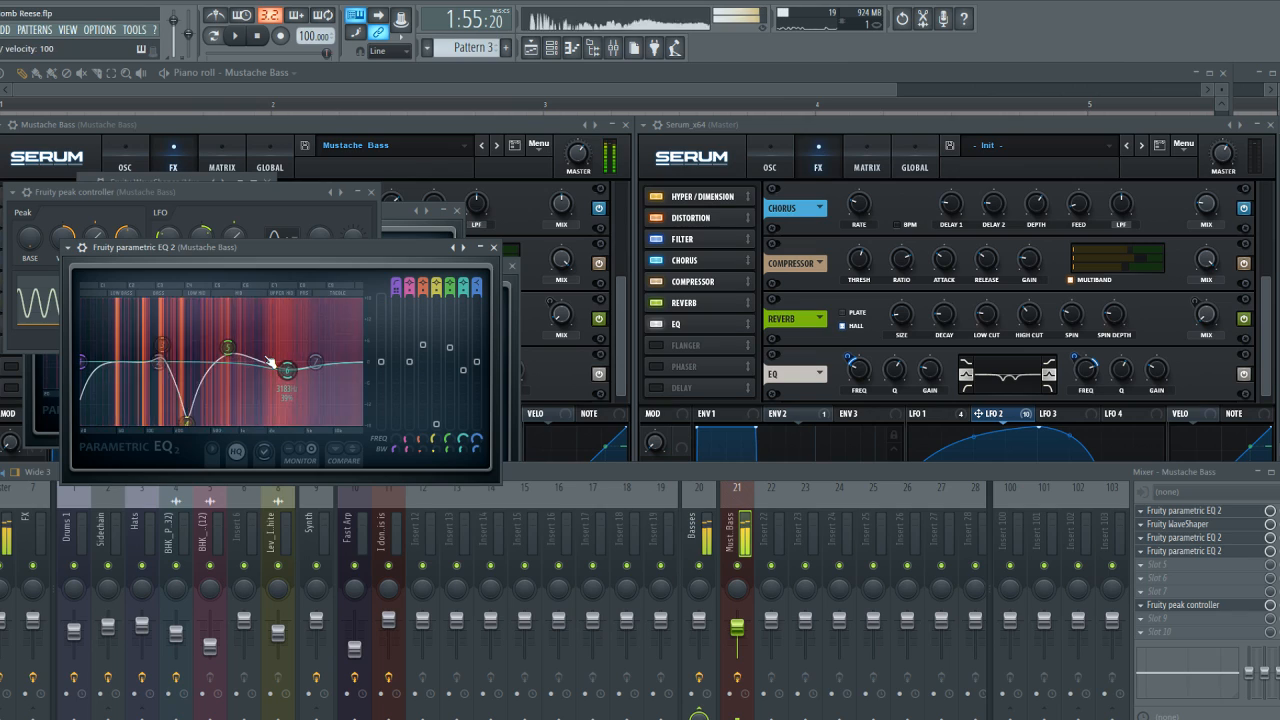
pyautogui.click(1203, 553)
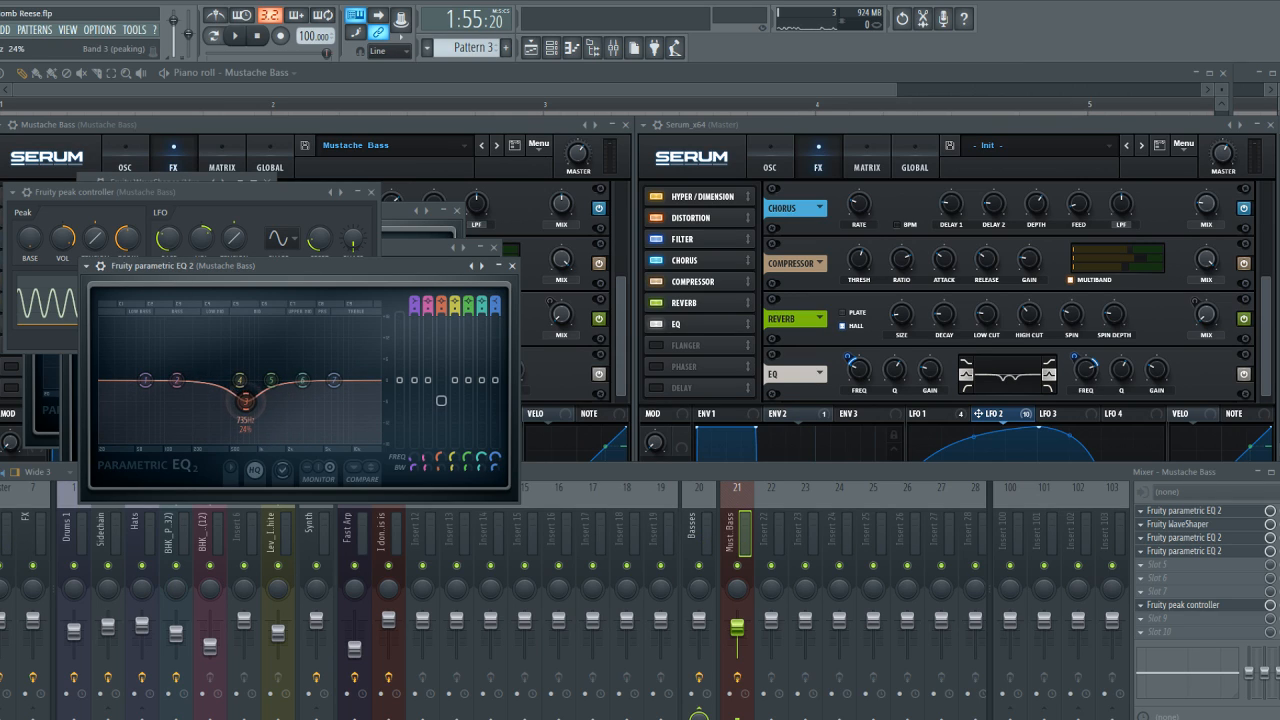
pyautogui.moveTo(236, 393)
pyautogui.mouseDown()
pyautogui.moveTo(242, 384)
pyautogui.moveTo(245, 403)
pyautogui.mouseUp()
pyautogui.moveTo(331, 380); pyautogui.dragTo(305, 364)
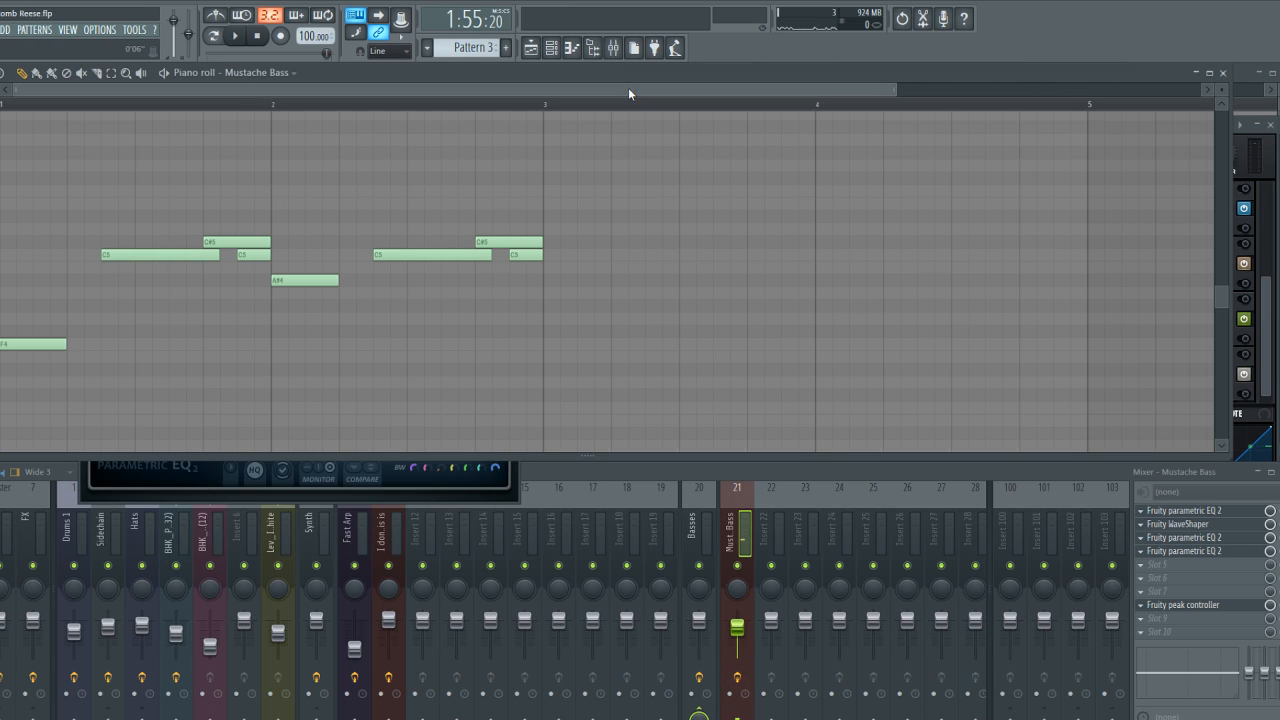
# Review the Mustache Bass notes in the piano roll, and play back Pattern 3 in the playlist
pyautogui.click(628, 88)
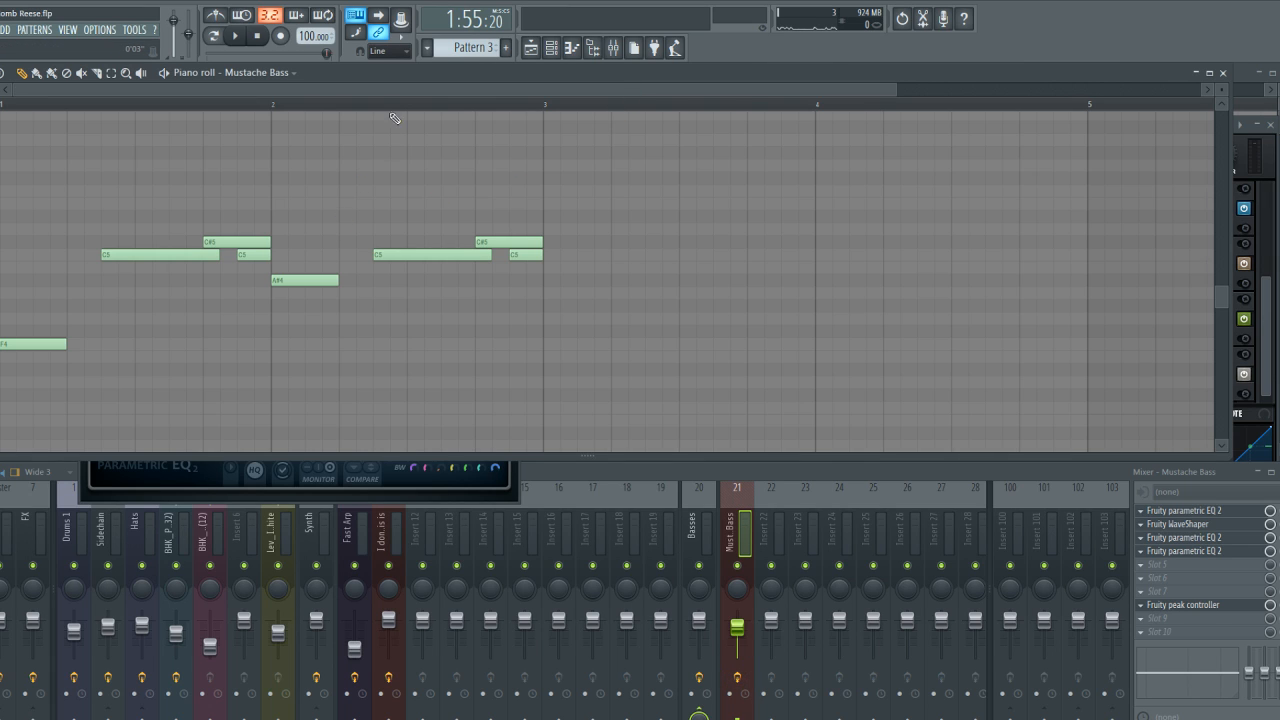
pyautogui.scroll(-2, 375, 104)
pyautogui.scroll(3, 375, 104)
pyautogui.moveTo(378, 90); pyautogui.dragTo(240, 92)
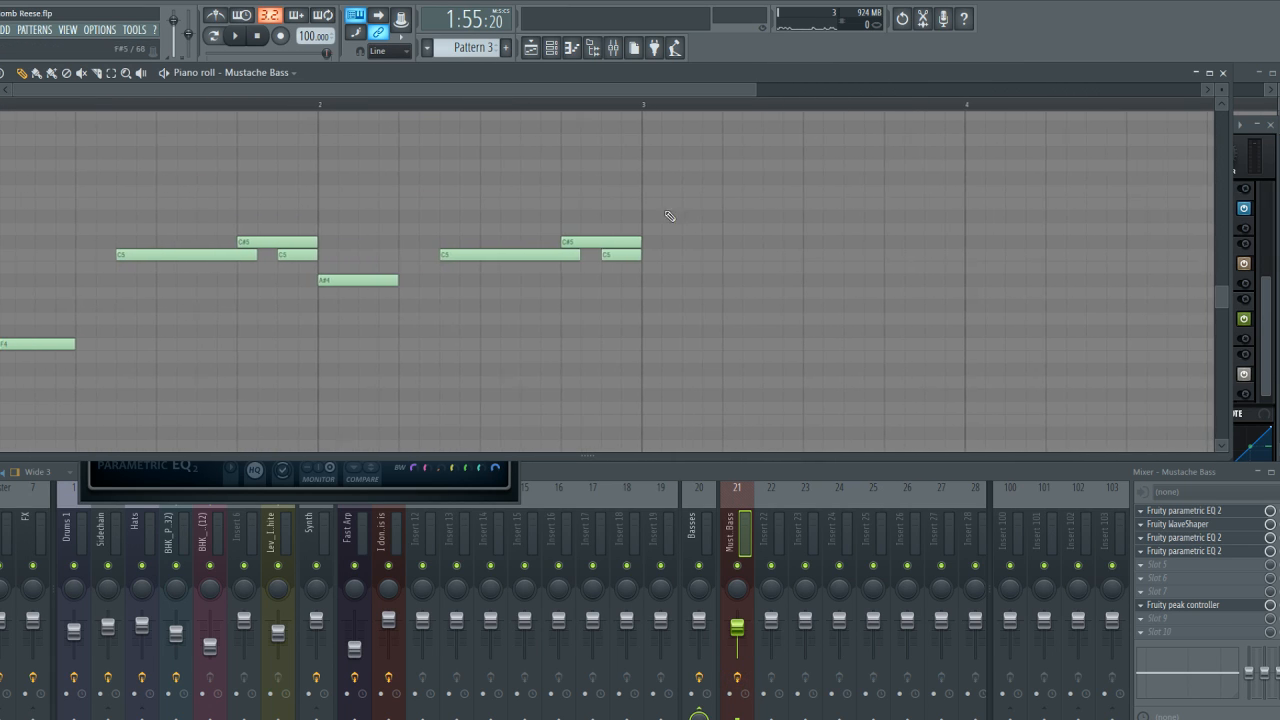
pyautogui.press('F5')
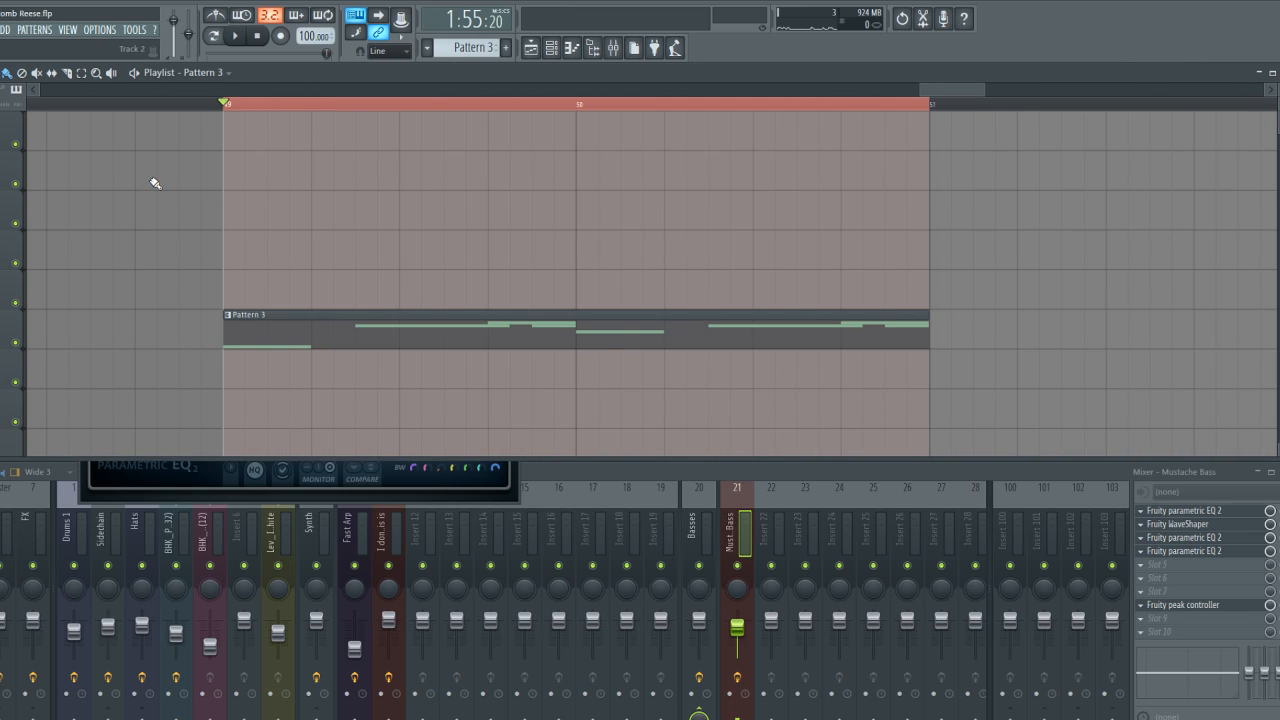
pyautogui.press('space')
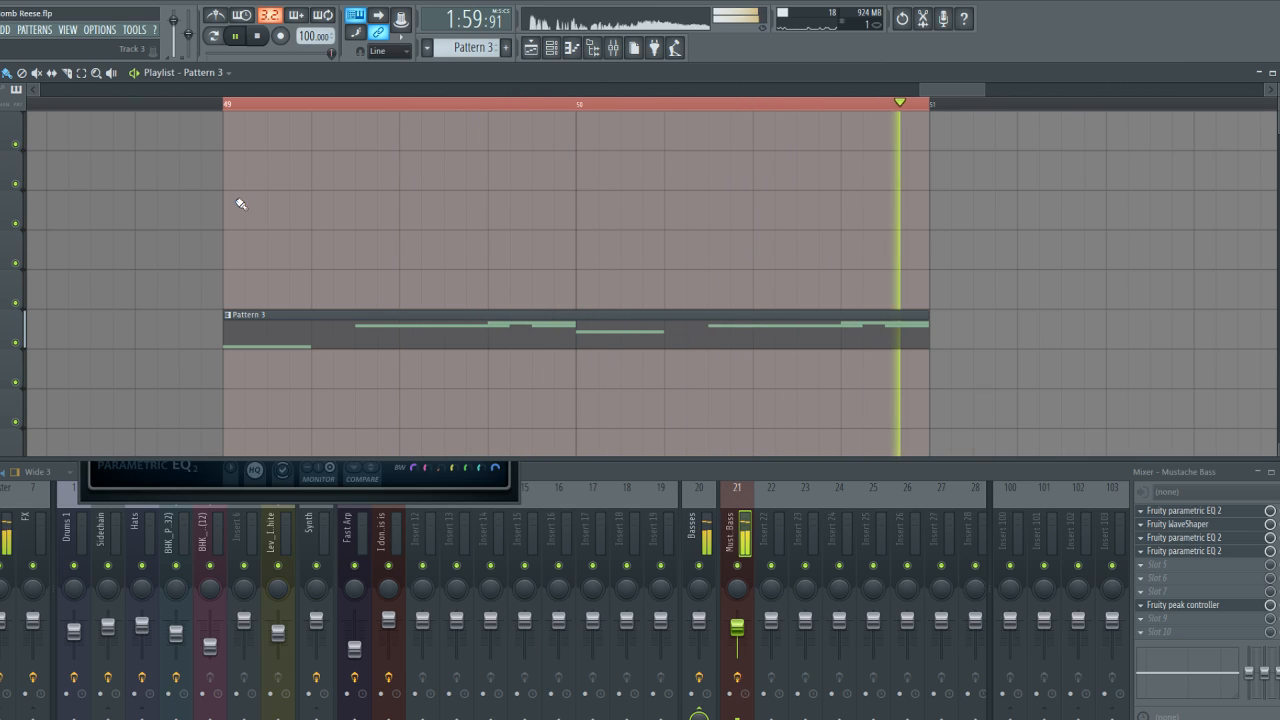
pyautogui.press('space')
# Add Fruity Balance in slot 5 of the Mustache Bass track, and create an automation clip for its volume
pyautogui.scroll(2, 273, 108)
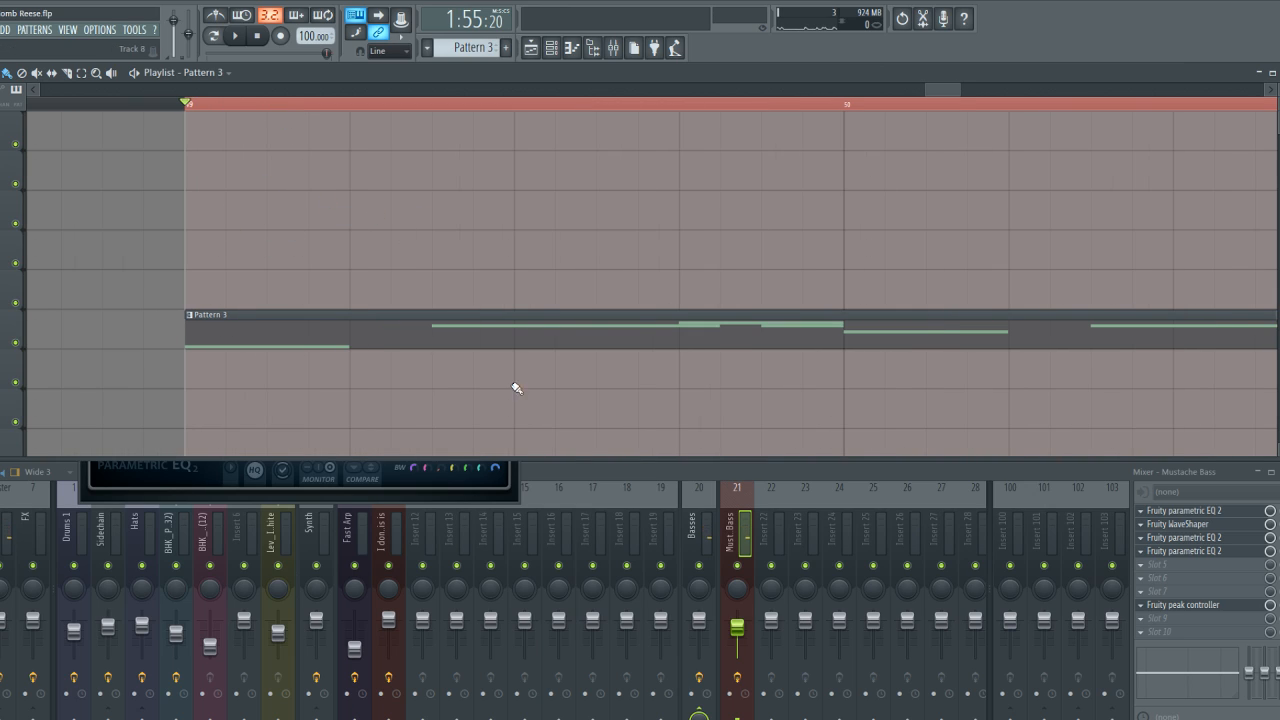
pyautogui.click(1152, 570)
pyautogui.click(880, 397)
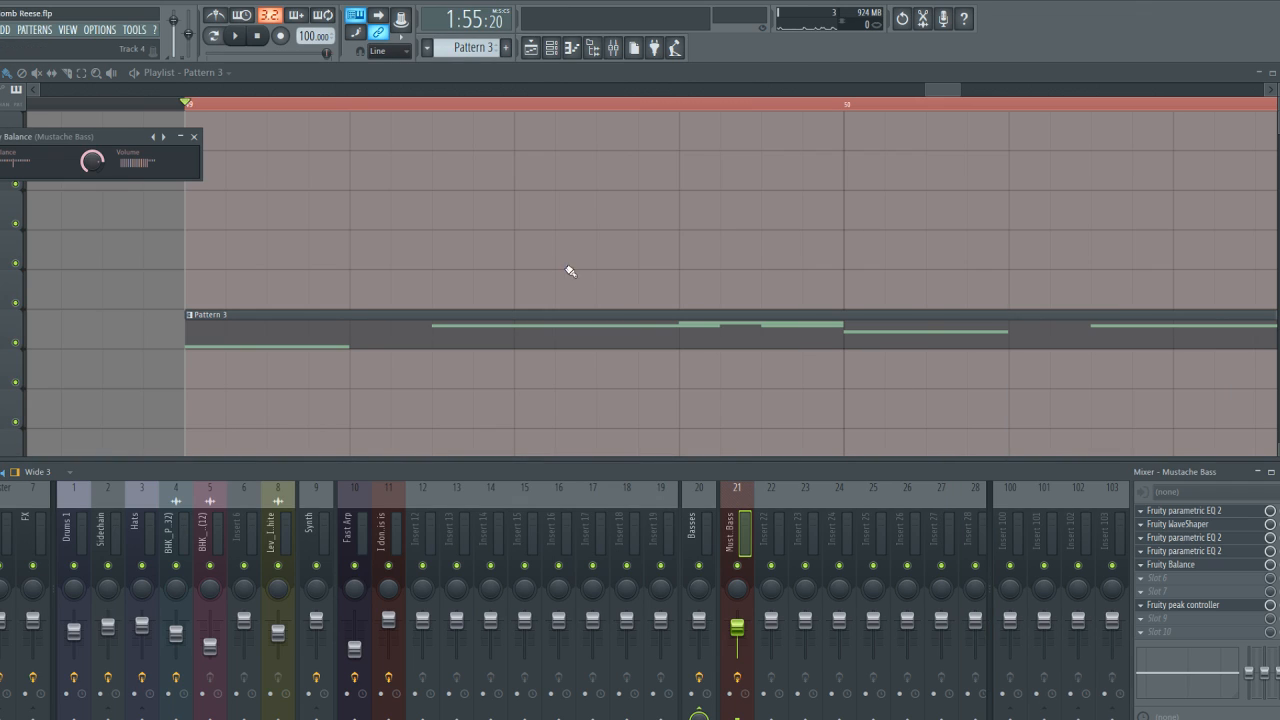
pyautogui.rightClick(93, 160)
pyautogui.click(150, 248)
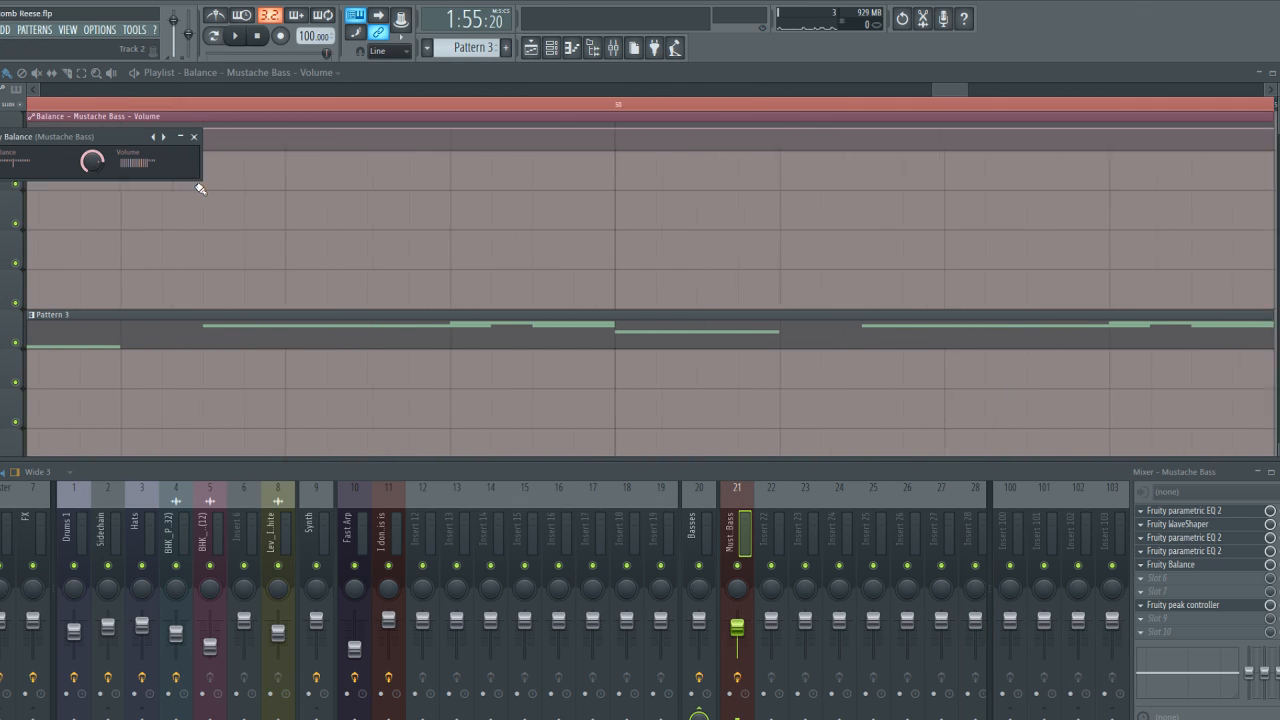
# Set the playlist snap, and add a steep curved drop to zero in the Balance volume clip where Pattern 3's first note ends
pyautogui.scroll(-2, 255, 115)
pyautogui.doubleClick(287, 114)
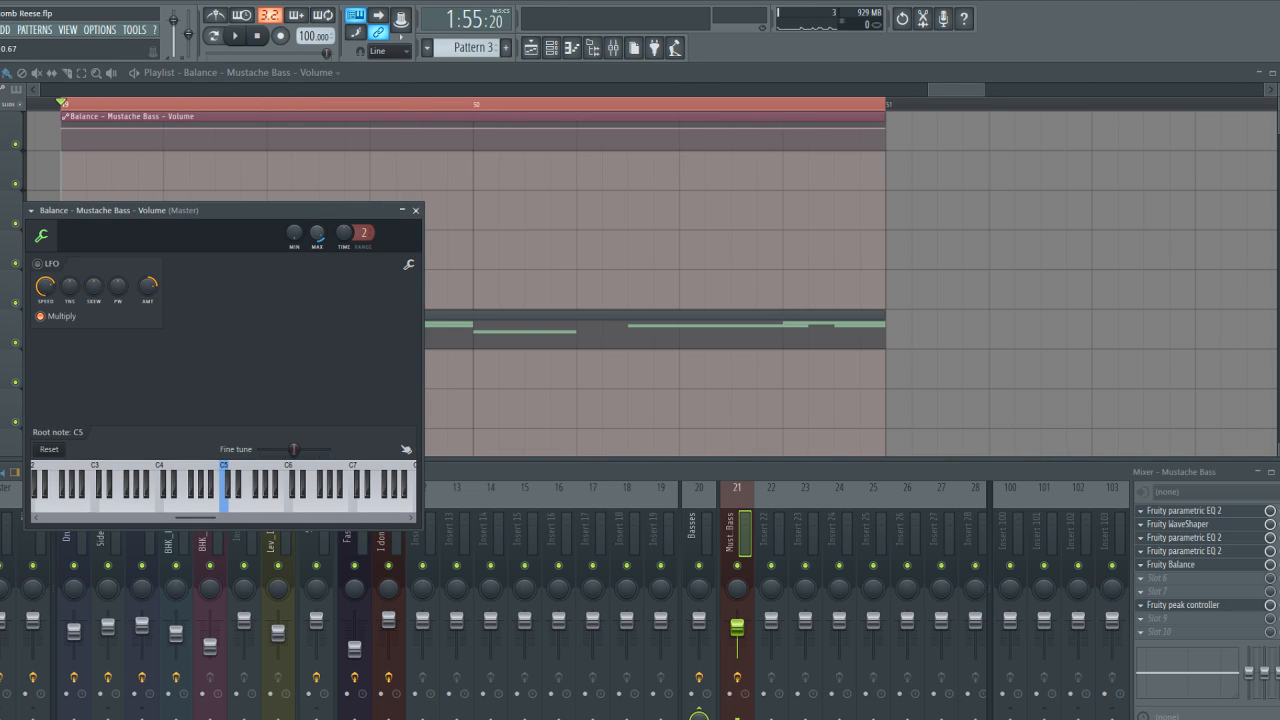
pyautogui.click(98, 154)
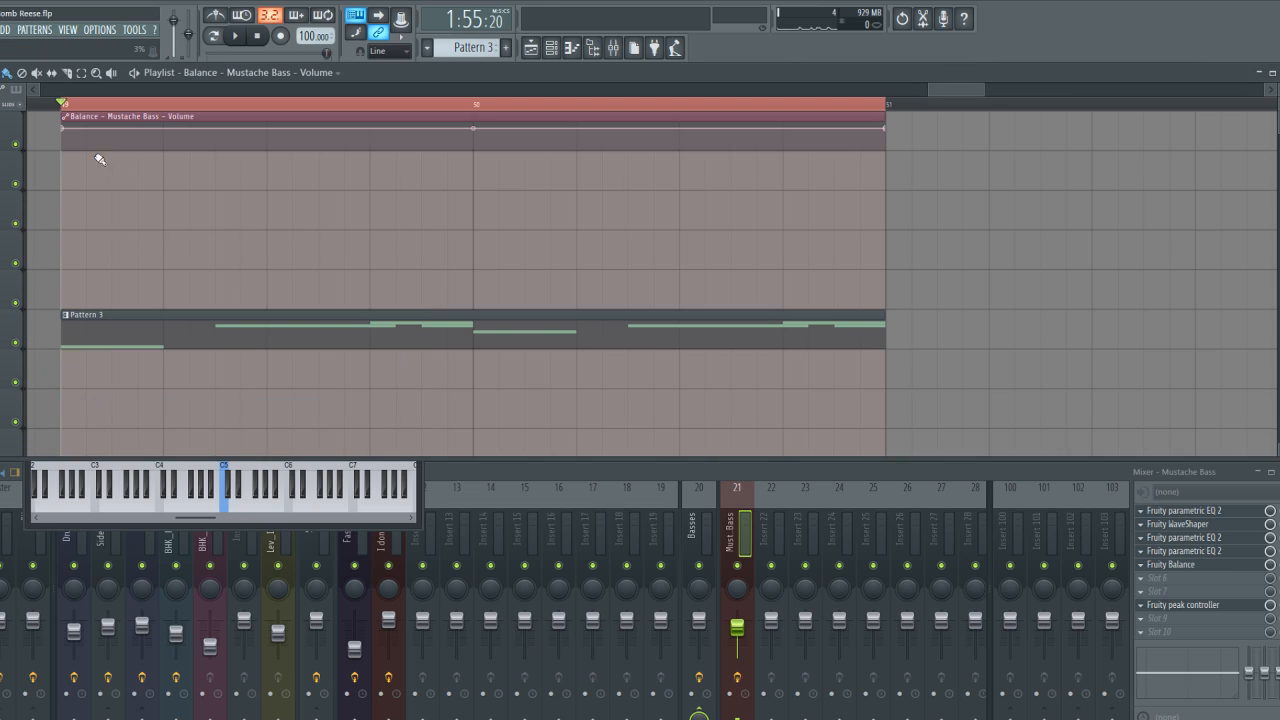
pyautogui.scroll(3, 103, 114)
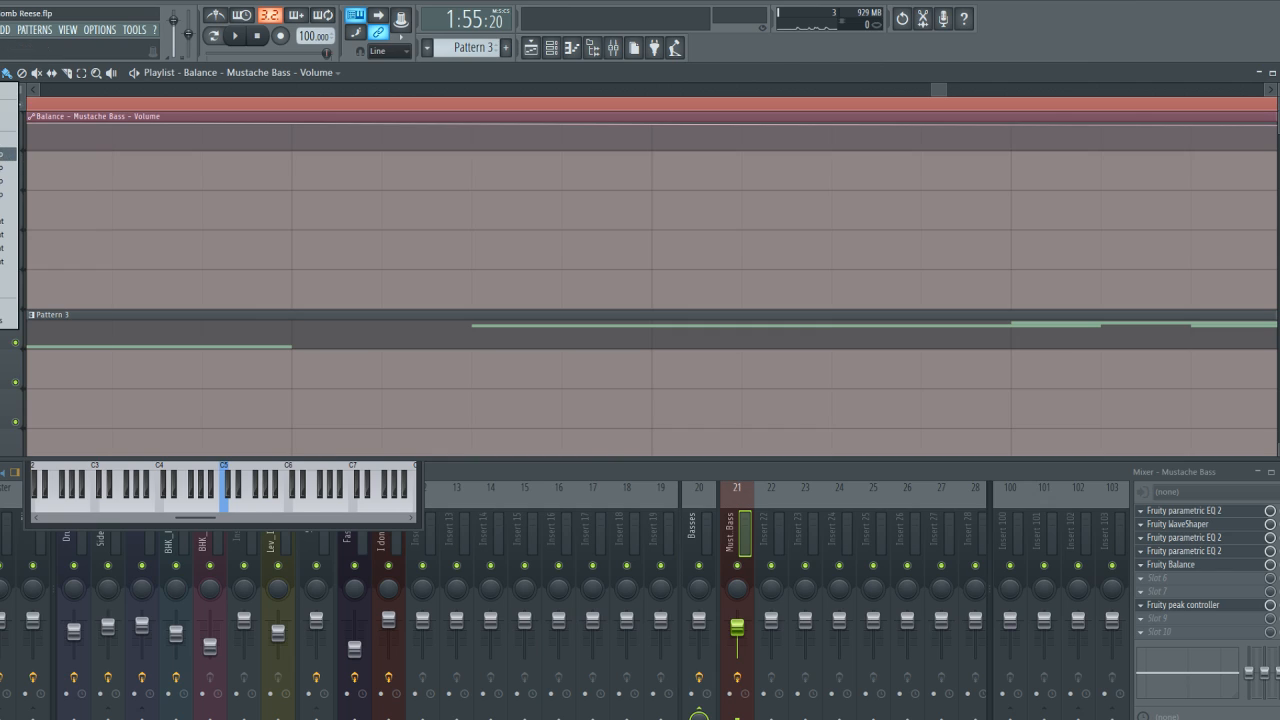
pyautogui.click(8, 160)
pyautogui.rightClick(278, 125)
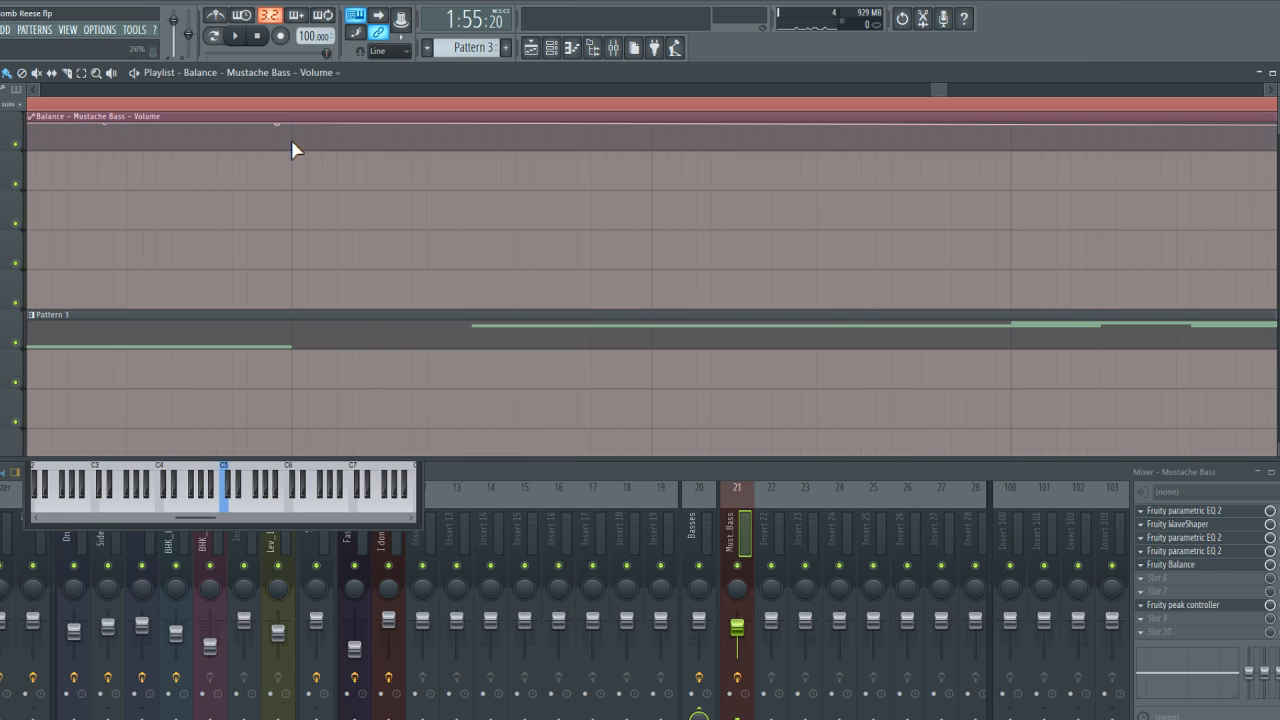
pyautogui.rightClick(292, 149)
pyautogui.moveTo(285, 136); pyautogui.dragTo(285, 127)
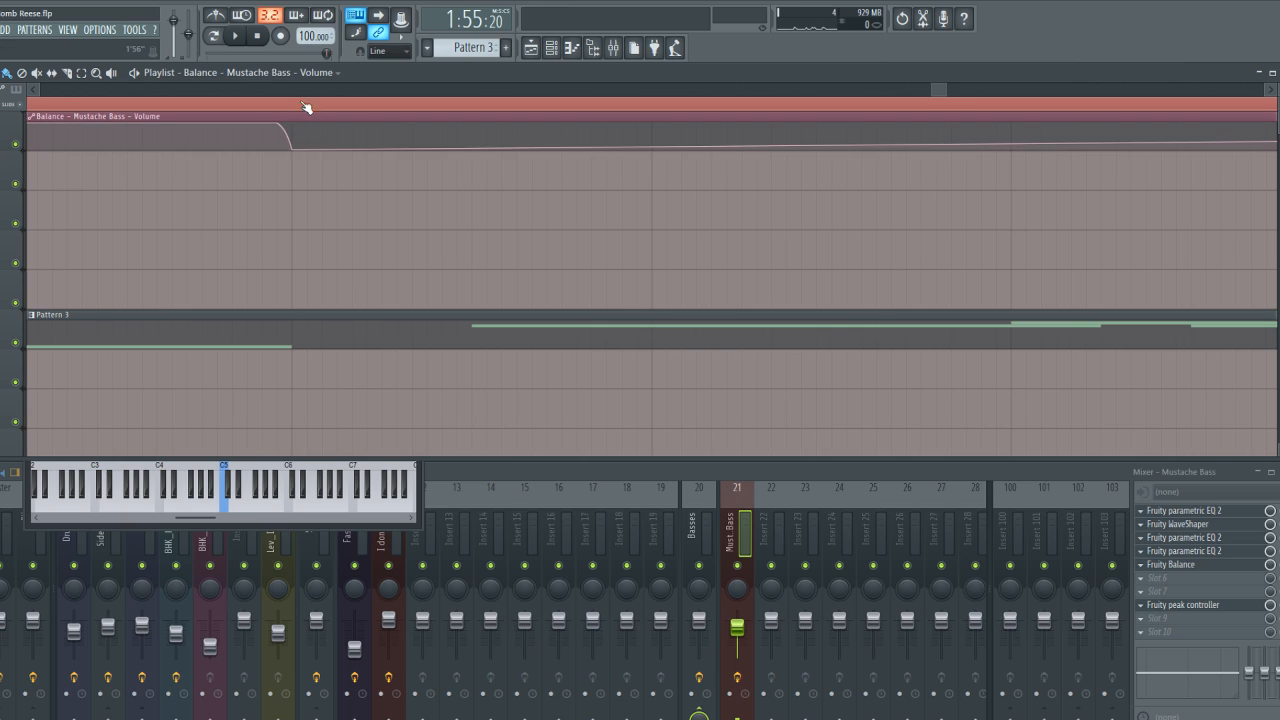
# Add a steep curved rise back to full volume where Pattern 3's second note starts, and play back the section
pyautogui.scroll(-3, 309, 106)
pyautogui.scroll(2, 377, 107)
pyautogui.scroll(1, 377, 107)
pyautogui.rightClick(378, 148)
pyautogui.rightClick(392, 124)
pyautogui.moveTo(384, 138); pyautogui.dragTo(384, 131)
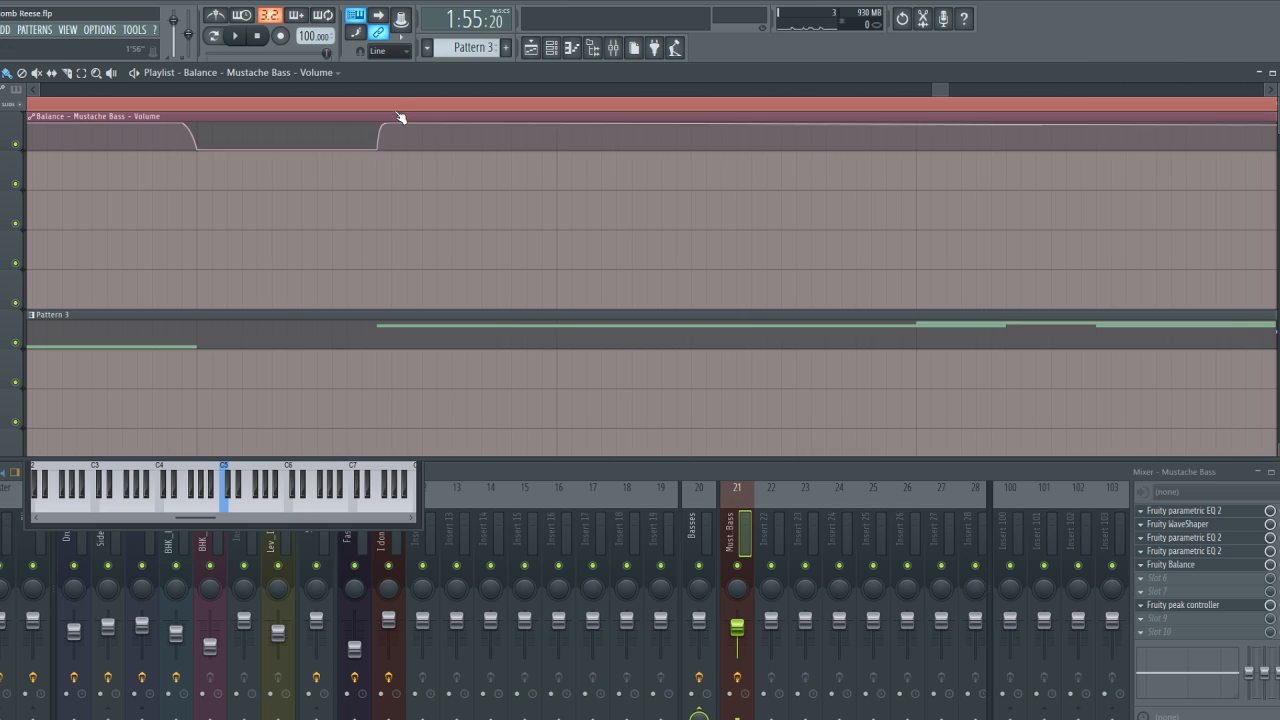
pyautogui.scroll(-3, 396, 107)
pyautogui.press('space')
pyautogui.press('space')
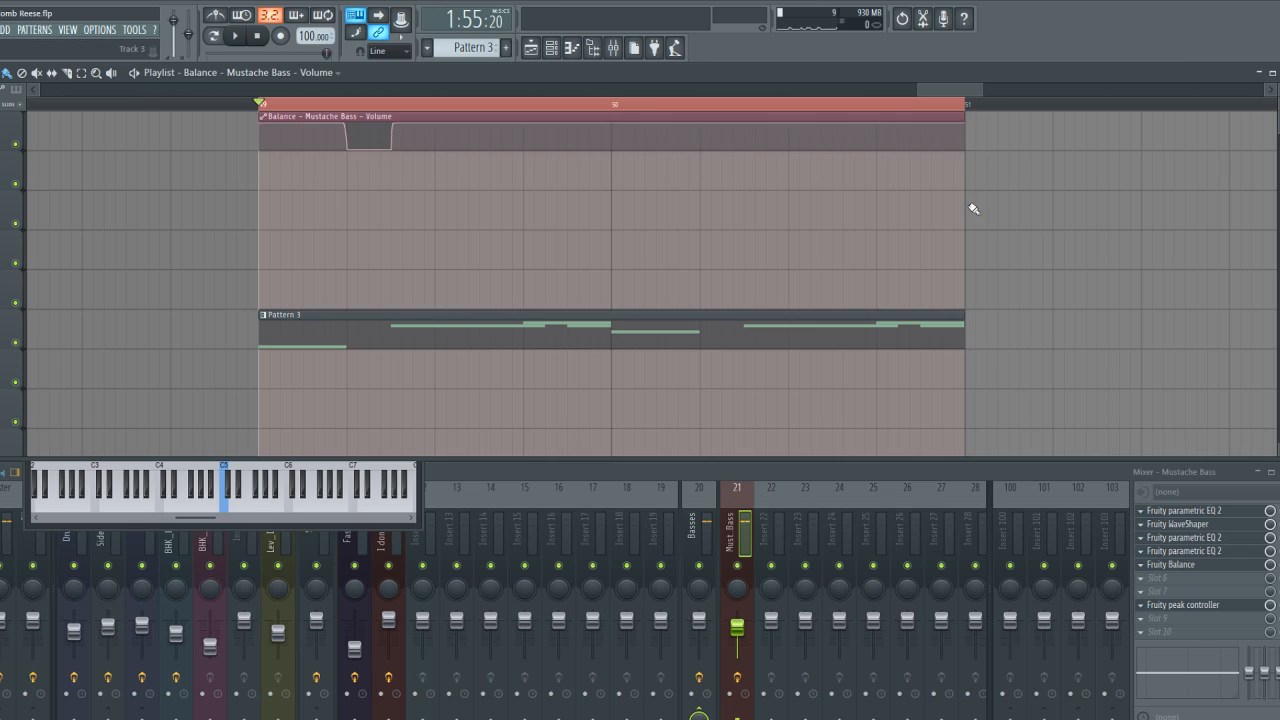